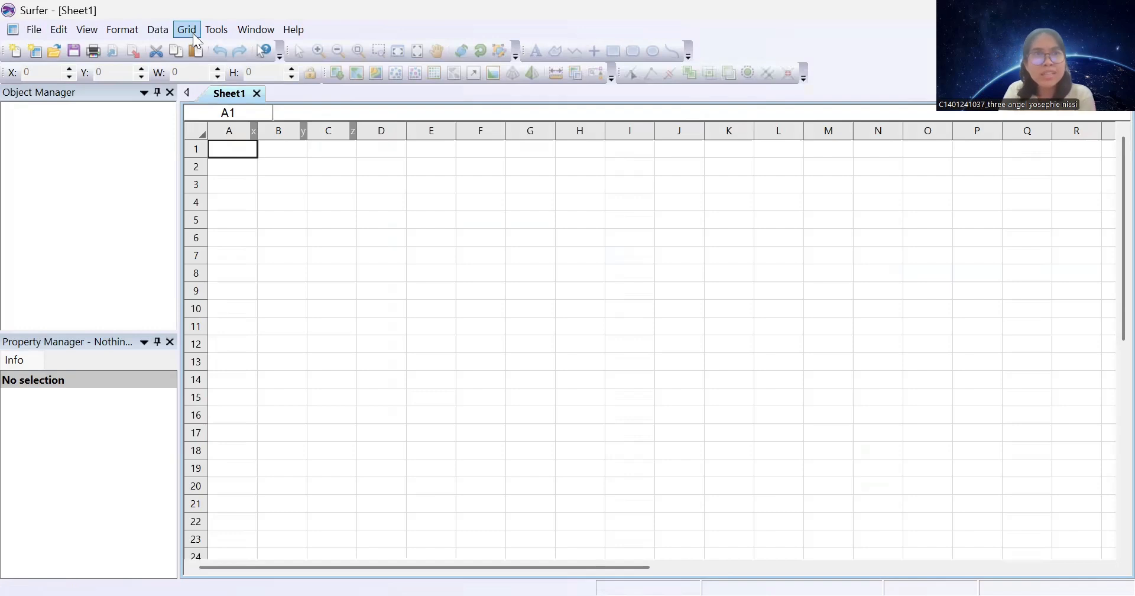
Start gridding DATA LAHAN 1 (1).txt from Downloads, accepting the default import options
click(192, 31)
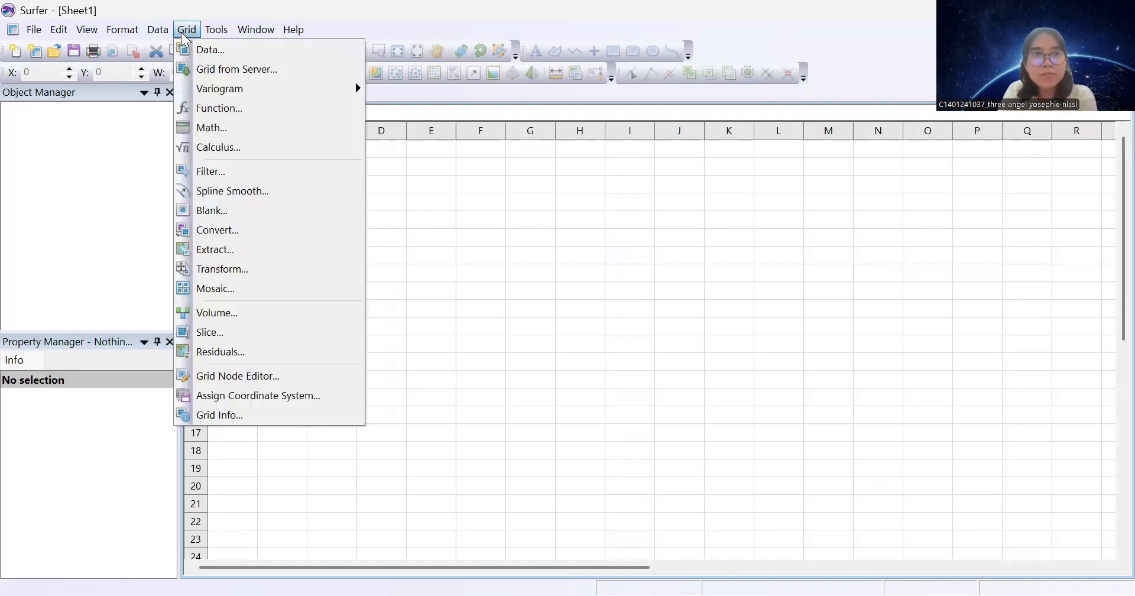
click(227, 50)
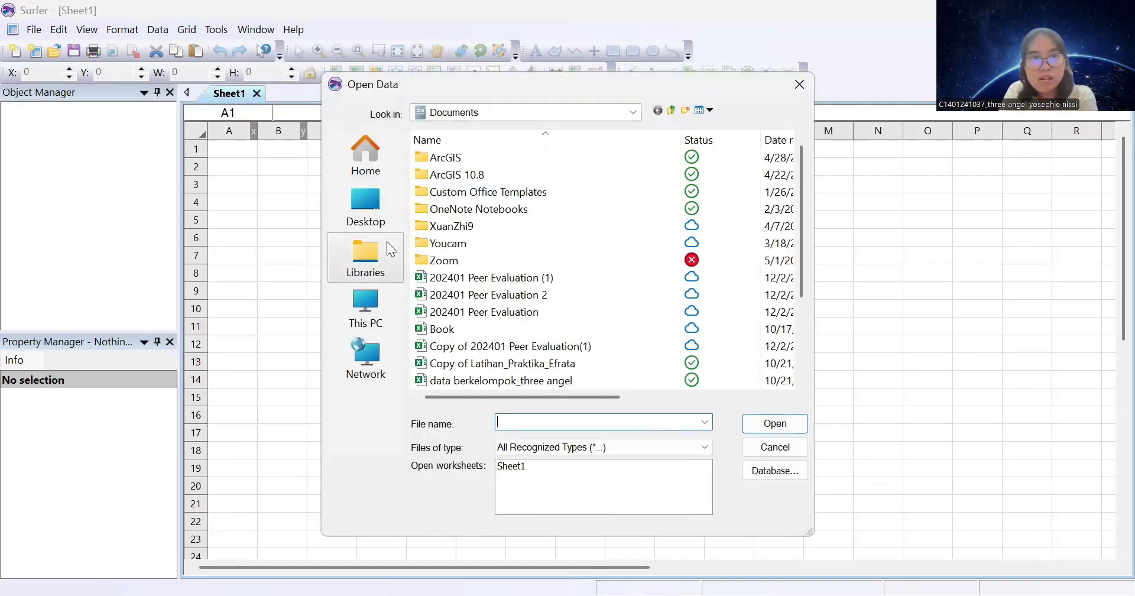
click(364, 213)
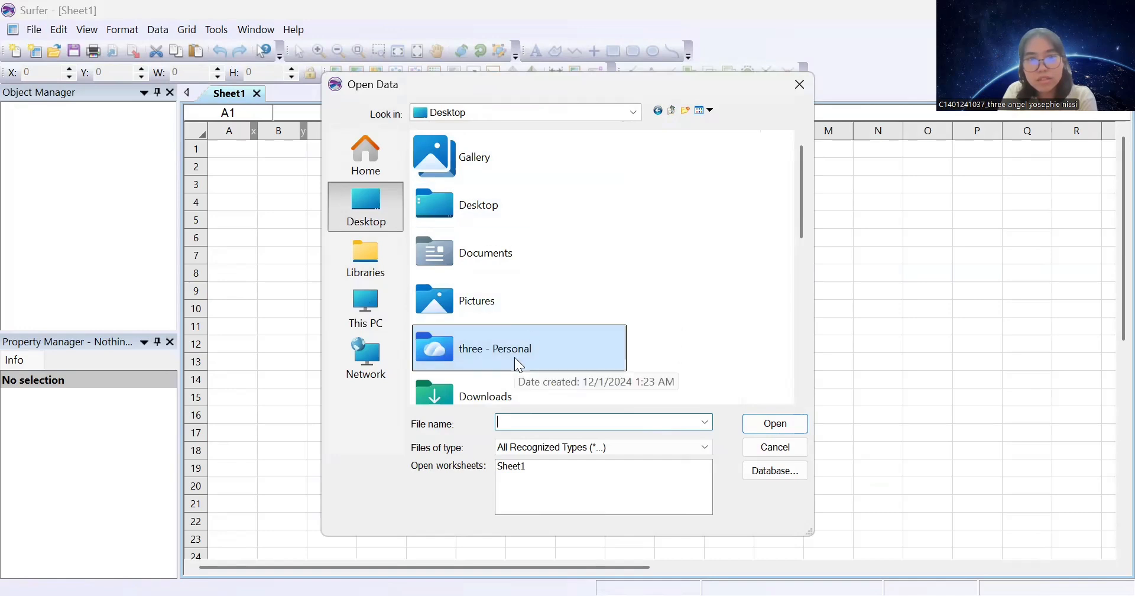
scroll(515, 357, down, 3)
click(476, 161)
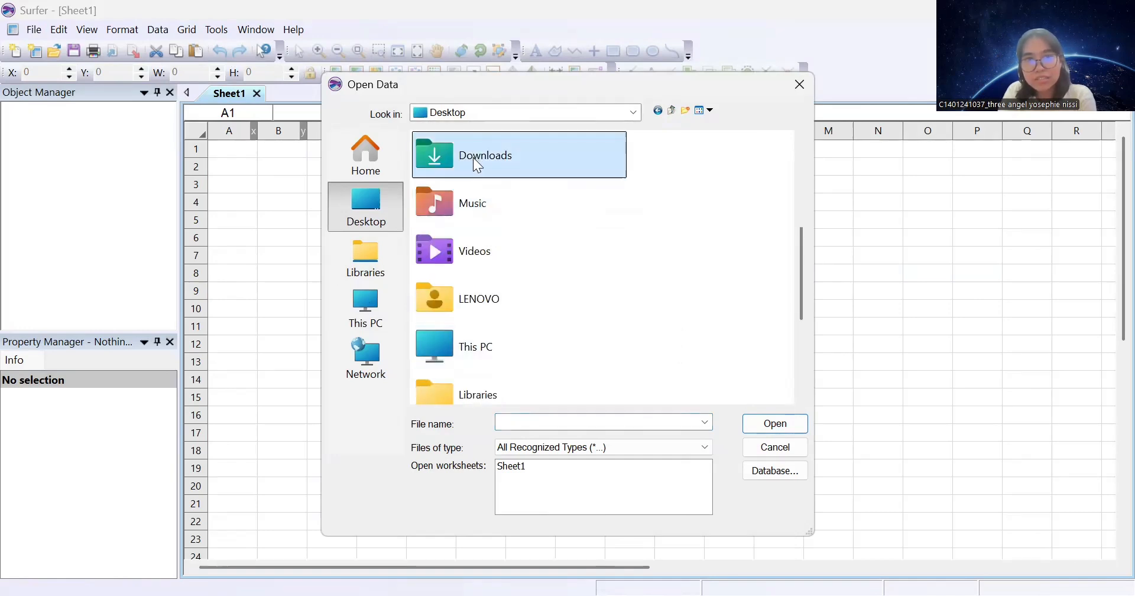
double_click(473, 159)
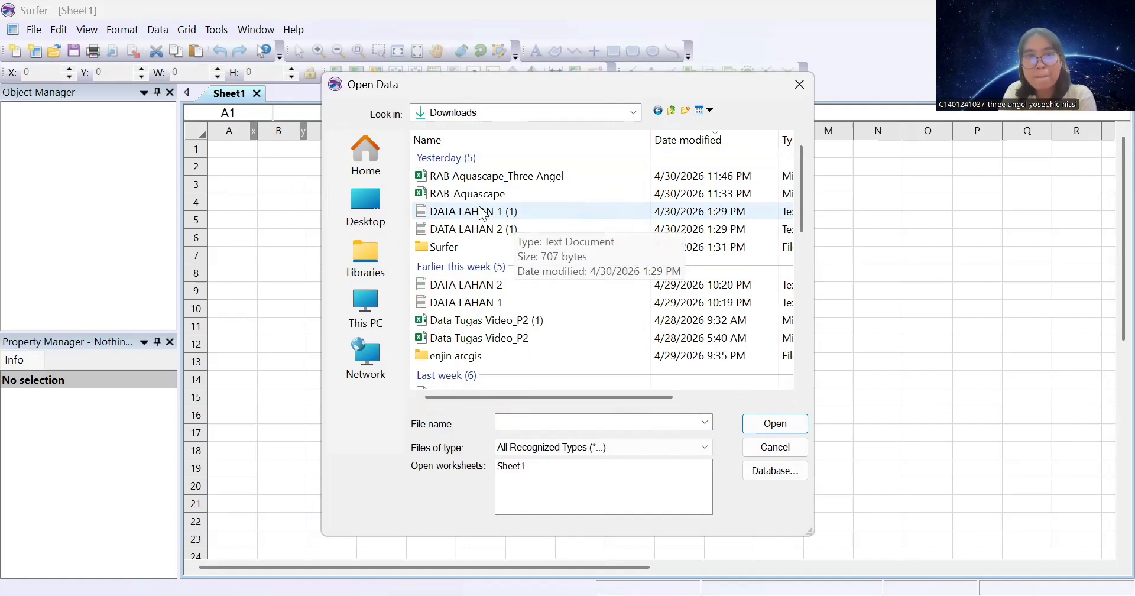
click(483, 214)
double_click(483, 214)
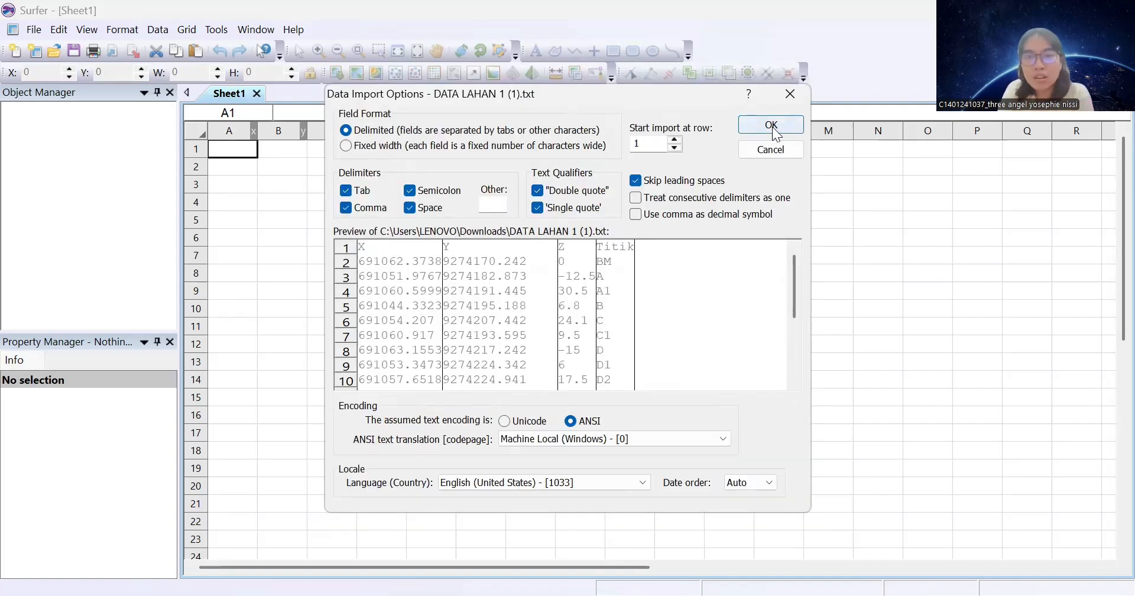
key(Return)
Grid the data with X and Y spacing of 1 and close the report without saving
double_click(625, 312)
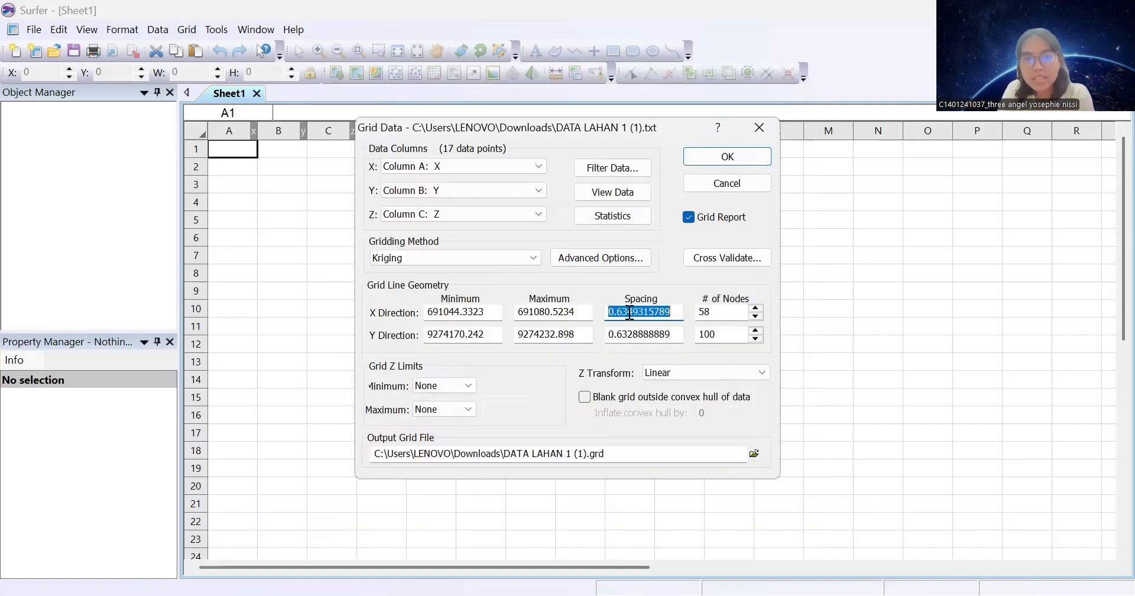
text(1)
key(Tab)
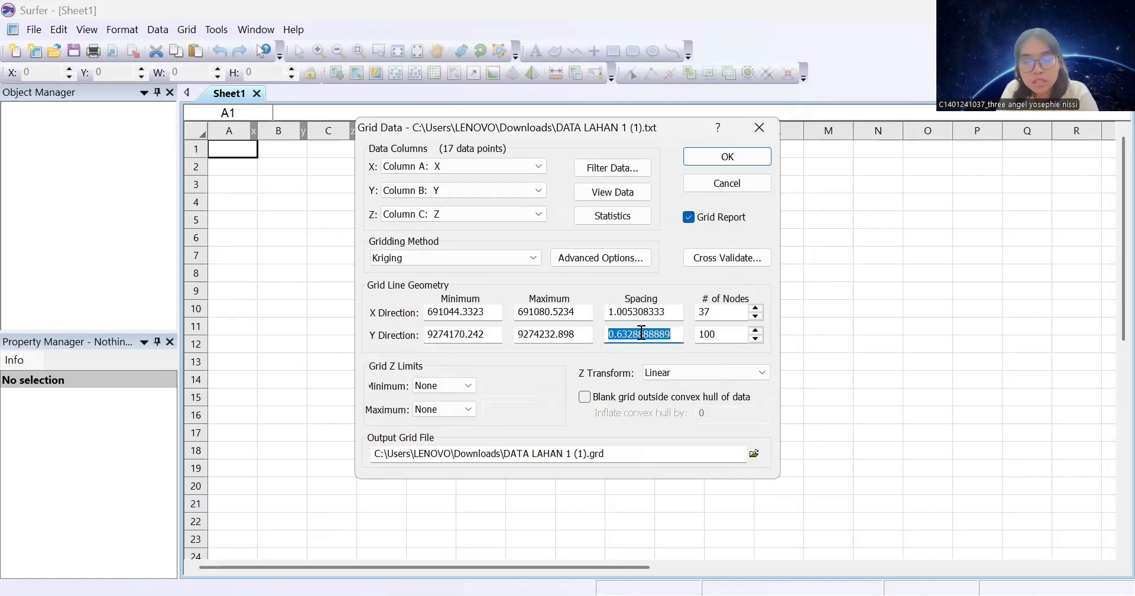
text(1)
click(707, 153)
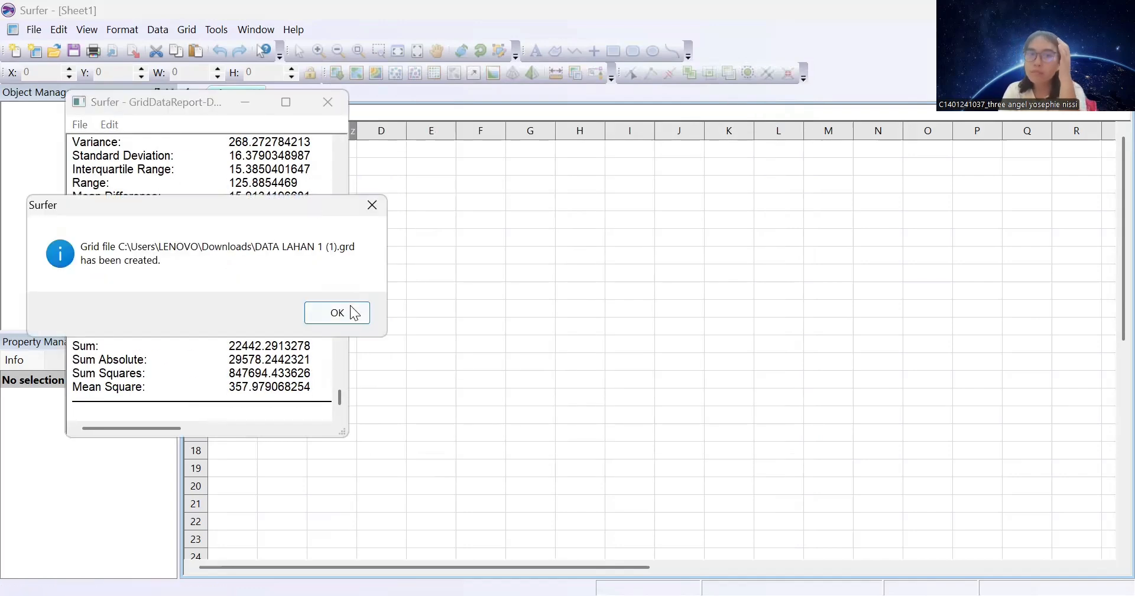
click(337, 313)
click(328, 102)
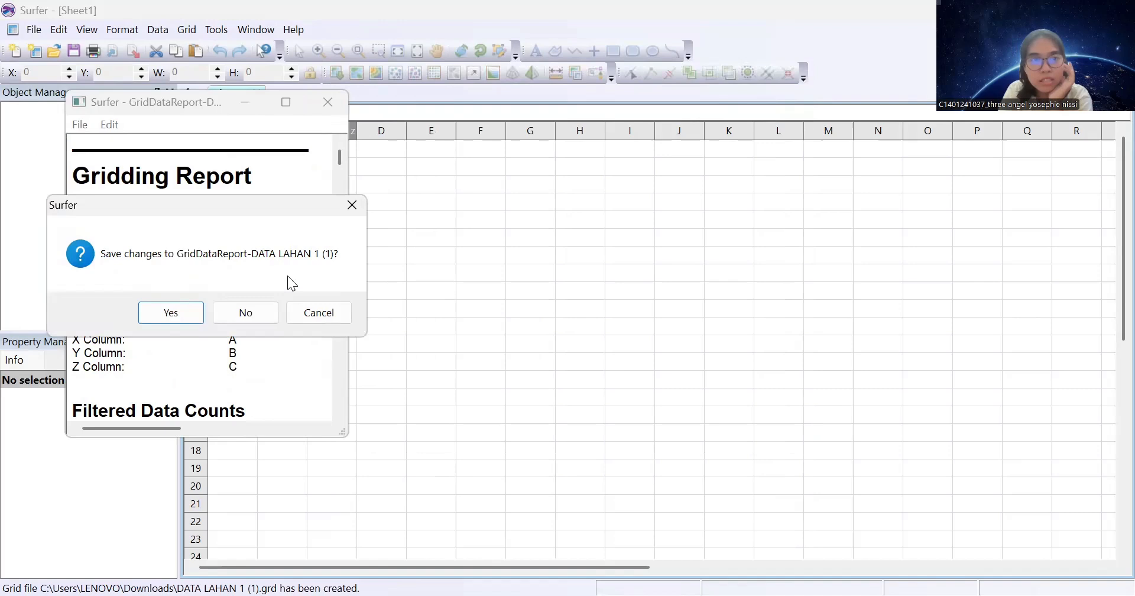
click(245, 311)
click(34, 29)
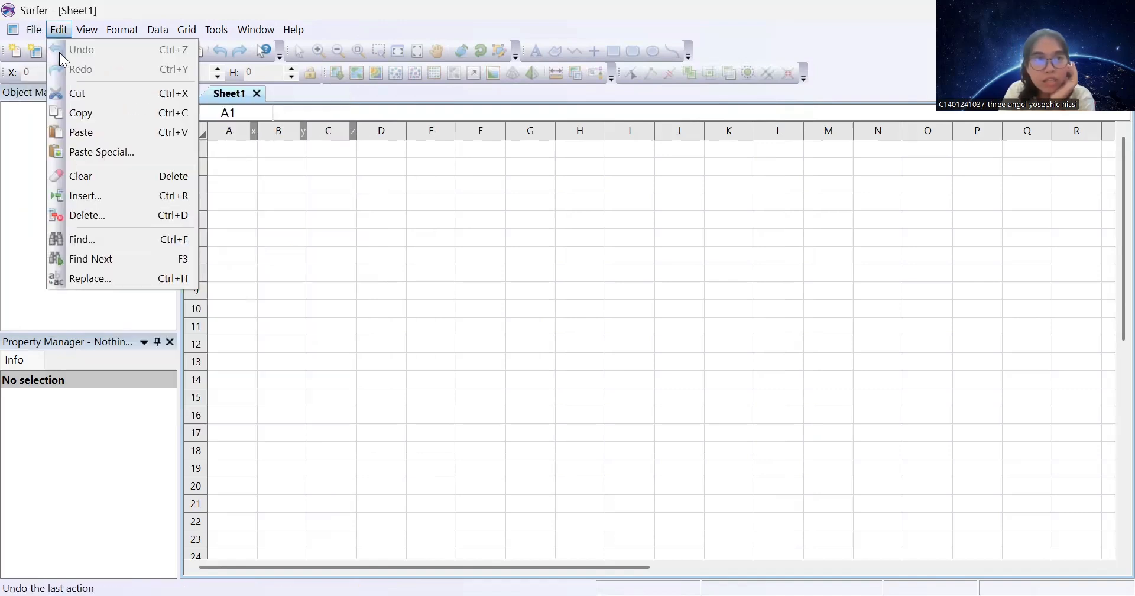
Create a new plot and draw a rectangle covering nearly the whole page
mouse_move(44, 49)
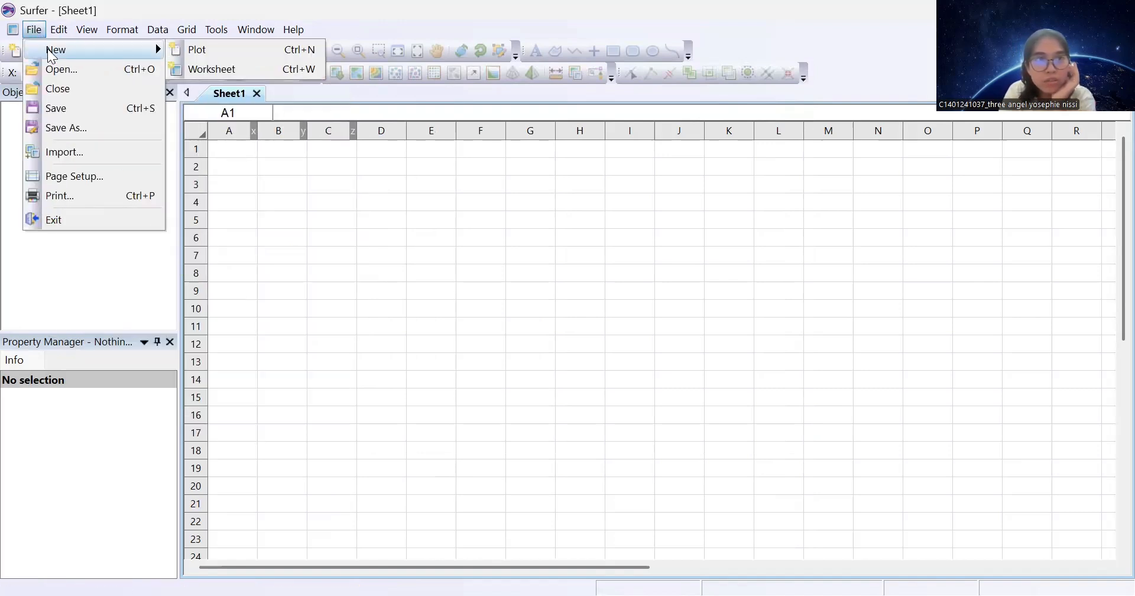
click(215, 43)
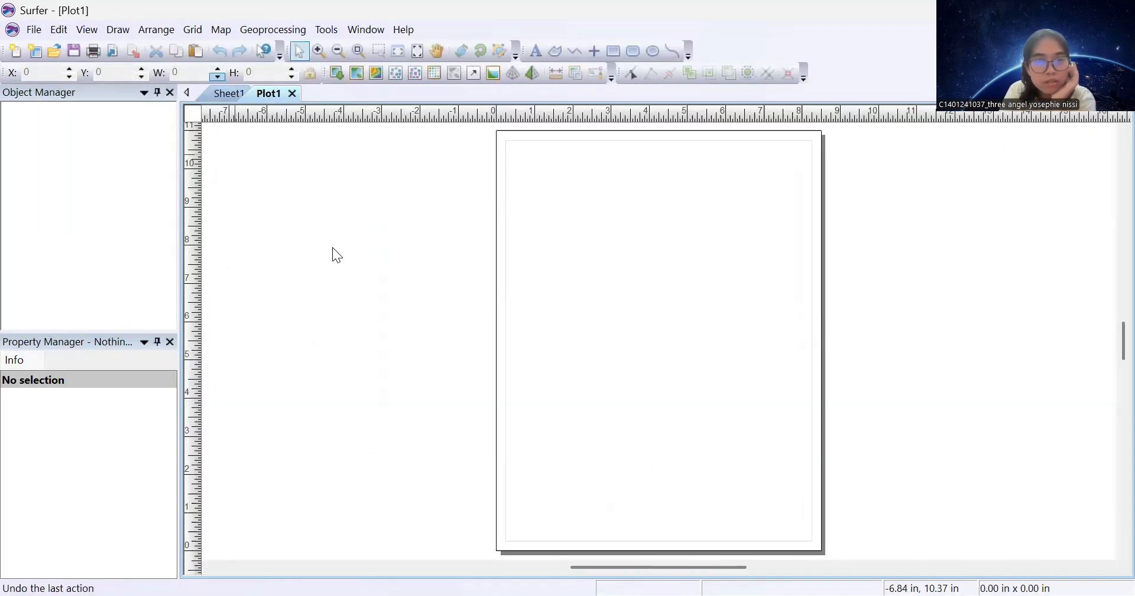
click(615, 48)
mouse_move(504, 140)
mouse_down()
mouse_move(832, 370)
mouse_move(804, 462)
mouse_move(815, 547)
mouse_move(812, 496)
mouse_up()
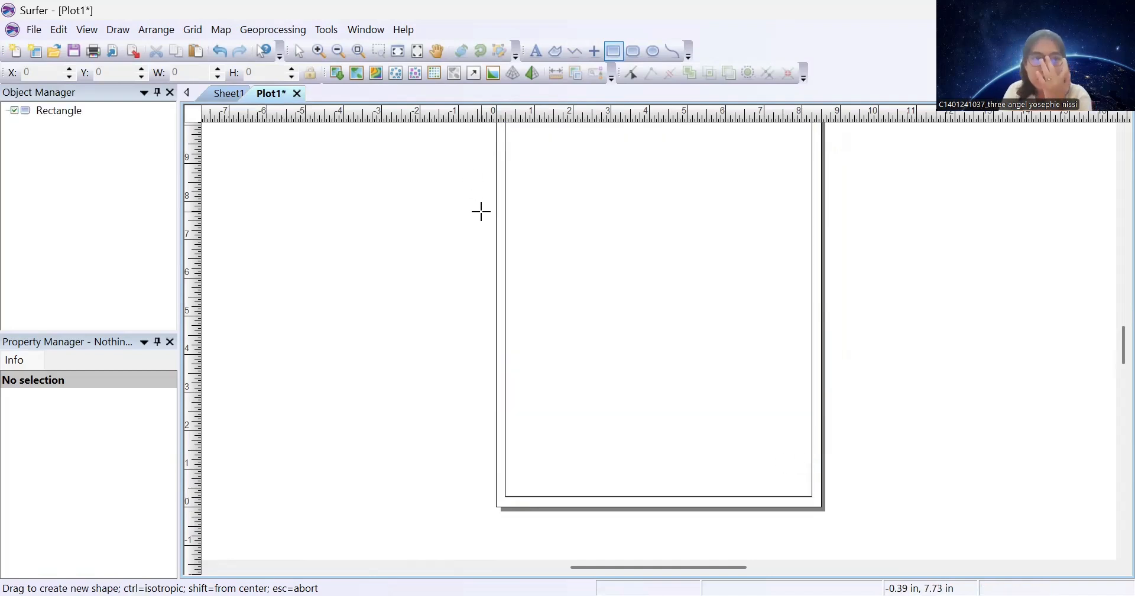
Set the page's paper size to Letter in Page Setup
click(34, 29)
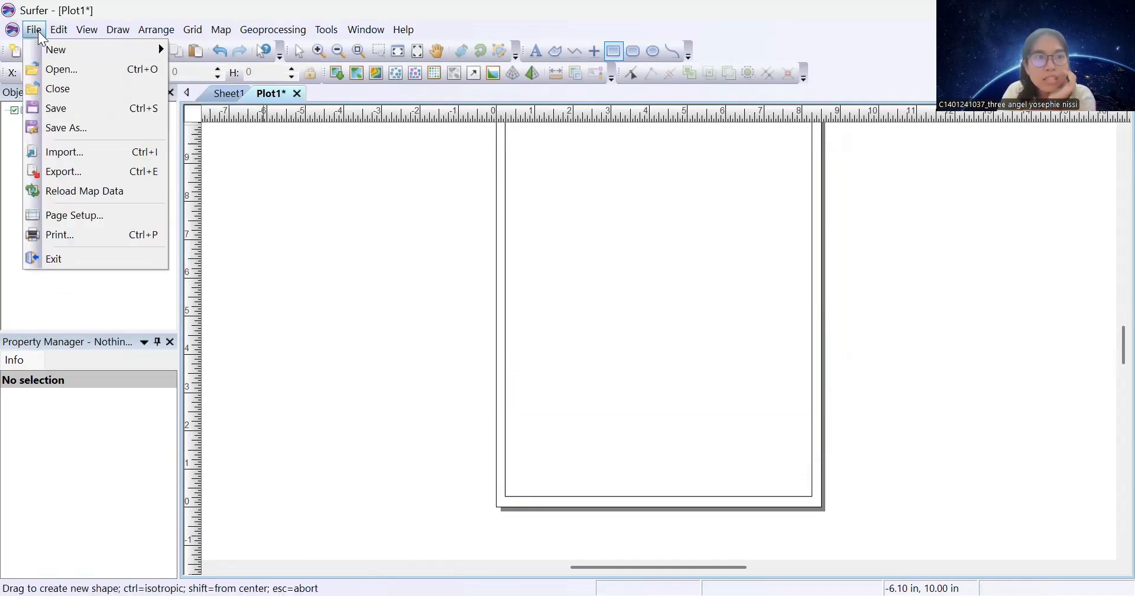
click(81, 218)
click(504, 251)
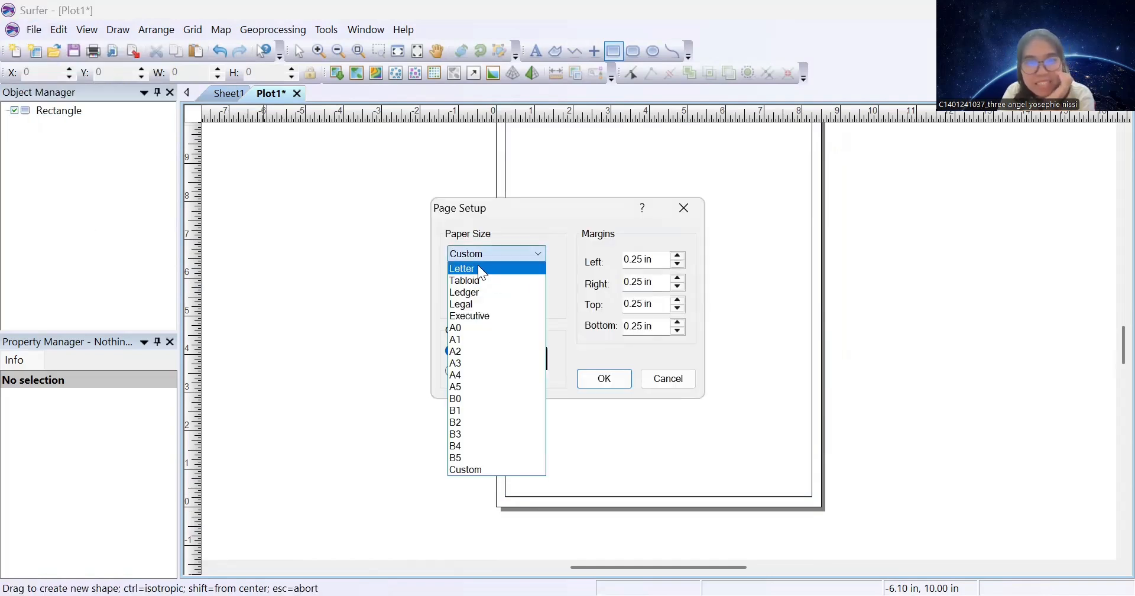
click(478, 266)
click(601, 377)
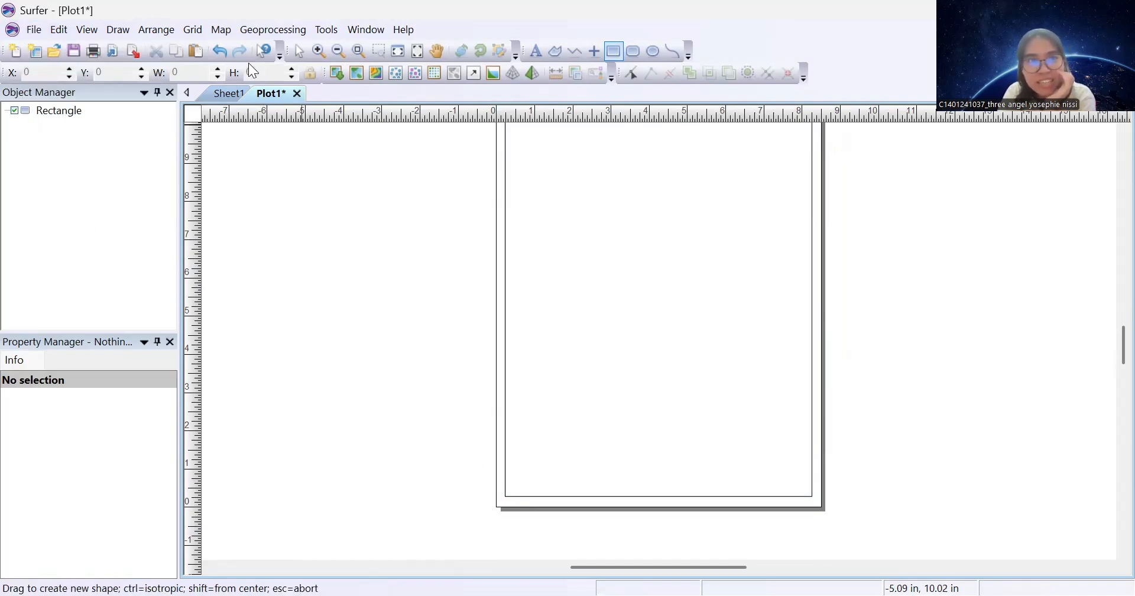
Create a contour map from the DATA LAHAN 1 (1).grd grid and select its contour layer
click(229, 35)
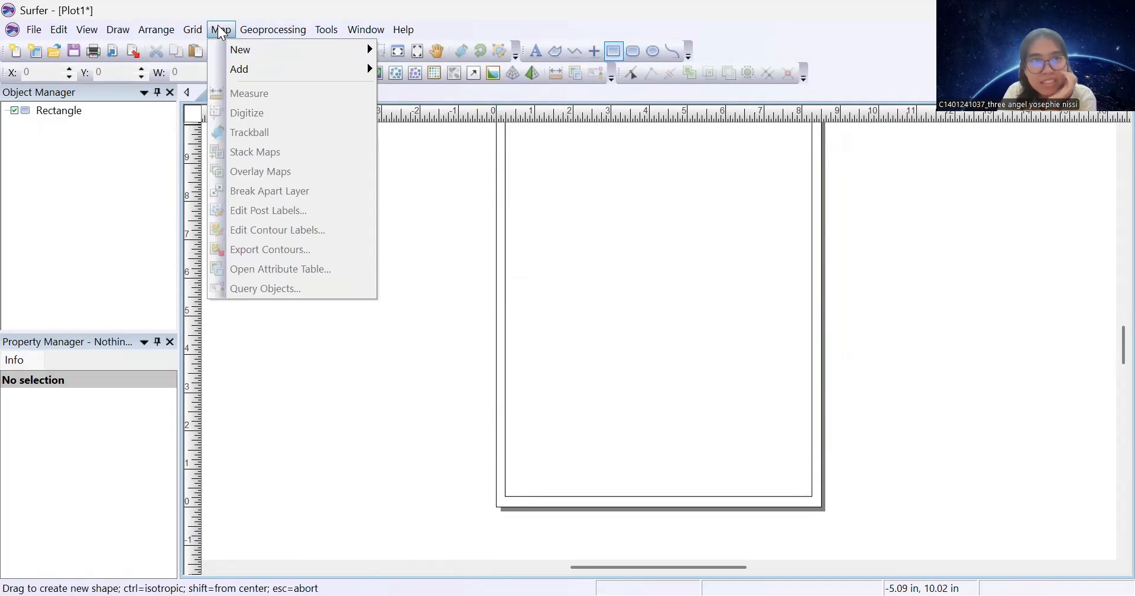
mouse_move(236, 53)
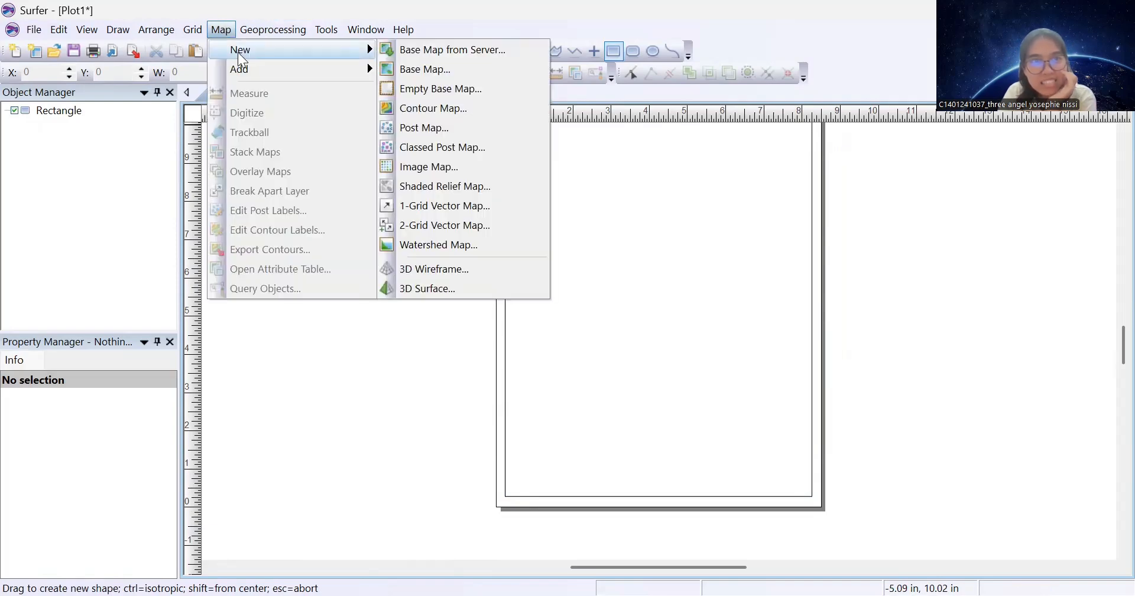
click(456, 108)
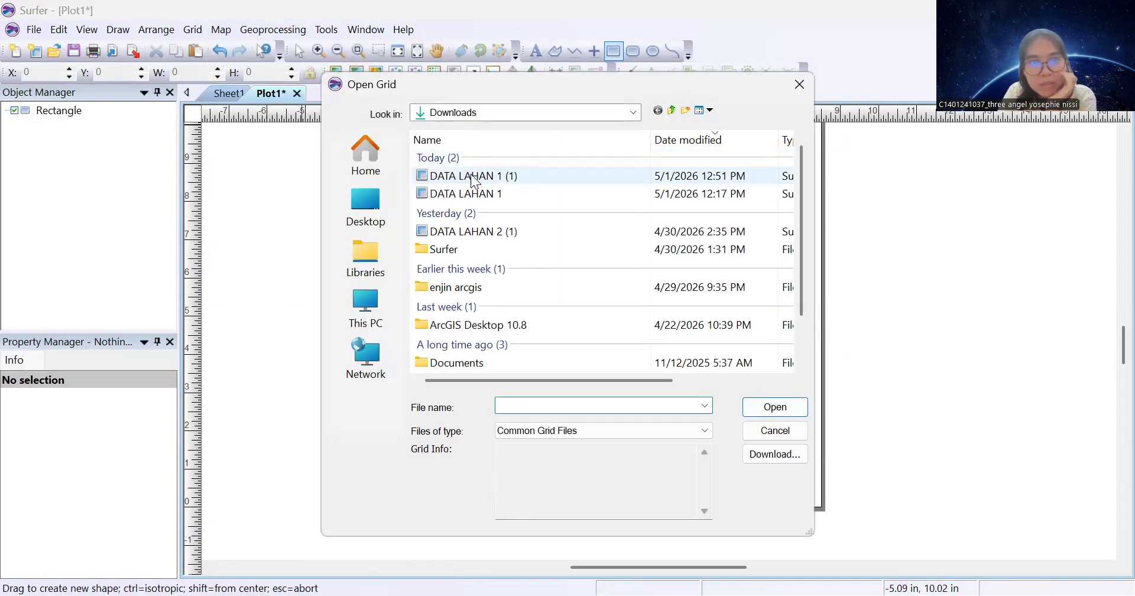
click(474, 177)
key(Return)
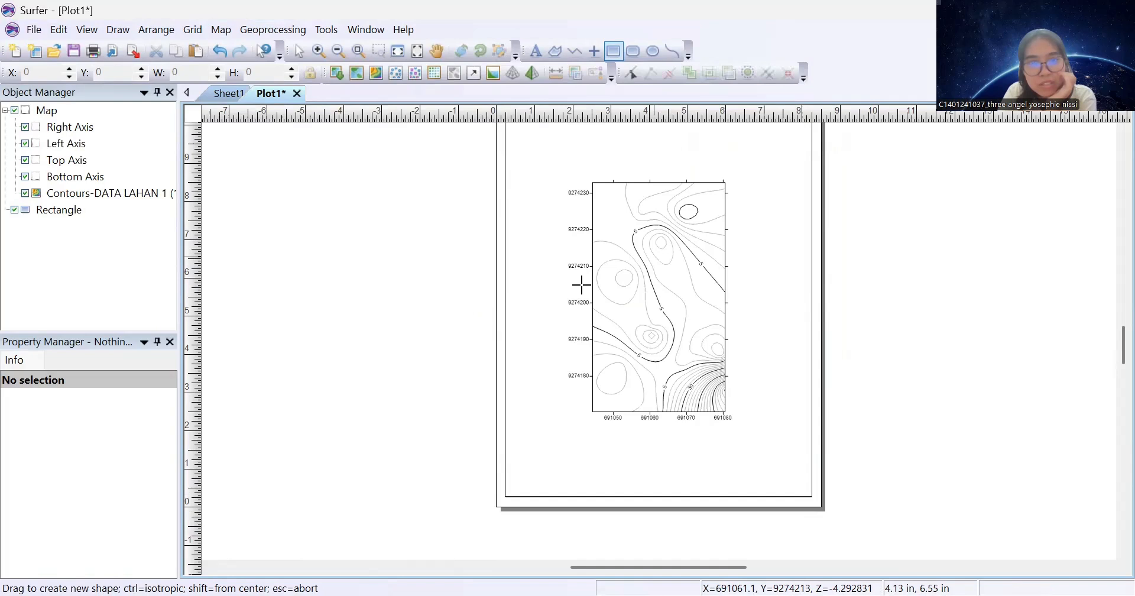
click(299, 51)
click(121, 195)
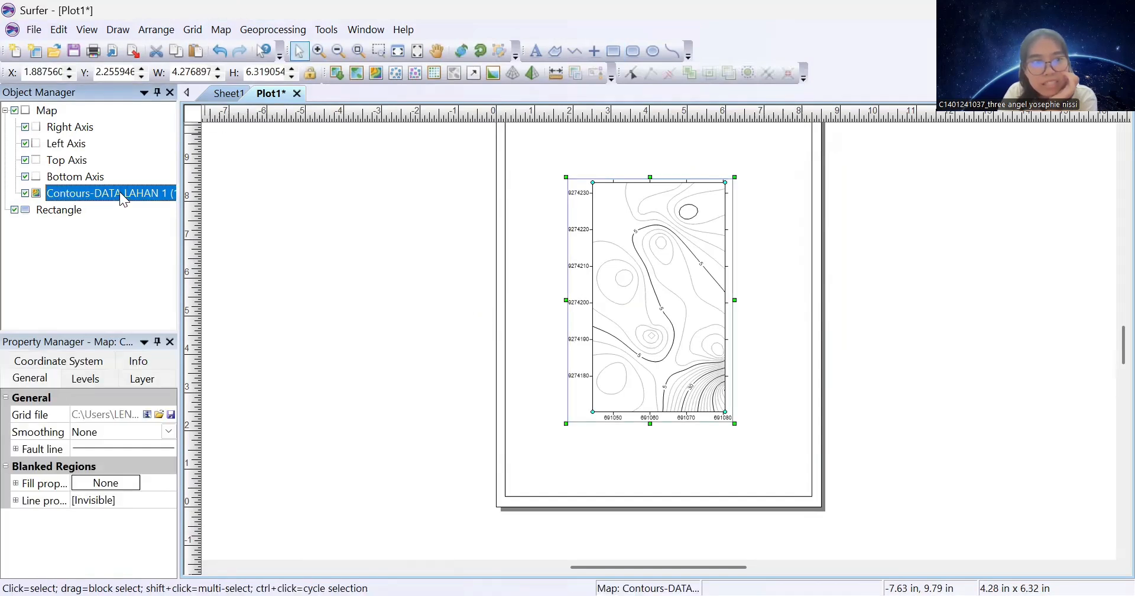
Fill the contours with Land2 colours, add a colour scale, and label minor contours
click(87, 381)
scroll(80, 449, down, 2)
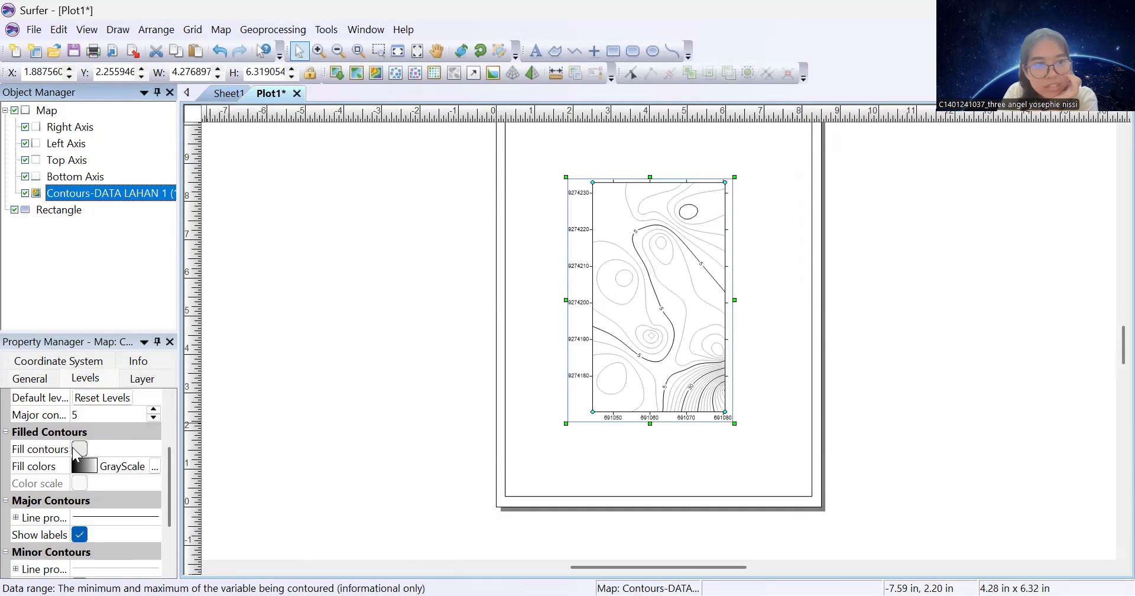
click(79, 450)
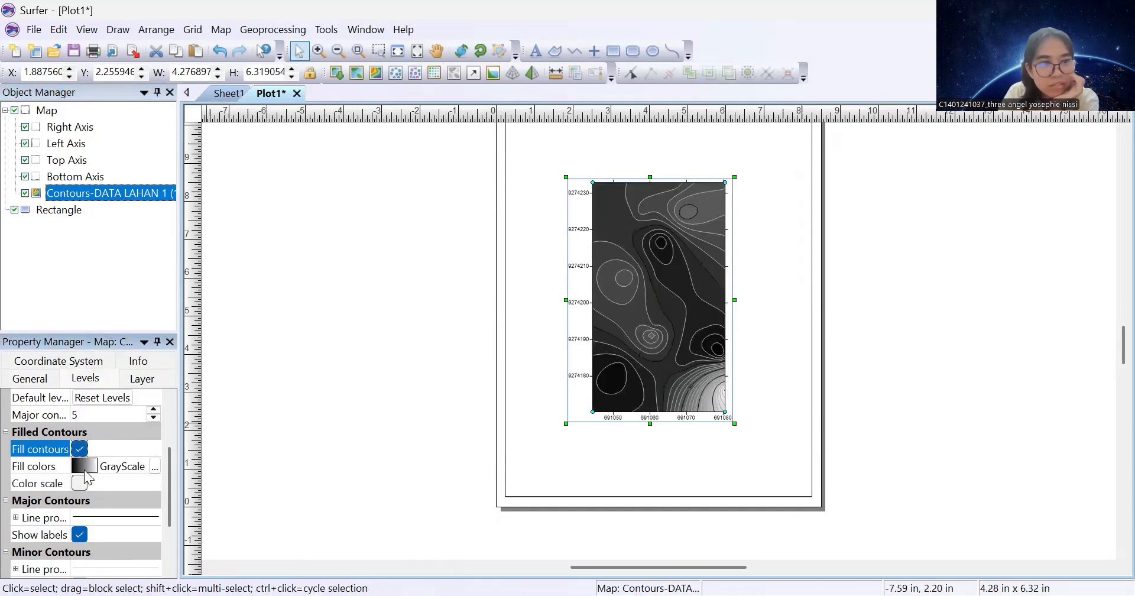
click(85, 467)
scroll(118, 491, down, 5)
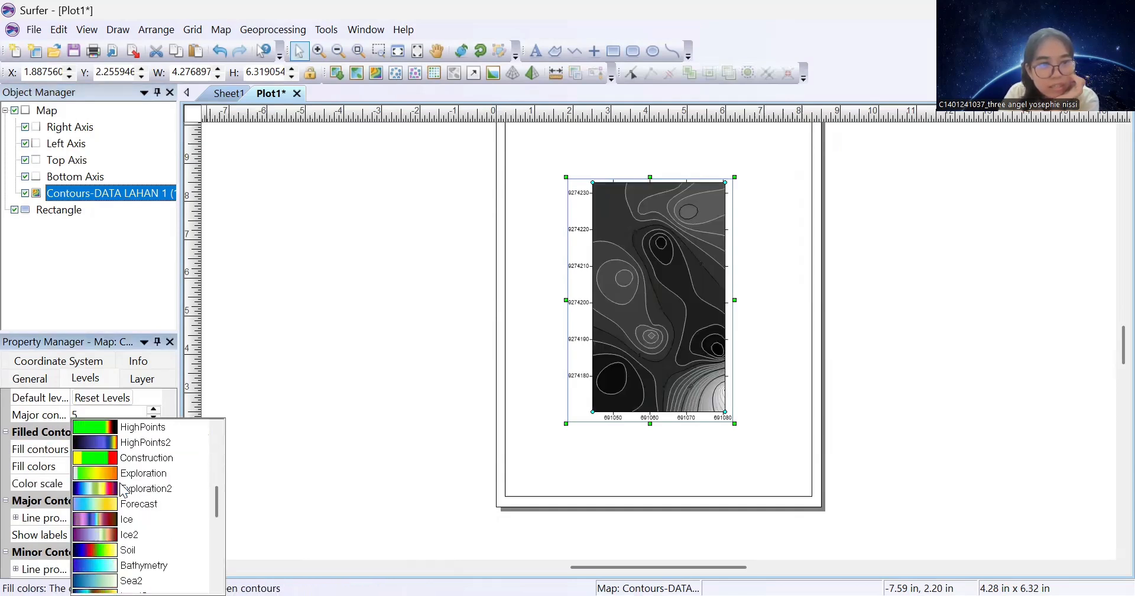
click(121, 489)
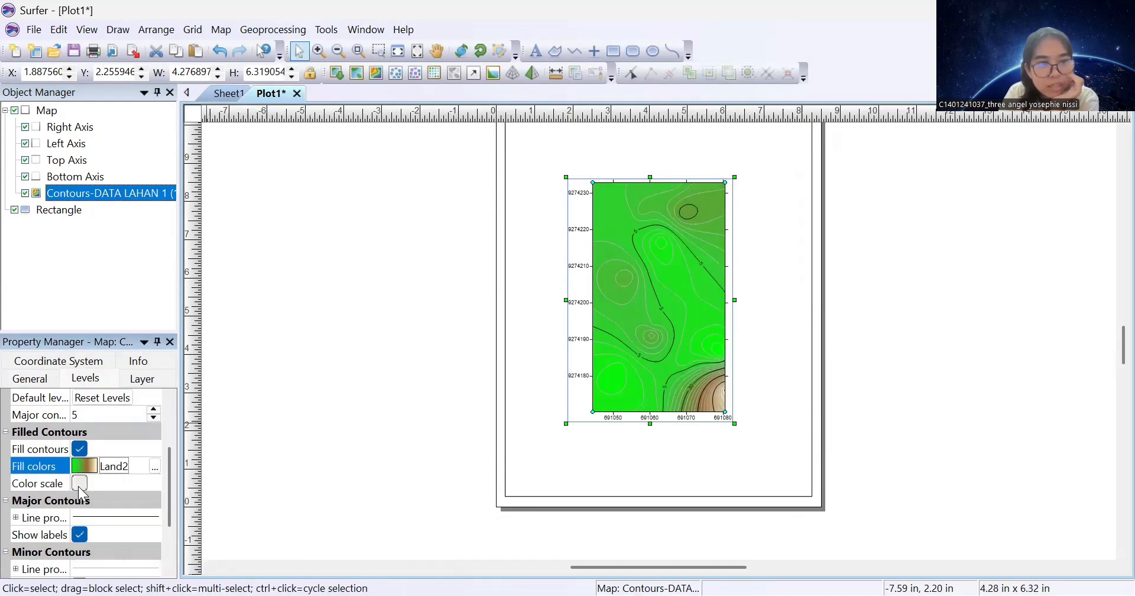
click(79, 483)
scroll(86, 509, down, 1)
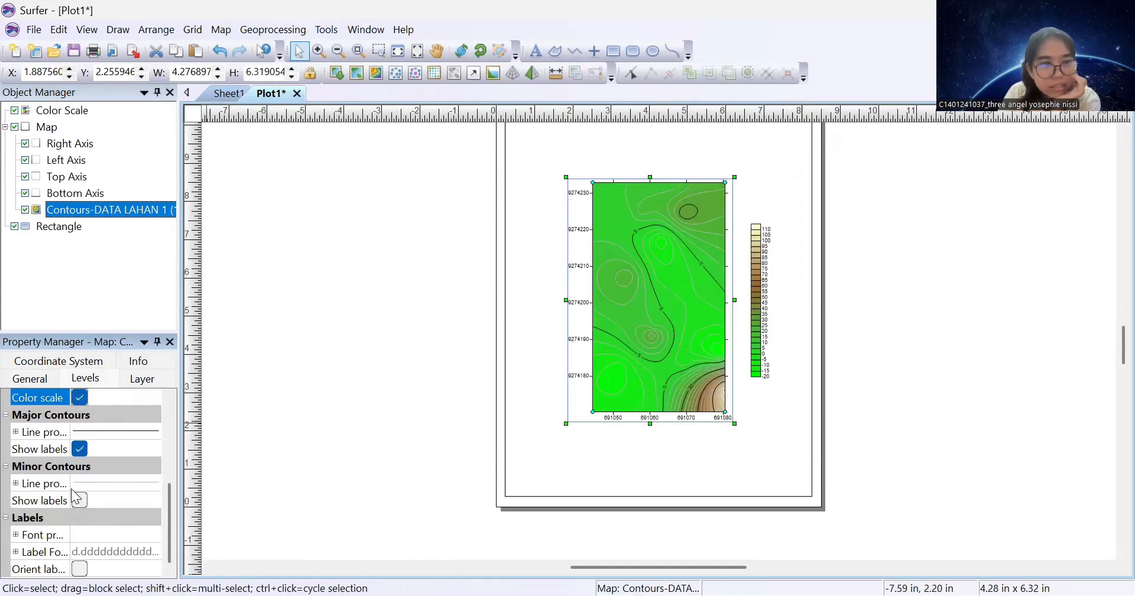
click(79, 500)
scroll(87, 506, up, 3)
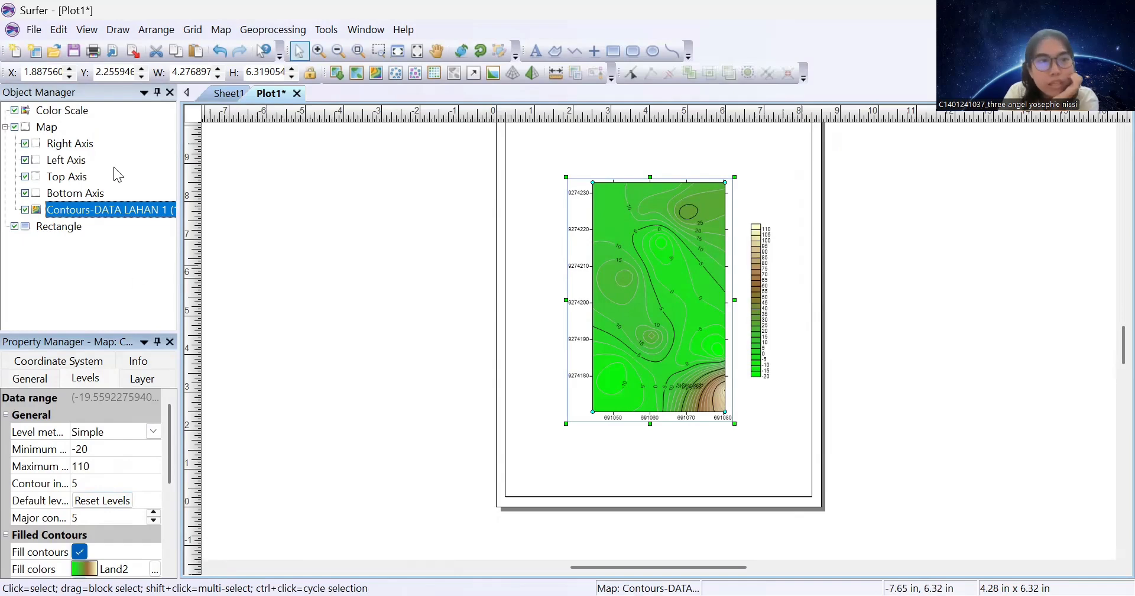
Add BATAS LAHAN 1 (1).shp as a base layer, extending map limits to include it
right_click(72, 211)
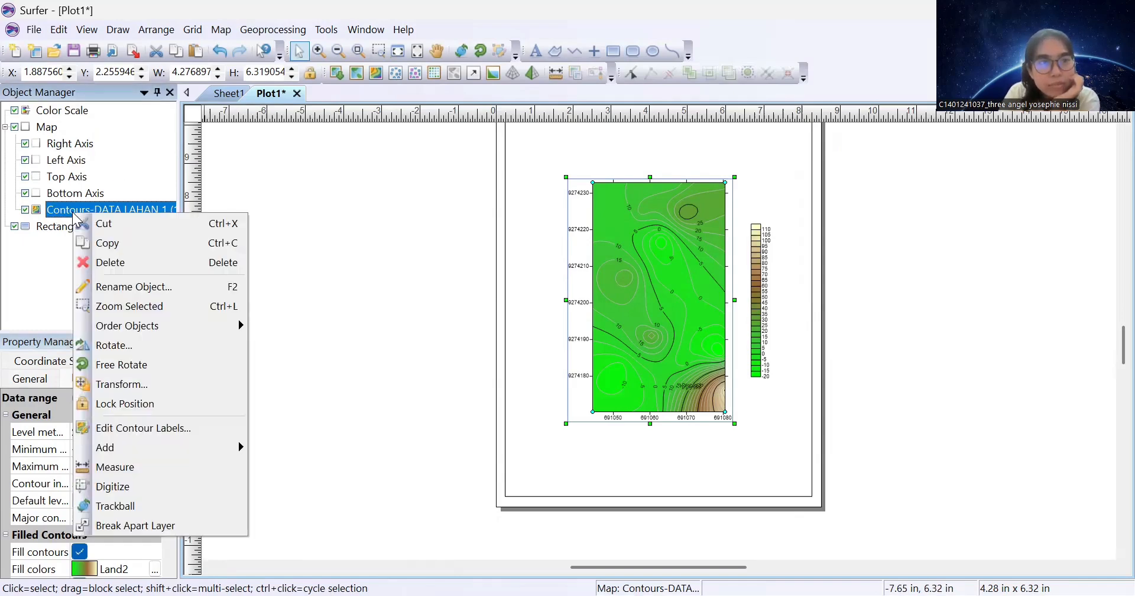
mouse_move(153, 448)
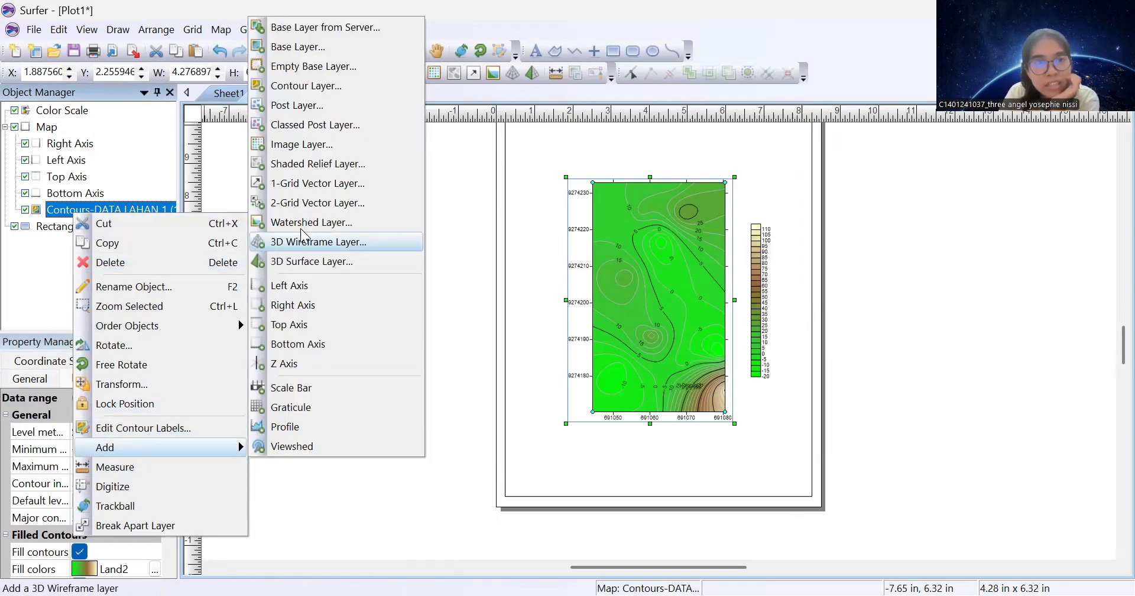
click(337, 44)
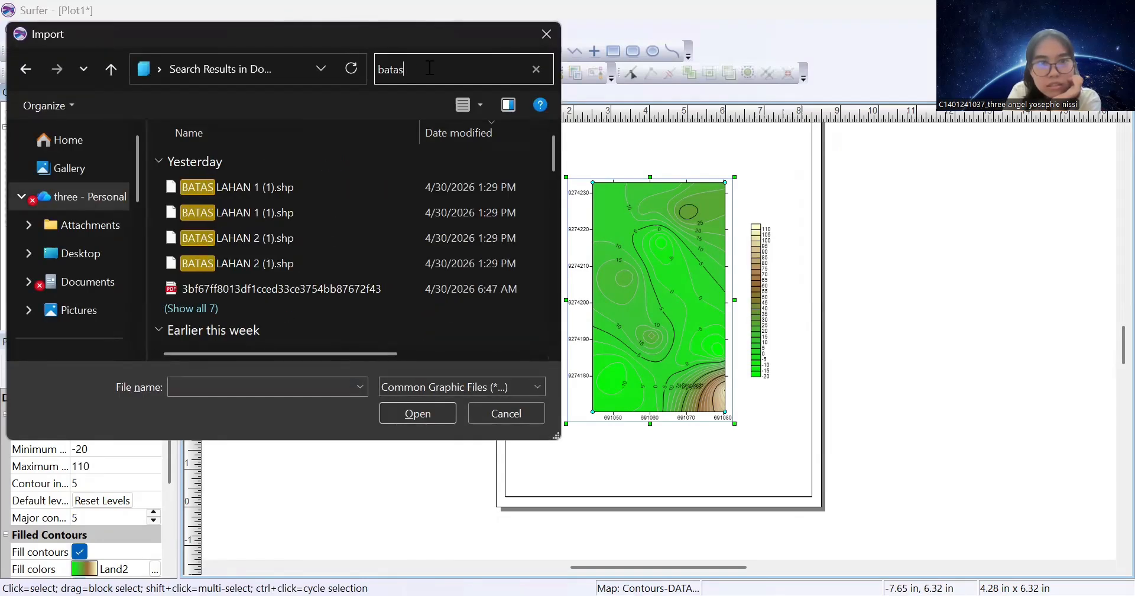
double_click(256, 187)
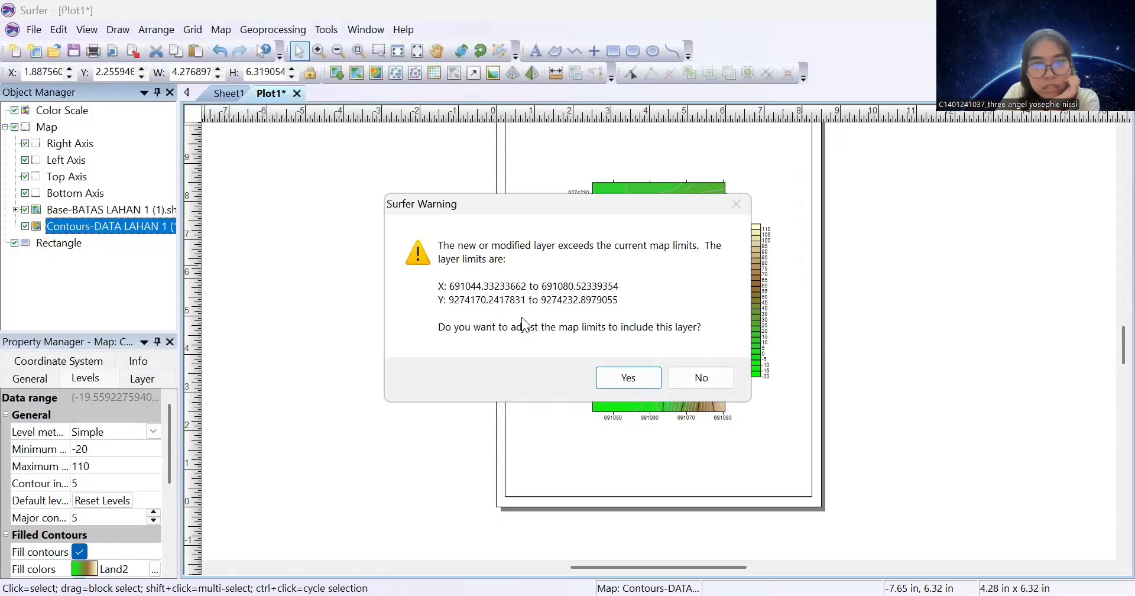
click(656, 384)
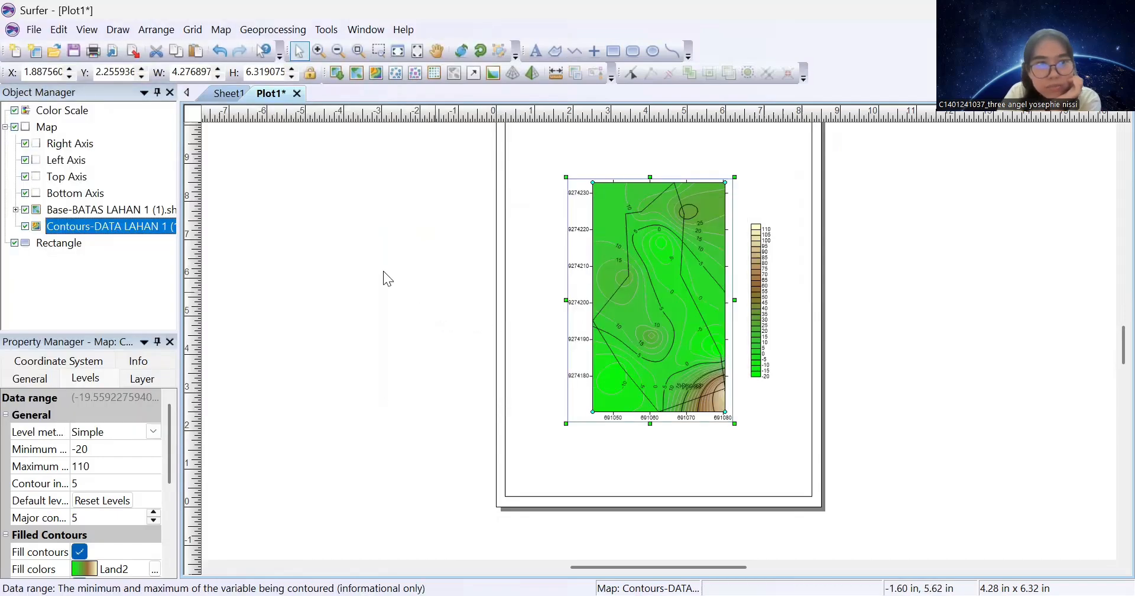
Give the boundary layer a red outline 0.05 in wide
click(83, 214)
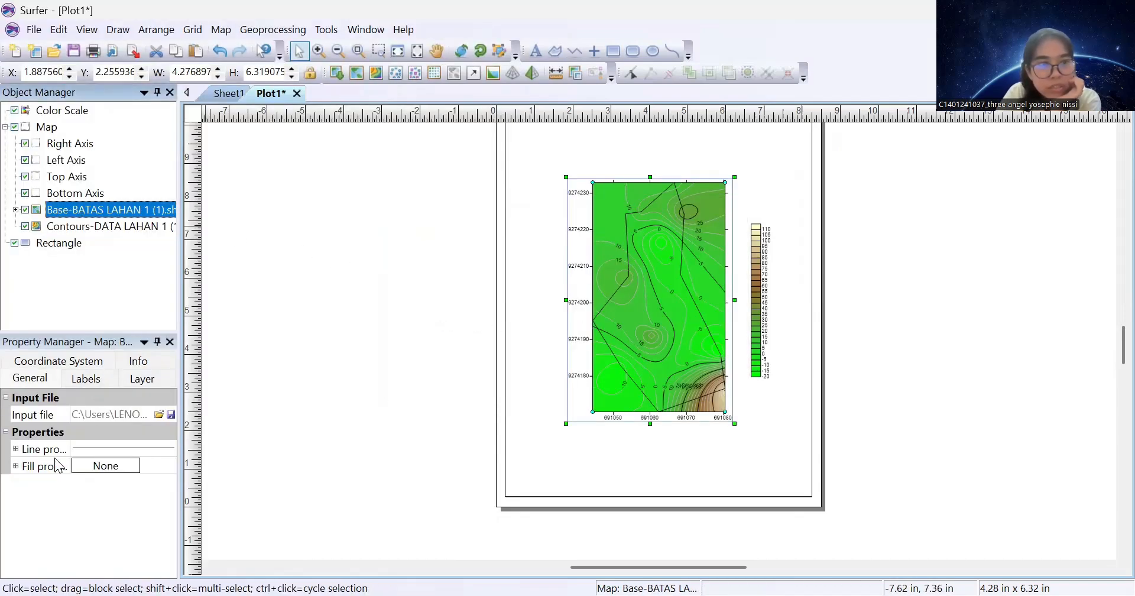
click(14, 452)
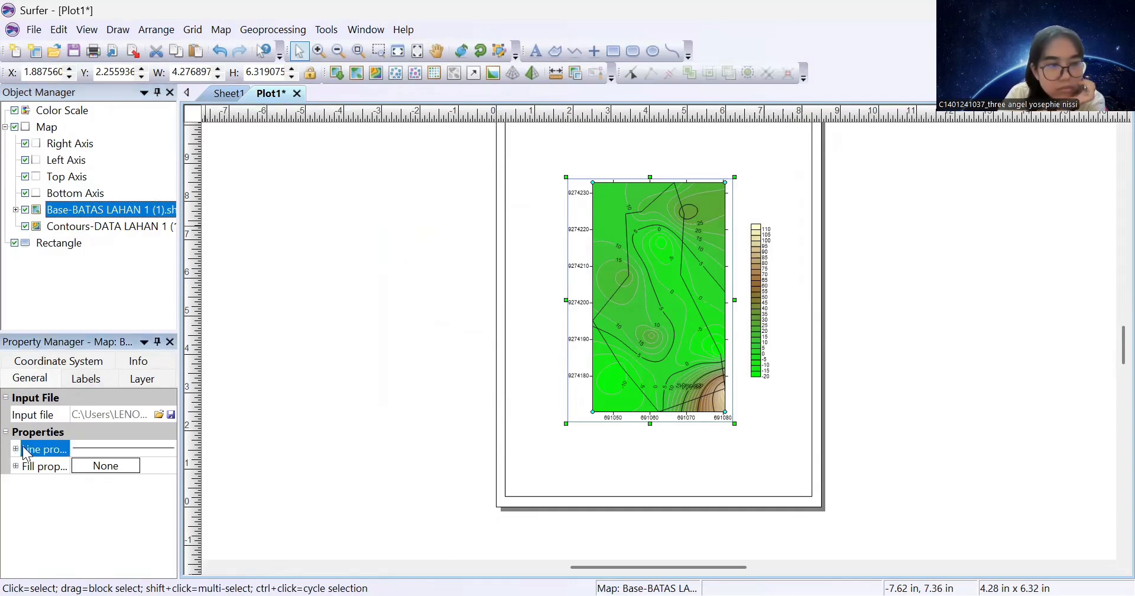
click(15, 466)
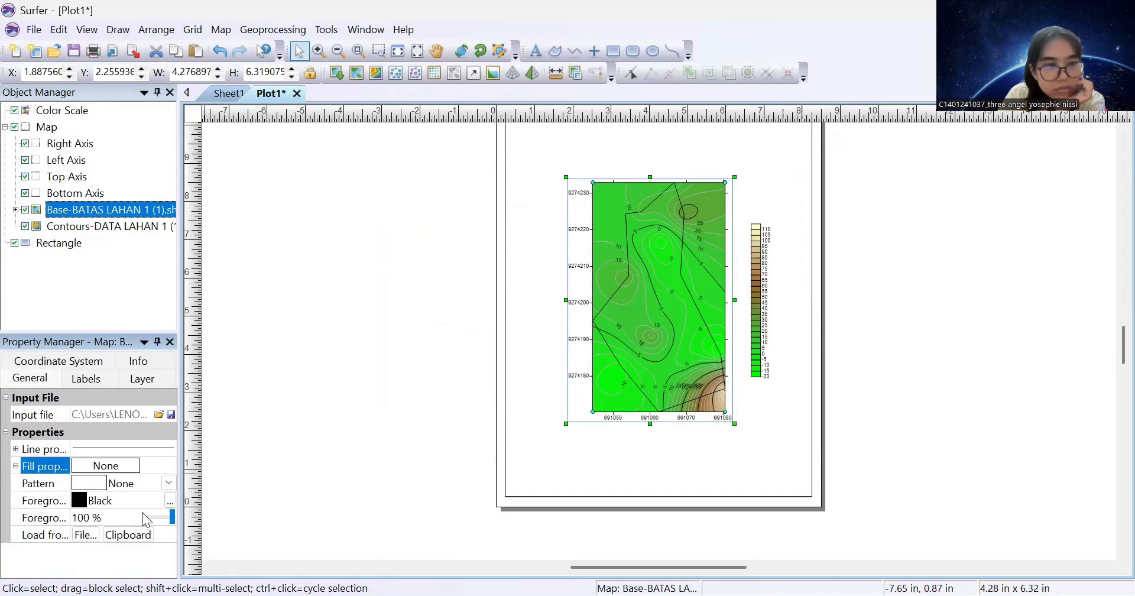
click(16, 449)
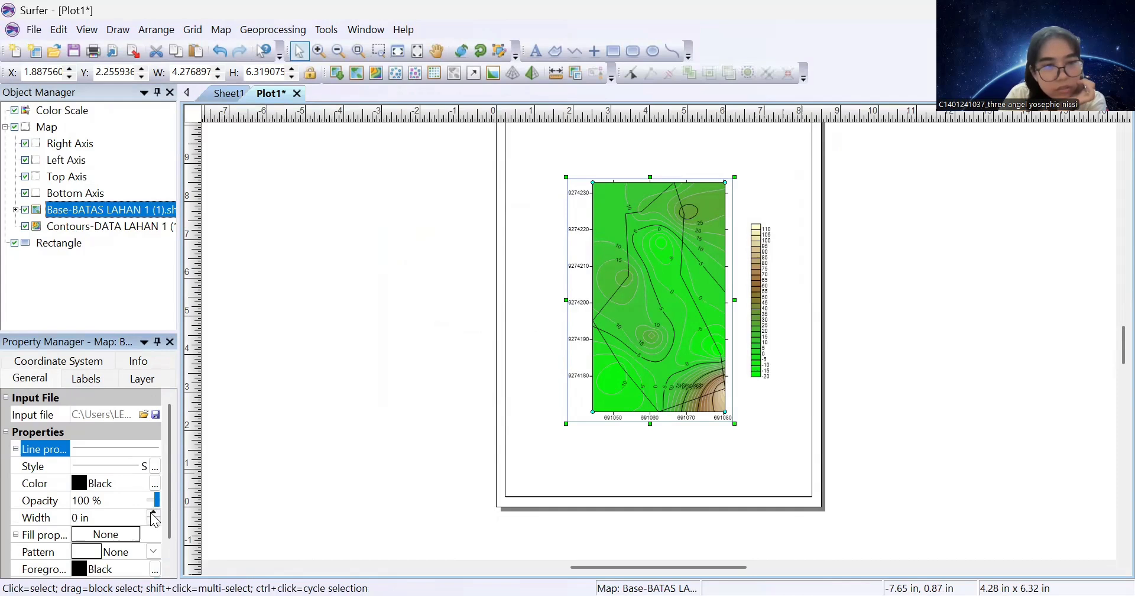
click(153, 514)
click(153, 514)
click(152, 514)
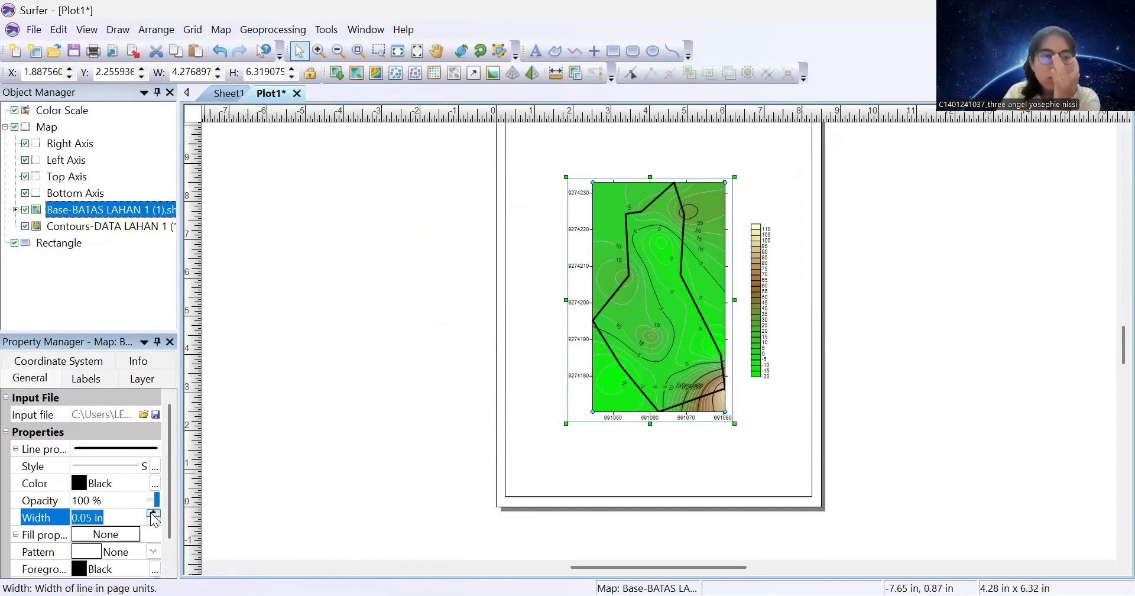
click(89, 483)
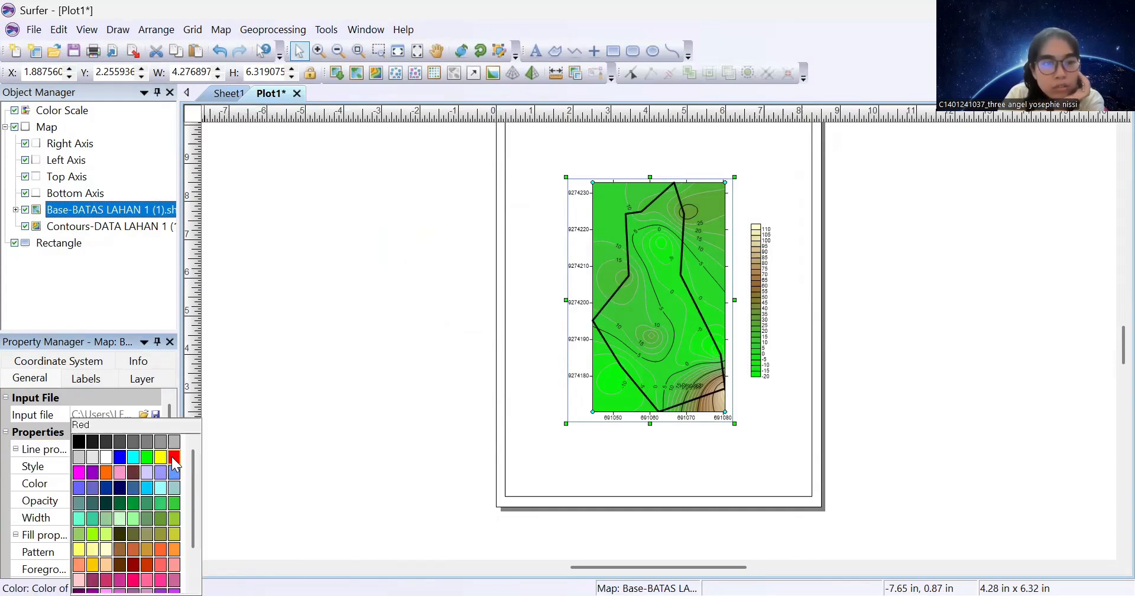
click(174, 457)
scroll(117, 497, down, 1)
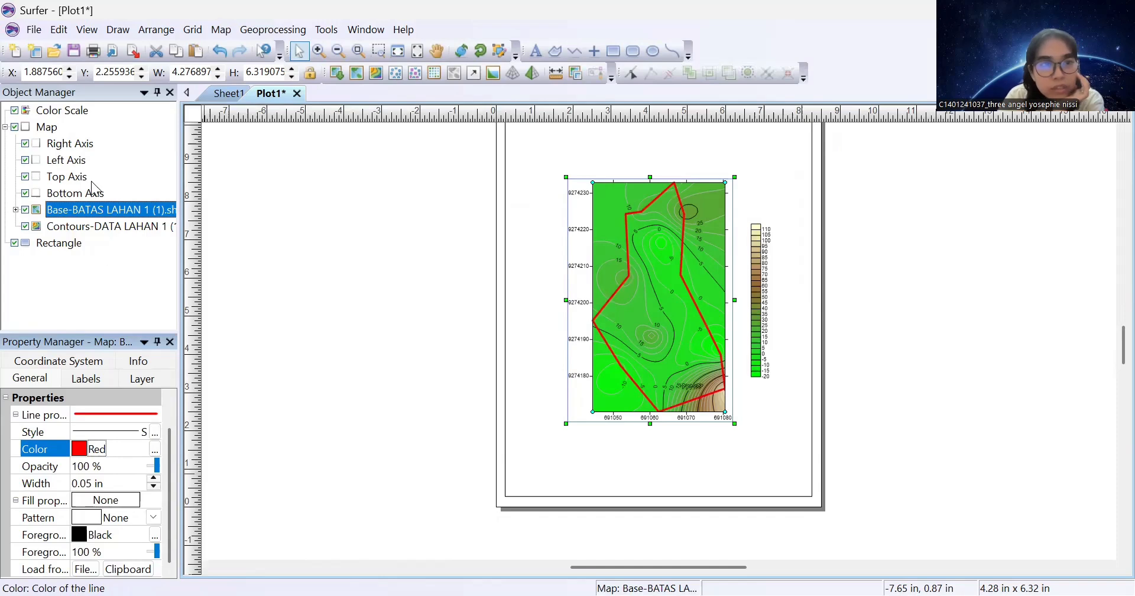
Add a scale bar to the contour map
click(131, 227)
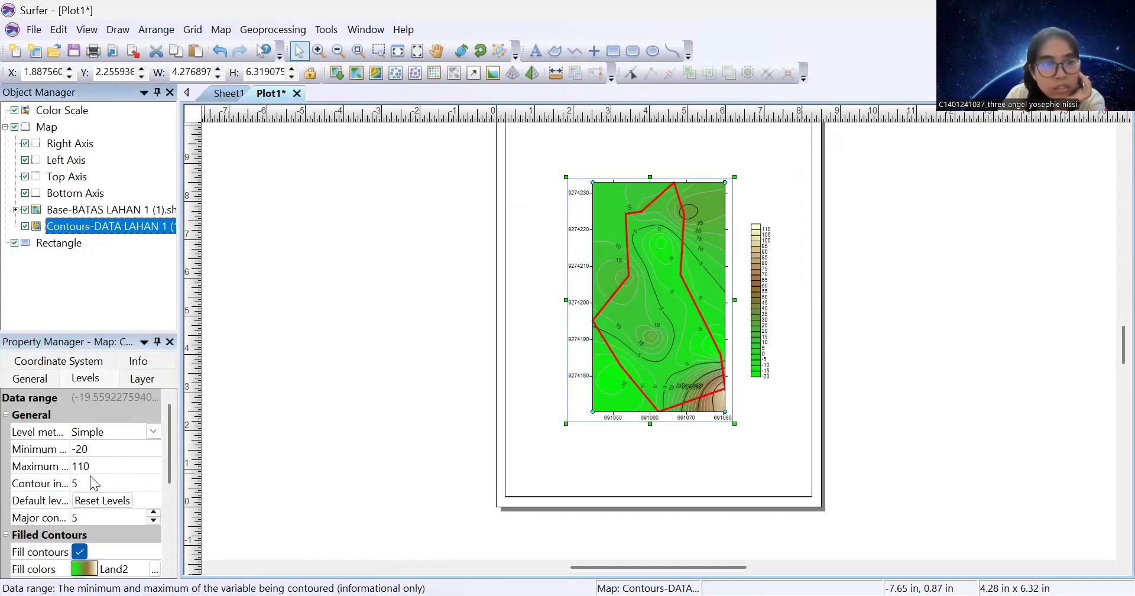
right_click(116, 225)
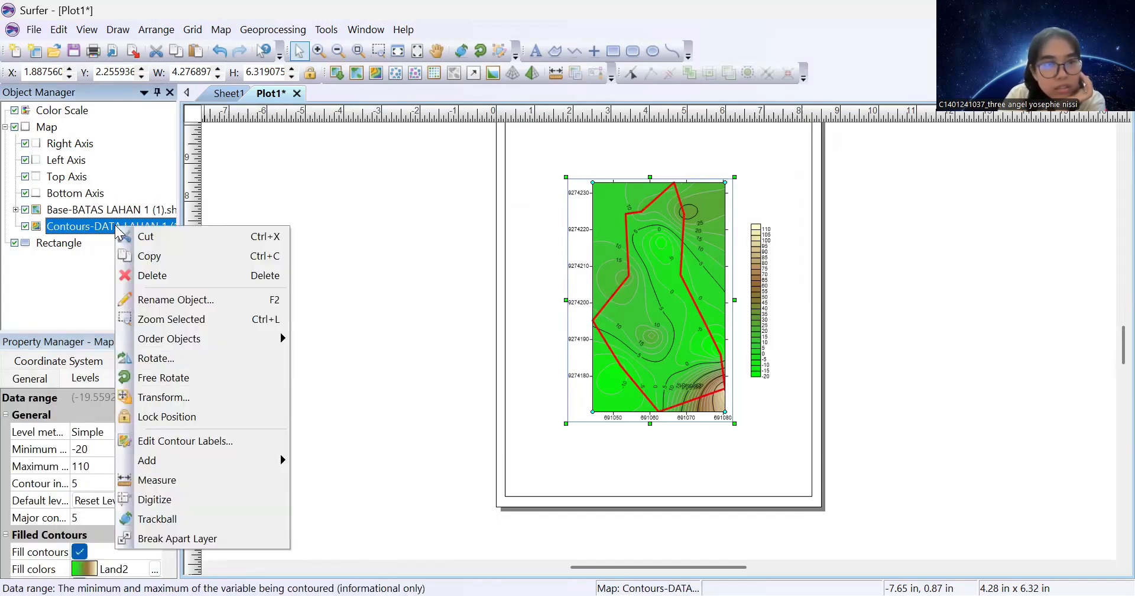
mouse_move(278, 461)
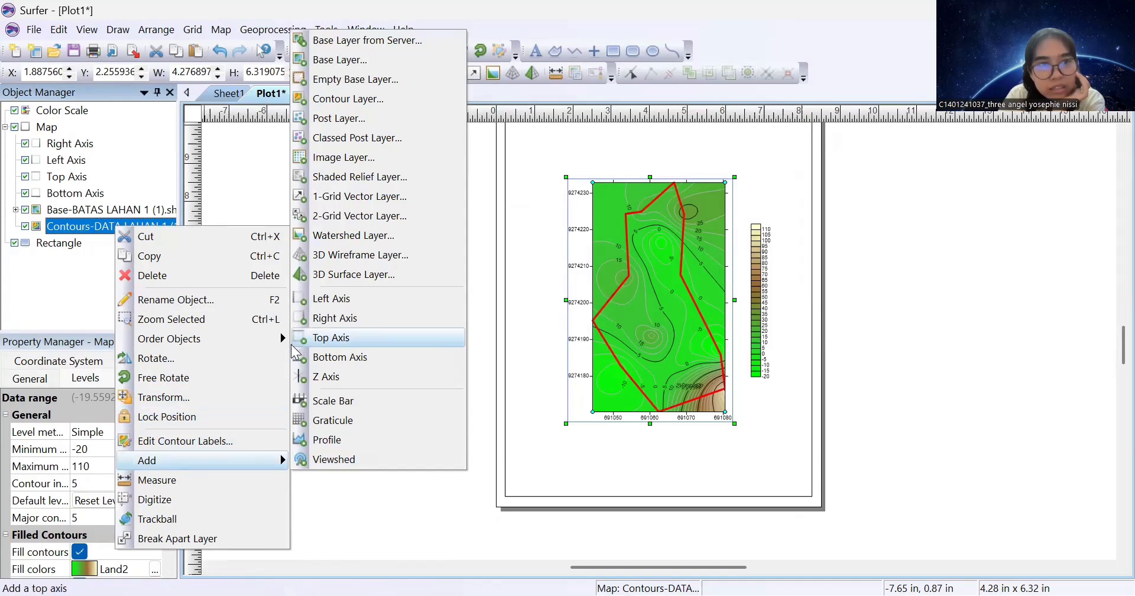
click(340, 400)
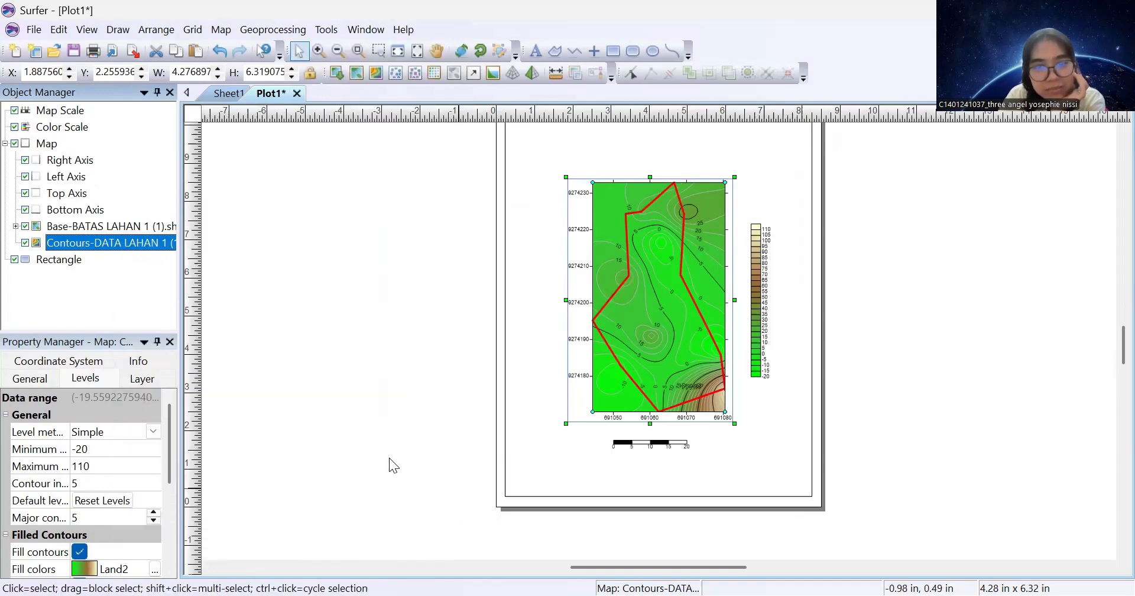
Set the scale bar's cycle spacing and label increment to 10, with label suffix 'meter'
click(640, 442)
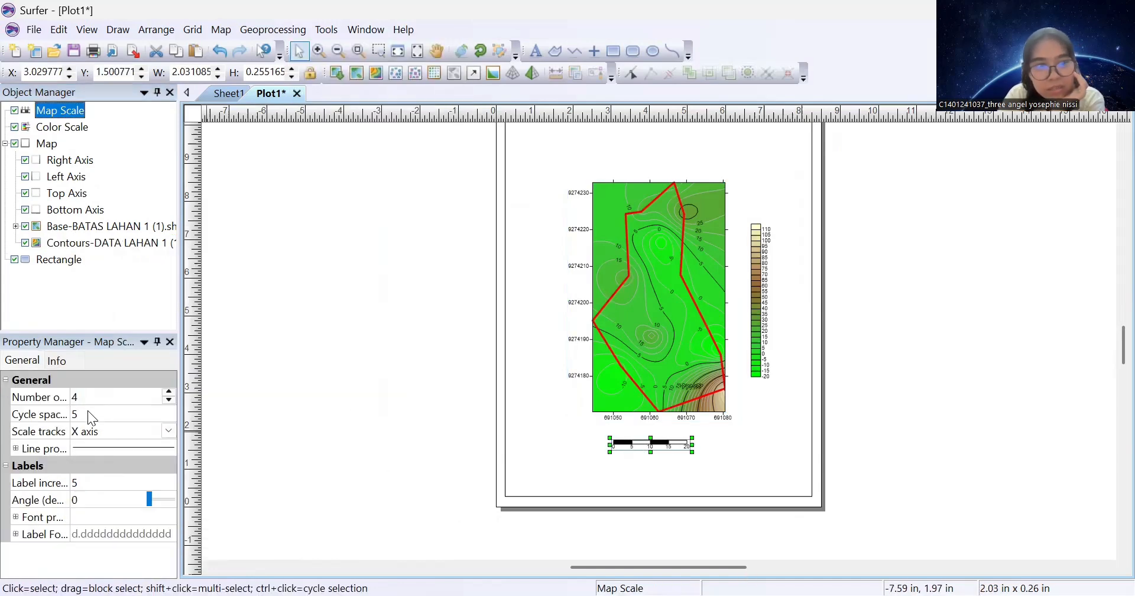
click(105, 414)
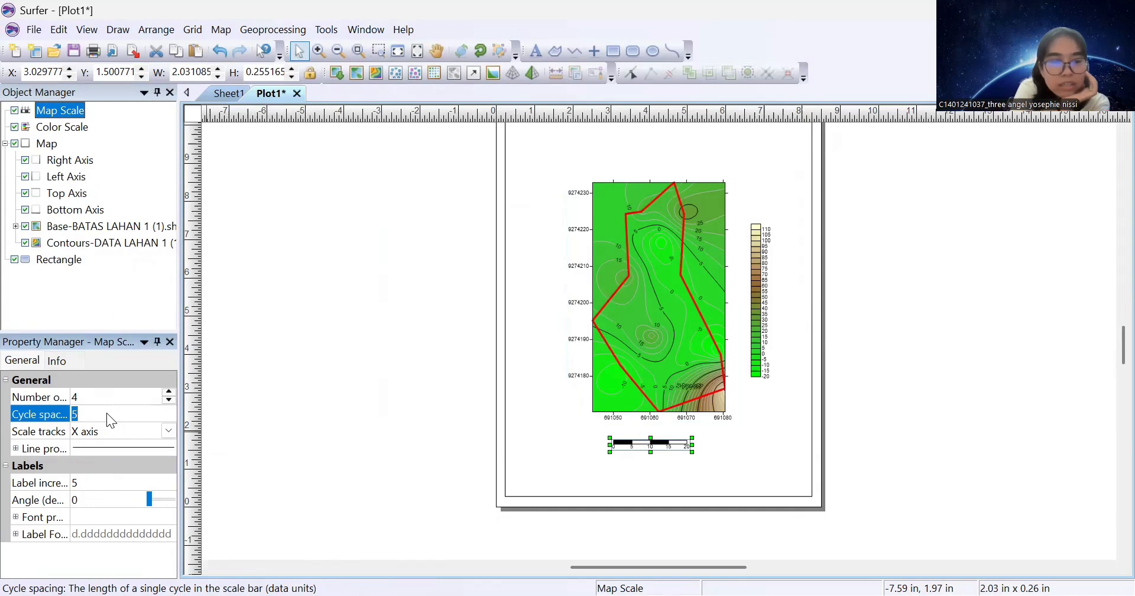
text(10)
click(100, 485)
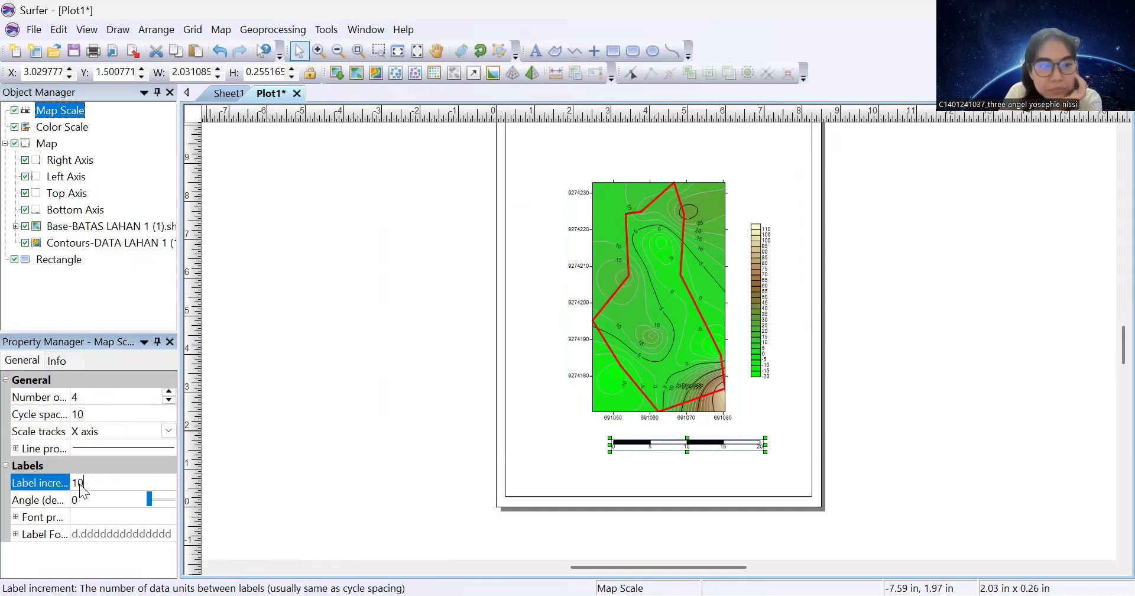
key(Return)
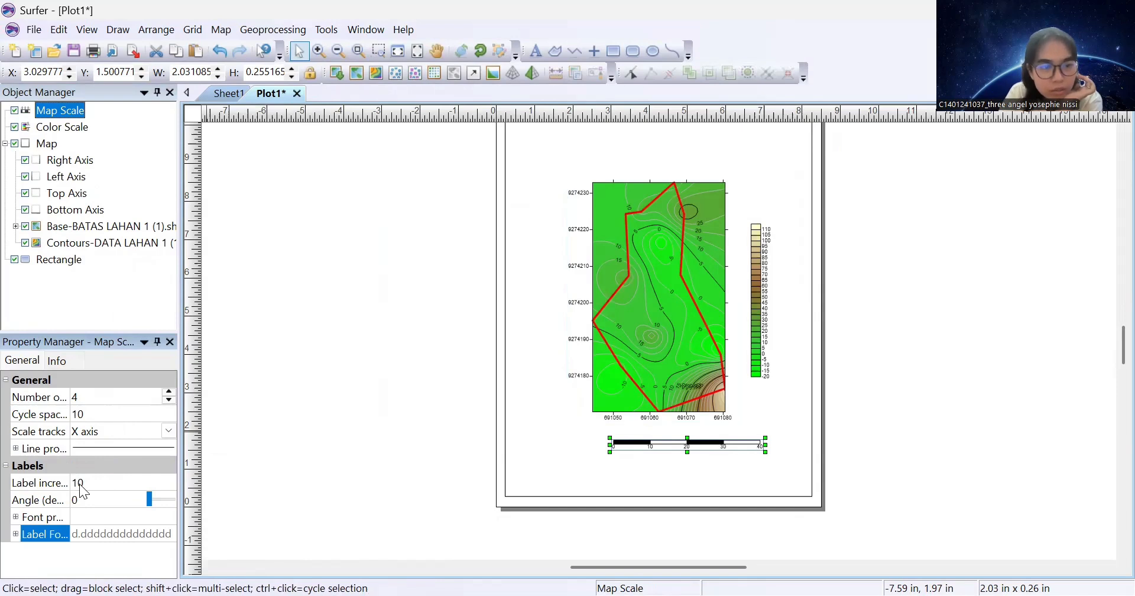
scroll(160, 512, down, 2)
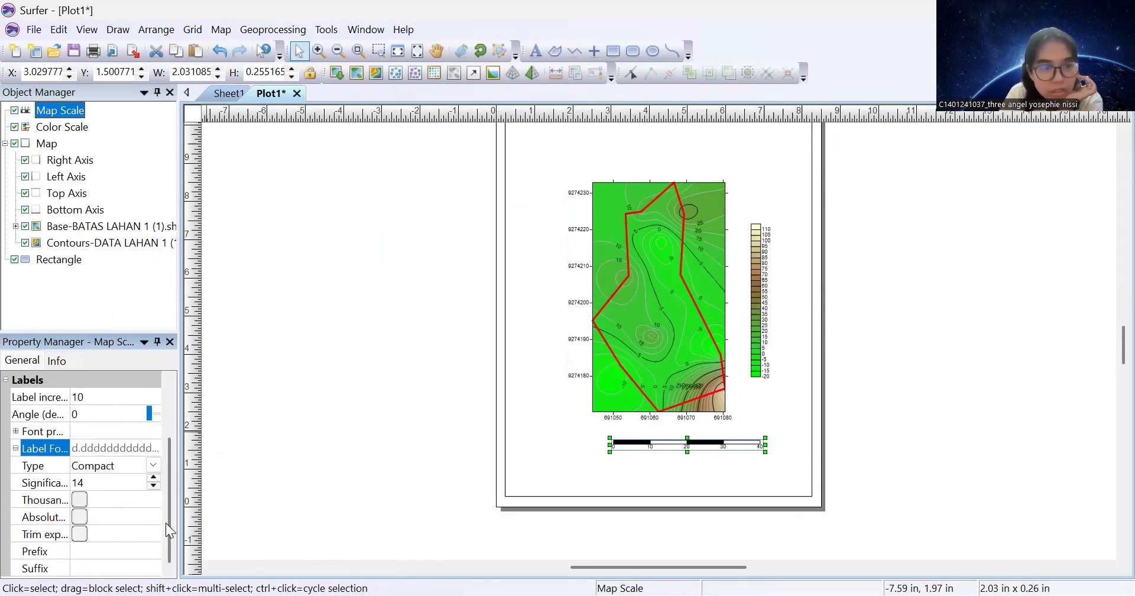
click(107, 568)
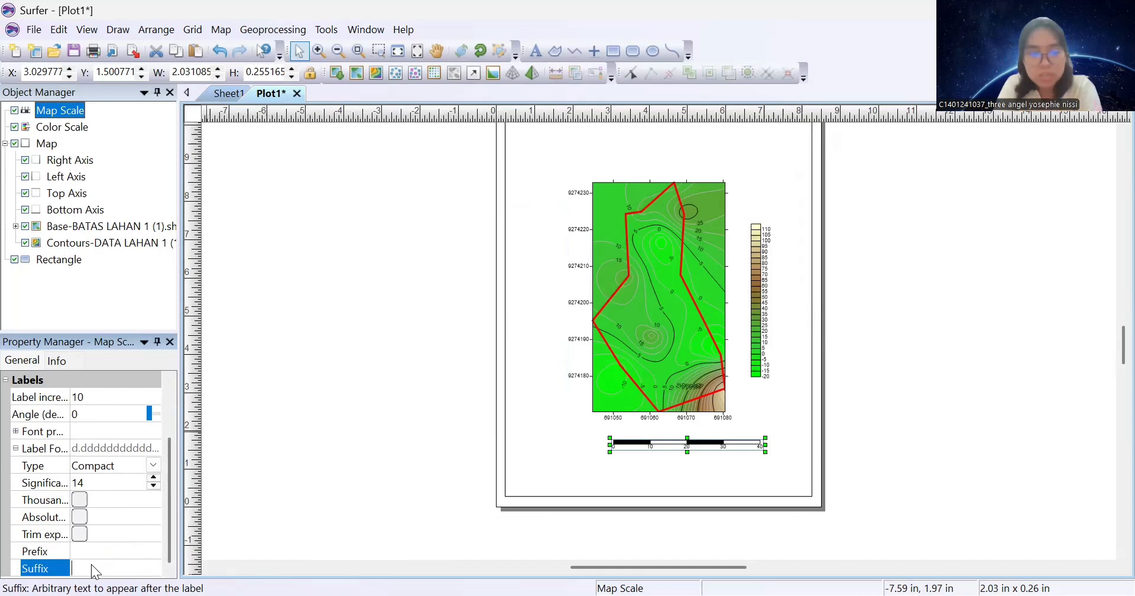
text(meter)
key(Return)
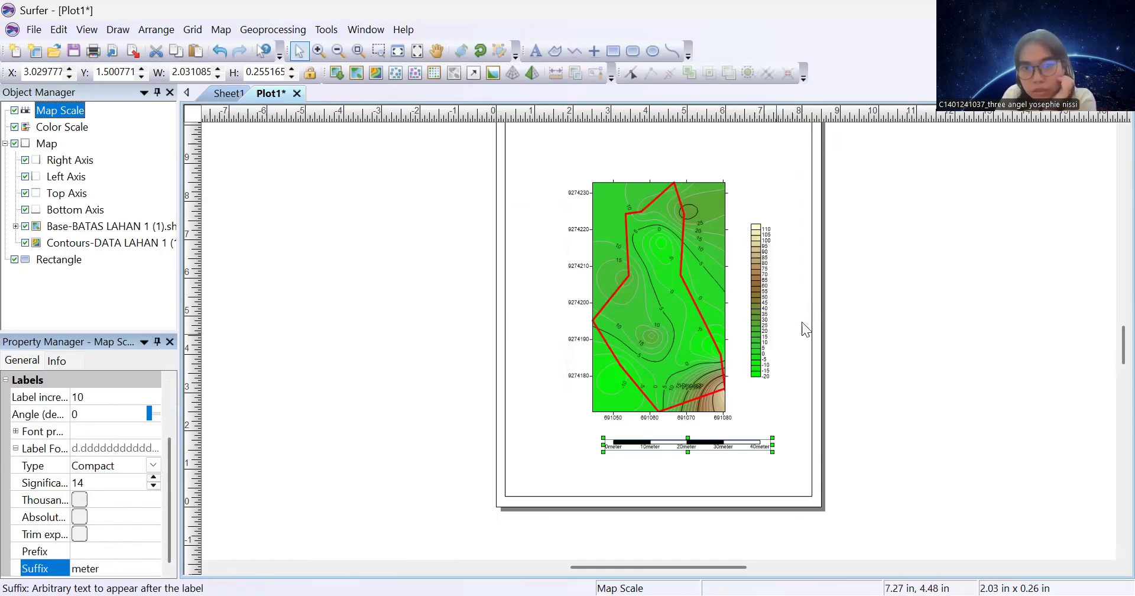
Title the colour scale 'Elevasi (cm)' in bold, centred 12 pt Times New Roman
click(761, 340)
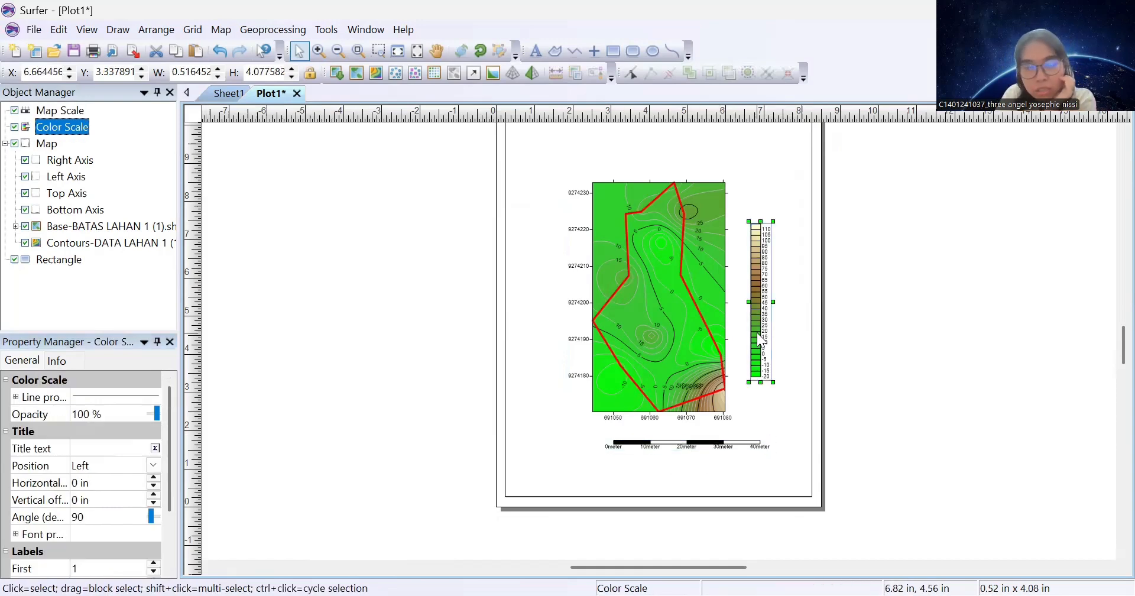
click(155, 449)
click(156, 448)
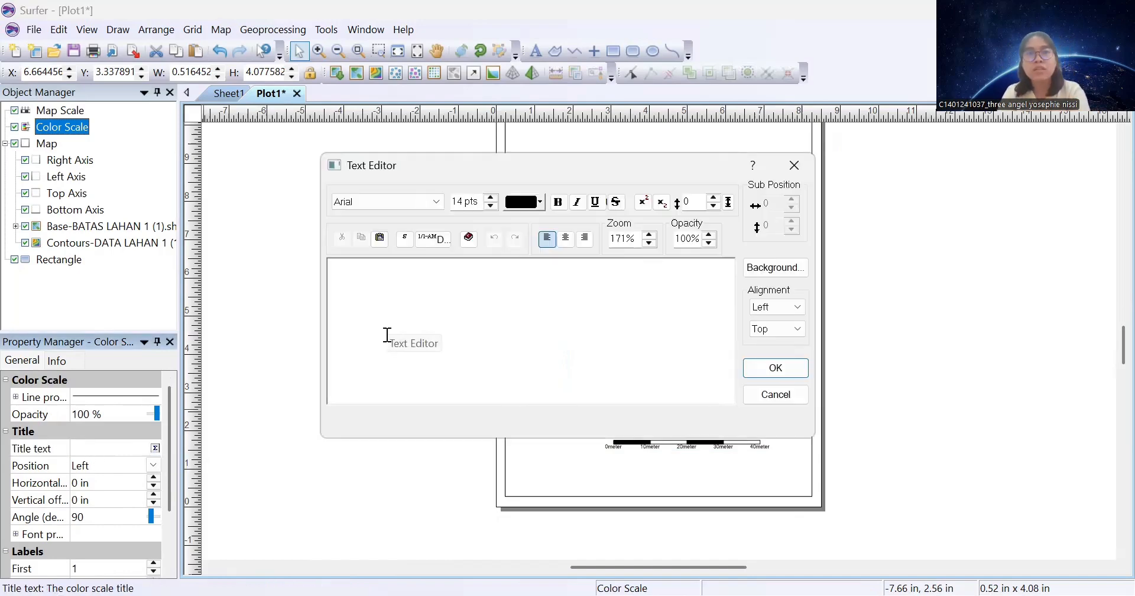
click(390, 201)
text(time)
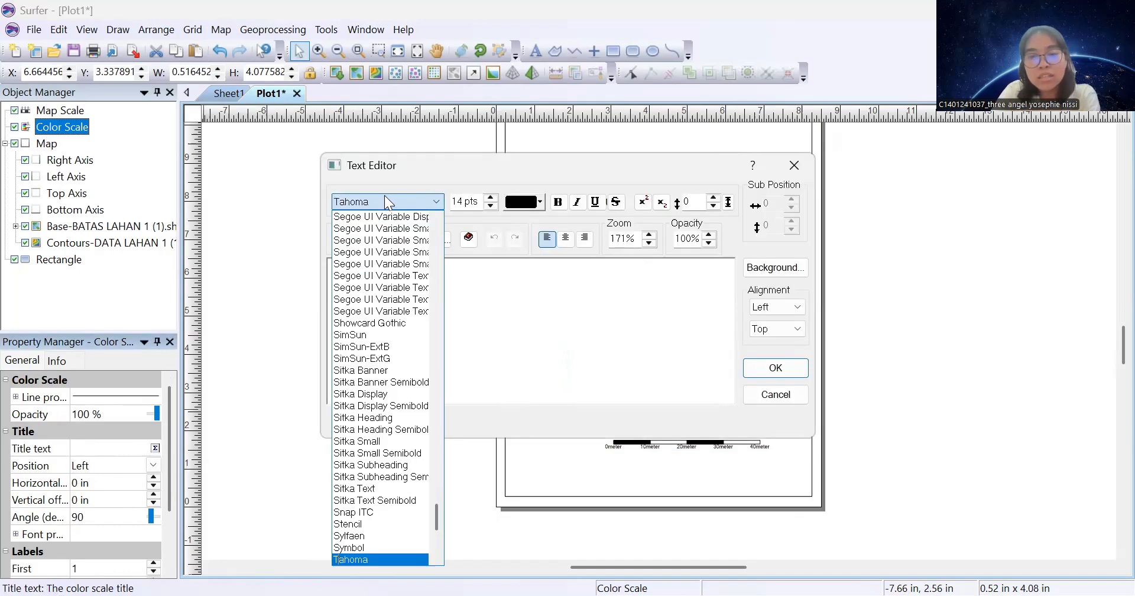
click(491, 199)
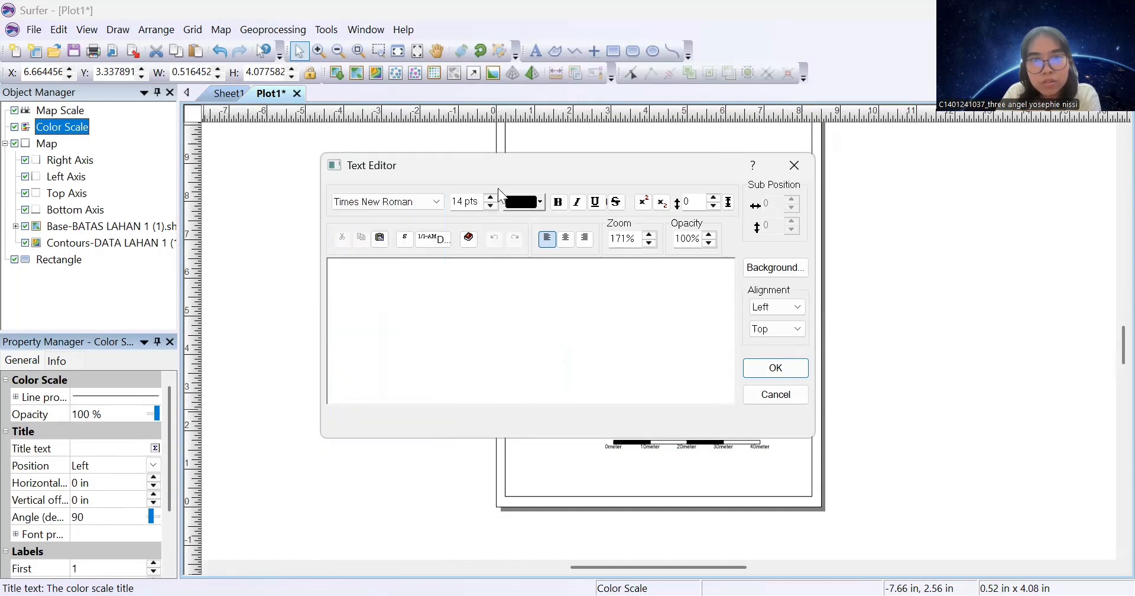
click(491, 199)
click(491, 198)
click(490, 199)
click(490, 198)
click(490, 205)
click(491, 206)
click(491, 206)
click(491, 206)
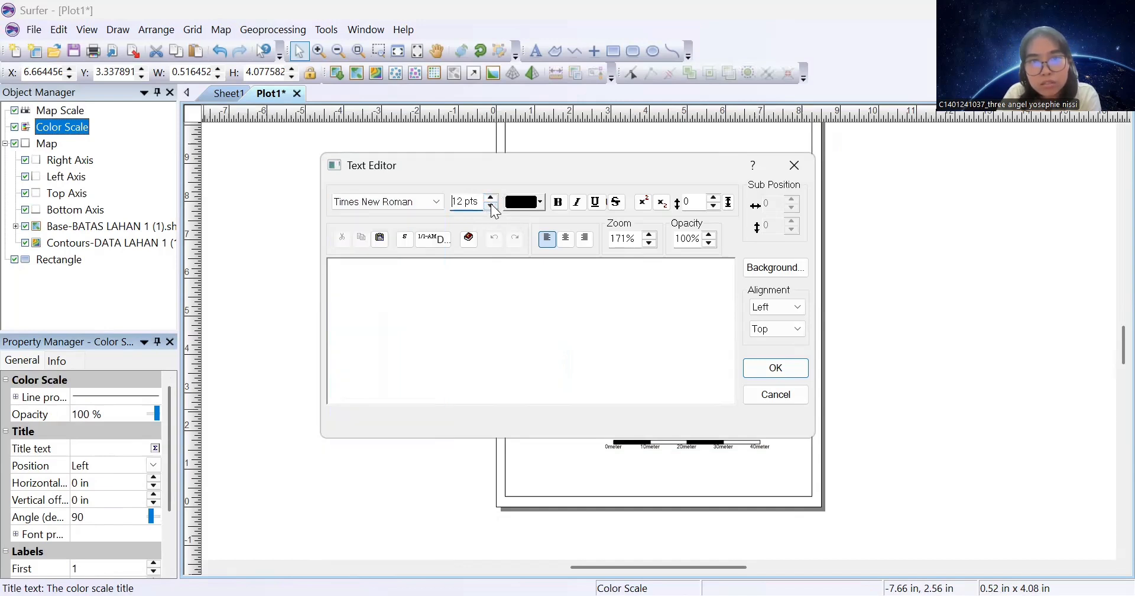
click(490, 206)
click(490, 205)
click(558, 203)
click(566, 239)
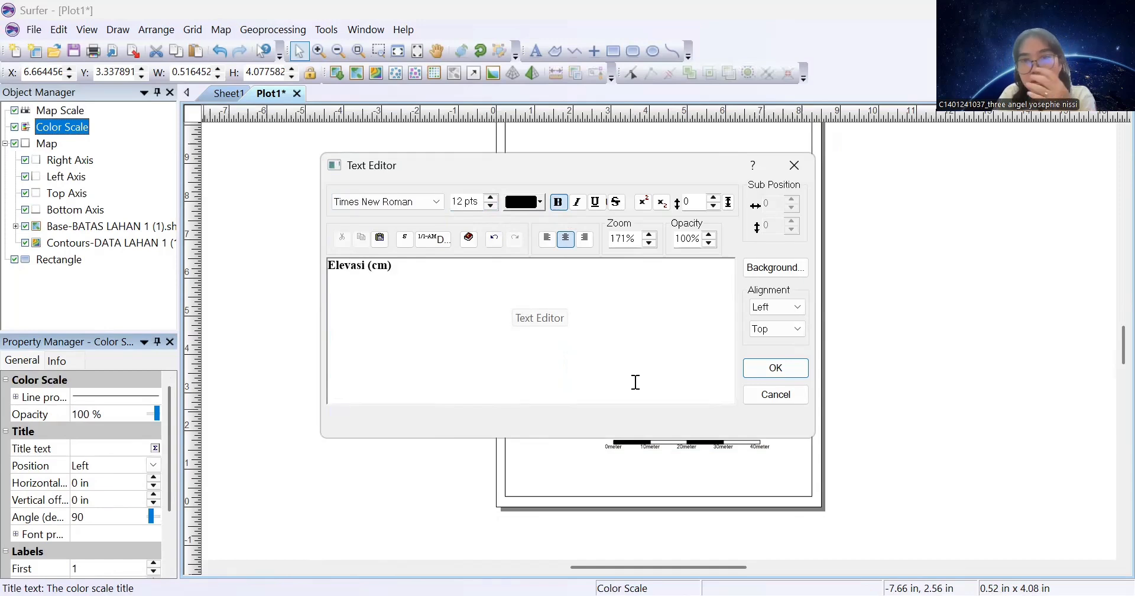
click(775, 371)
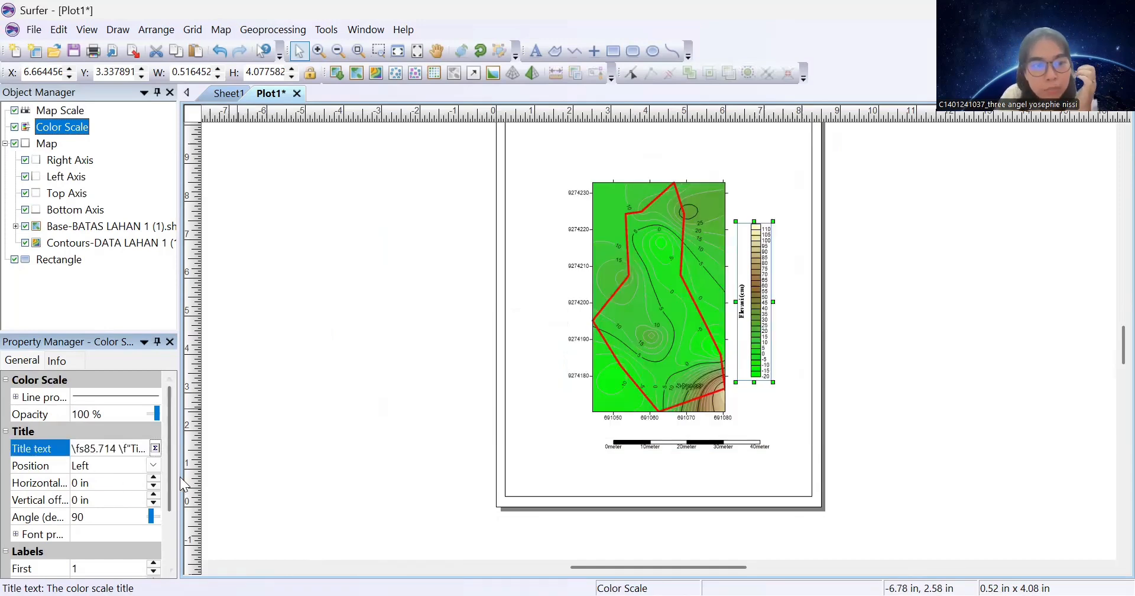
Set the colour scale title position to Top
click(154, 465)
click(86, 497)
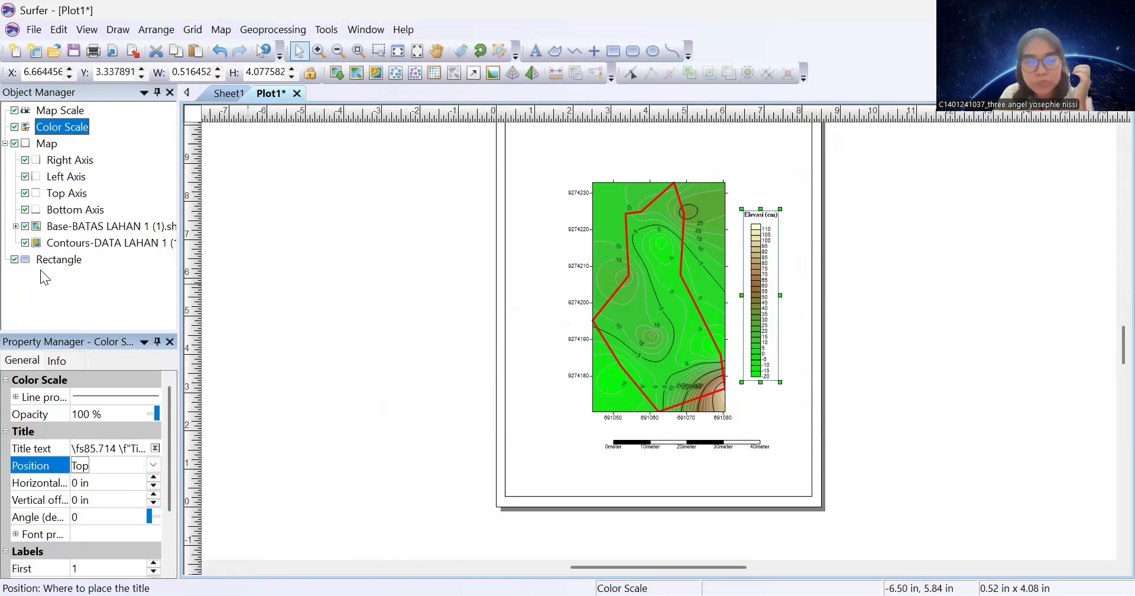
click(590, 49)
Place a point above the colour scale and enlarge it to about 0.94 in
click(750, 161)
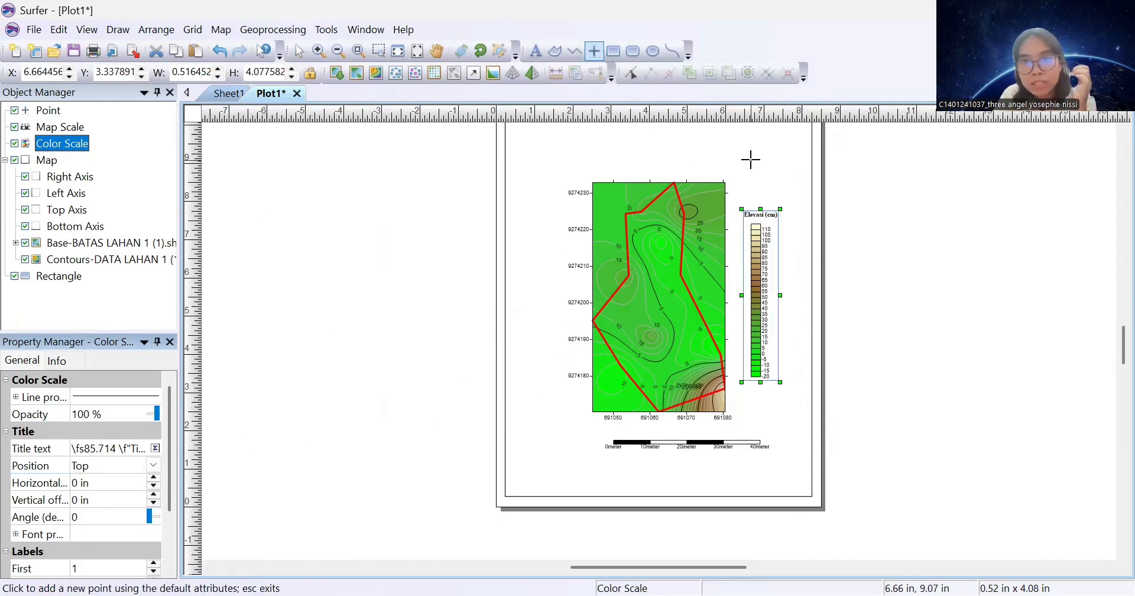
click(299, 50)
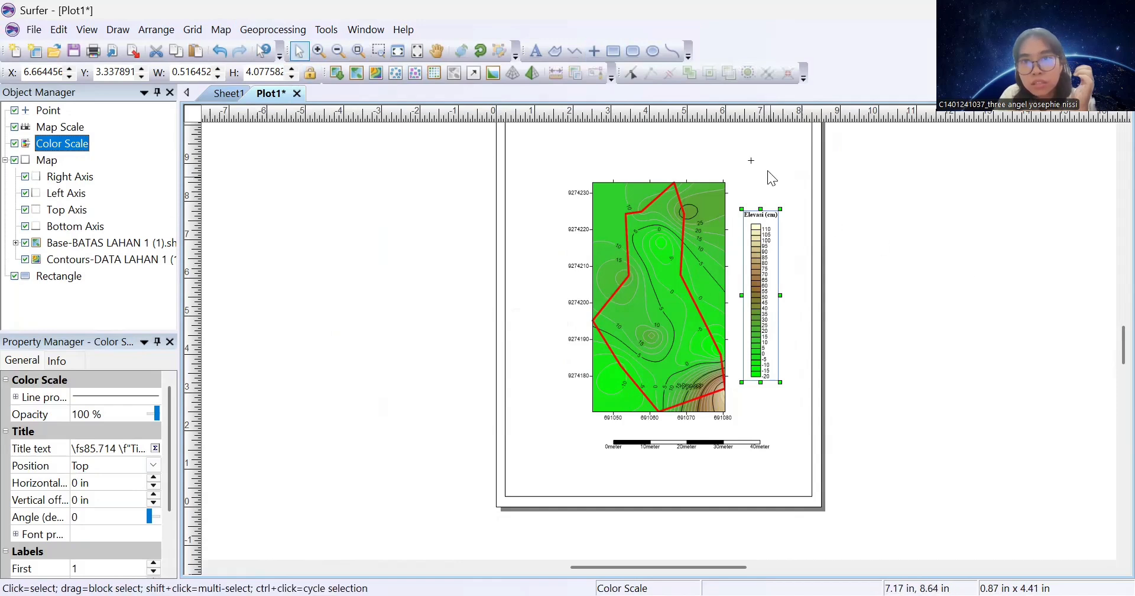
click(750, 154)
click(752, 158)
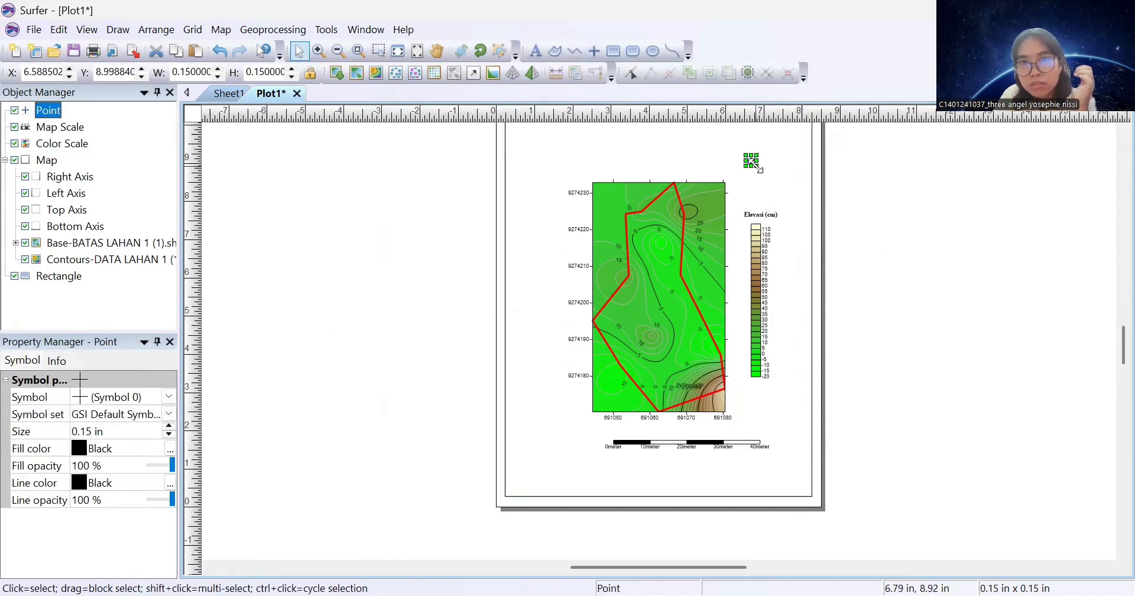
drag(755, 165, 788, 216)
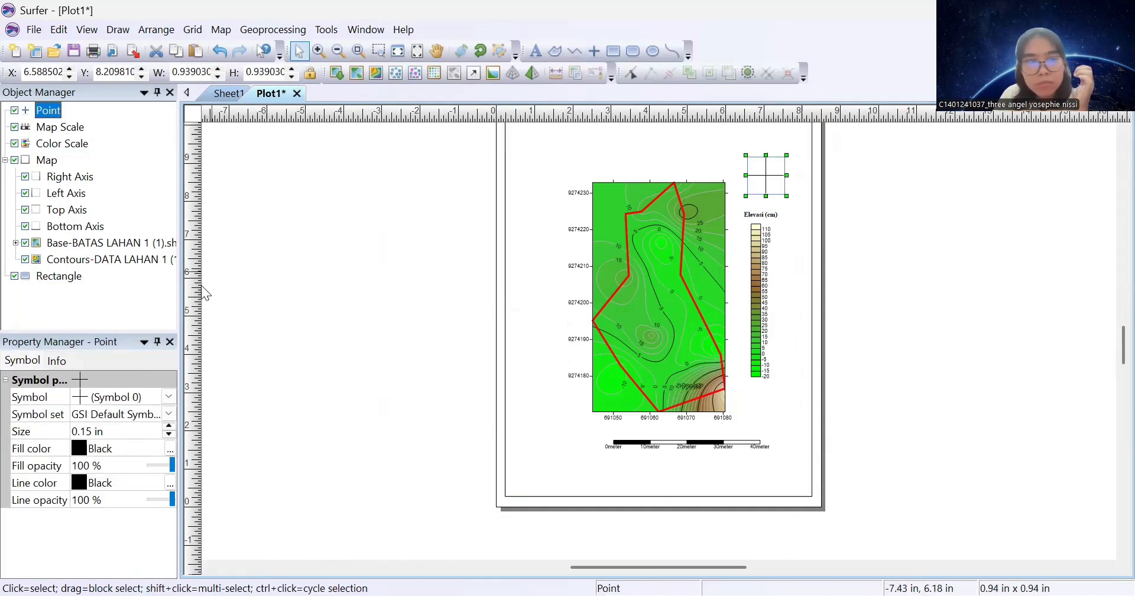
Change the point's symbol to Symbol 1 from the GSI North Arrows set
click(169, 414)
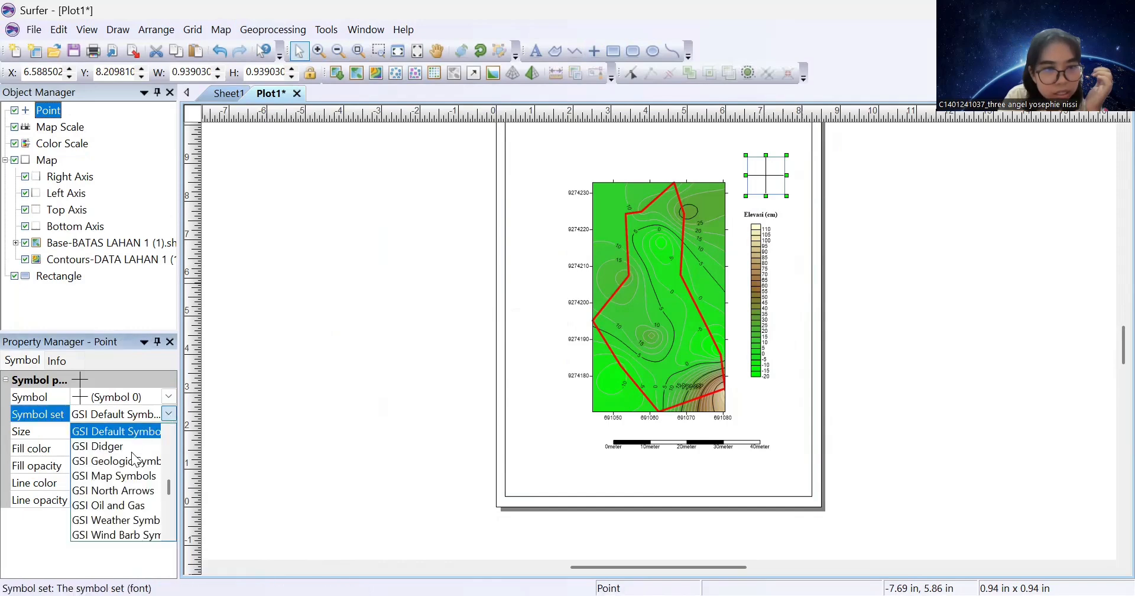
click(138, 492)
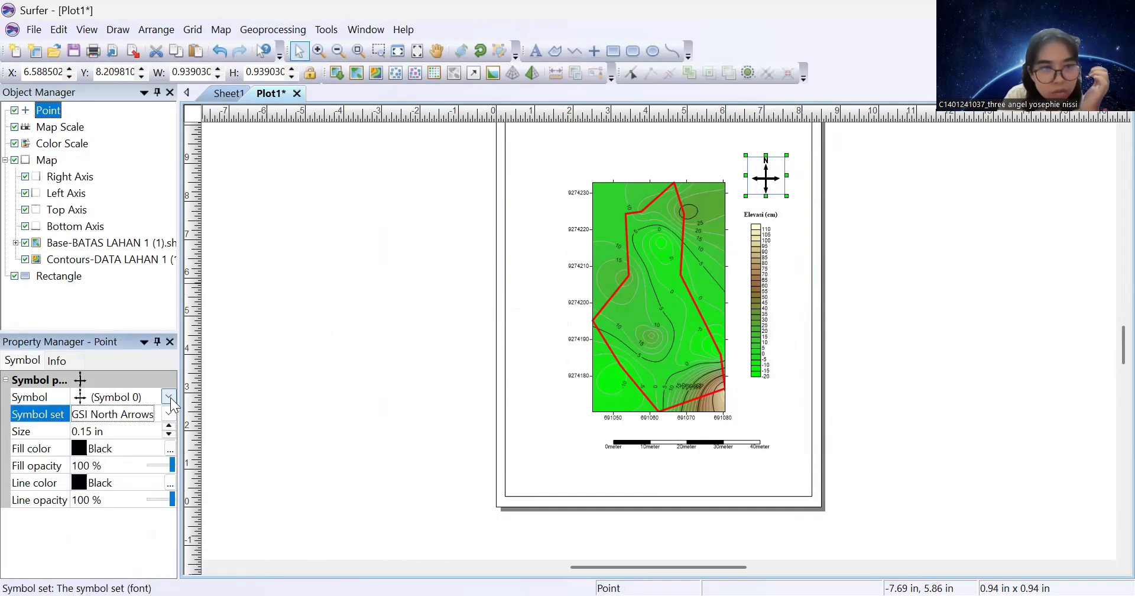
click(169, 397)
click(130, 394)
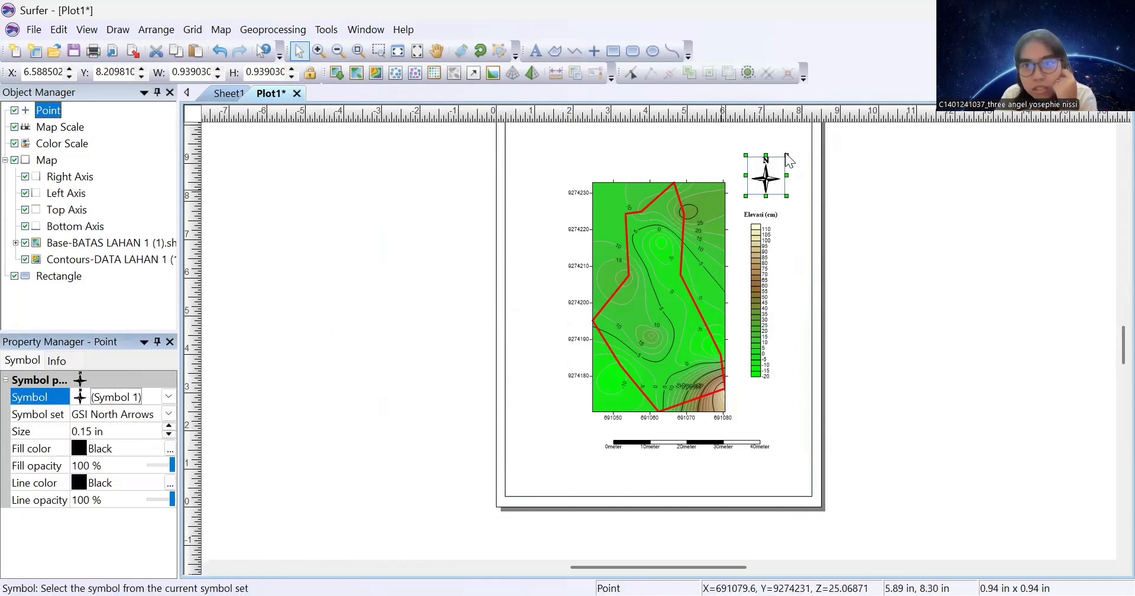
Move the scale bar left so it sits beneath the contour map
scroll(1109, 337, down, 2)
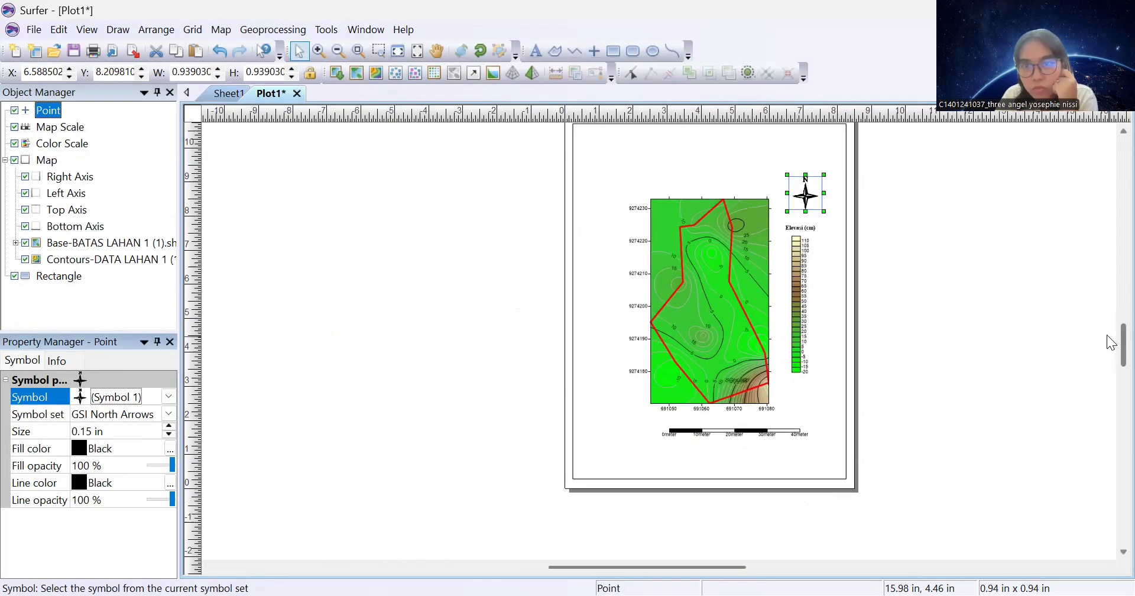
scroll(1109, 341, up, 5)
scroll(1110, 339, down, 4)
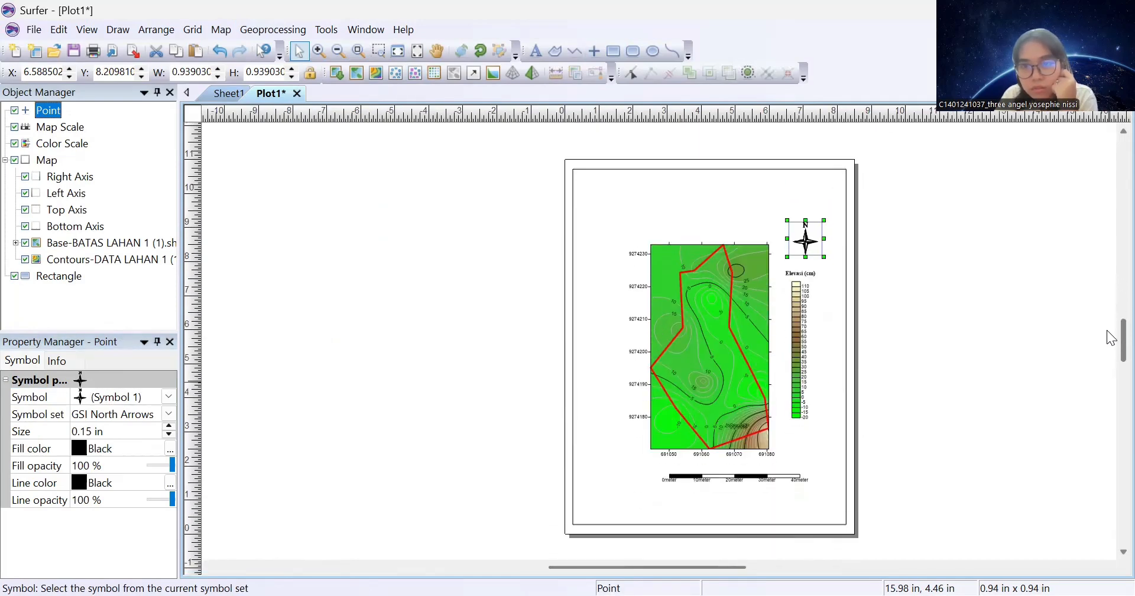
scroll(1110, 355, down, 4)
scroll(1110, 349, up, 5)
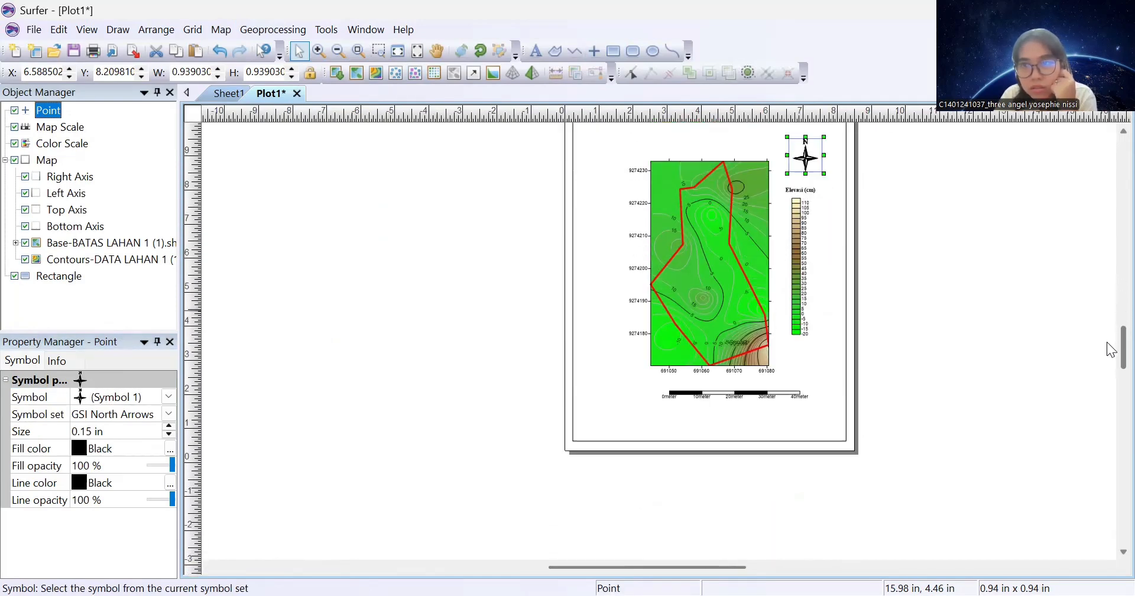
click(400, 265)
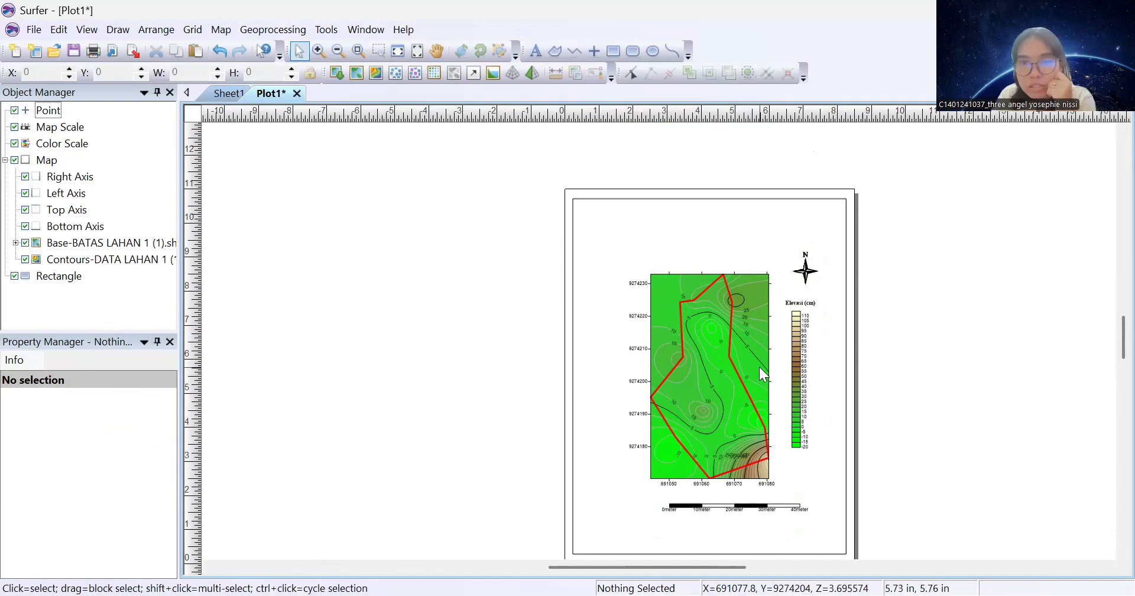
scroll(759, 367, up, 1)
scroll(762, 364, up, 1)
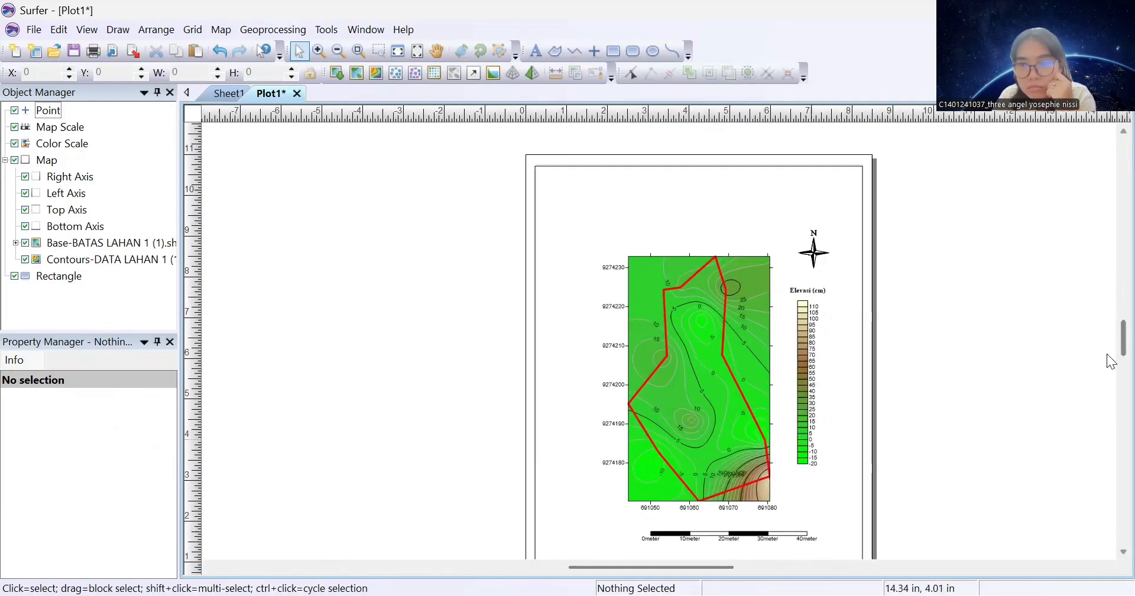
scroll(1110, 357, down, 2)
click(705, 445)
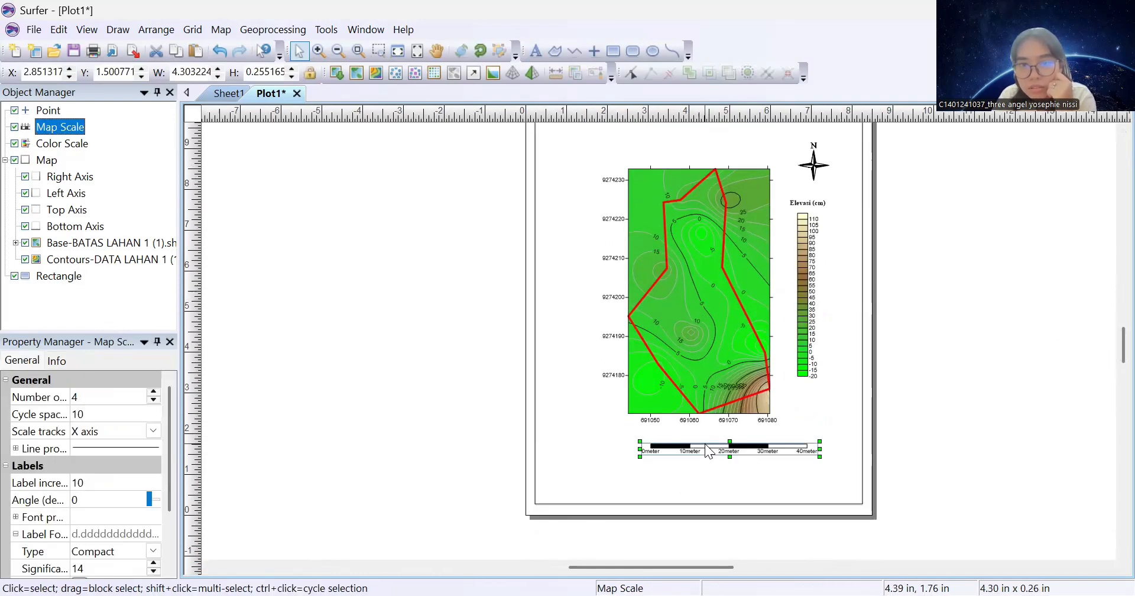
drag(678, 445, 646, 440)
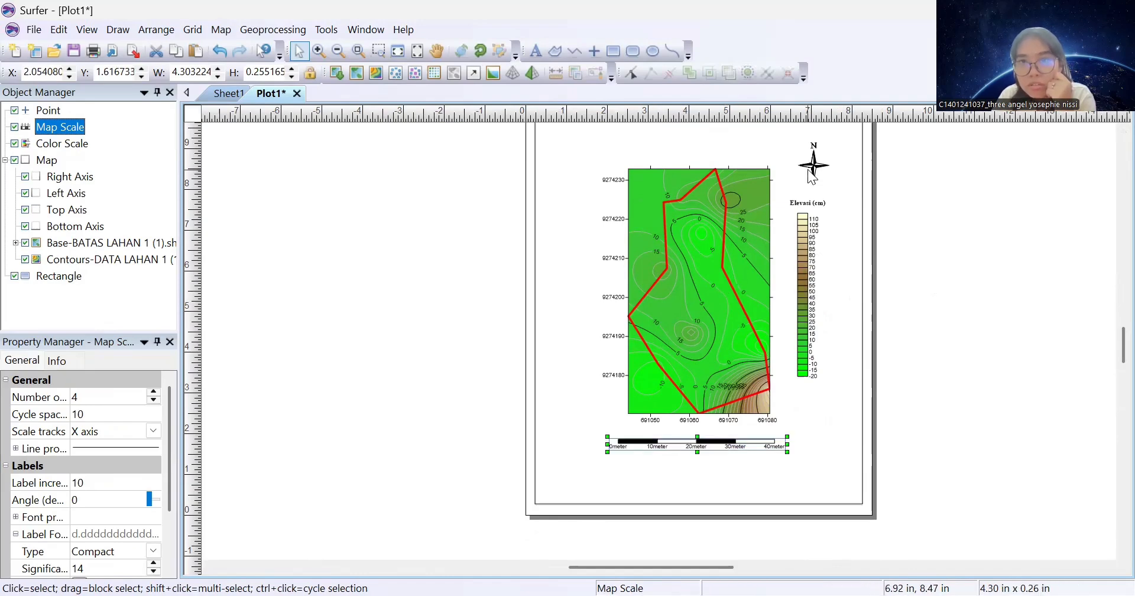
Nudge the north arrow slightly to the left
drag(805, 169, 797, 170)
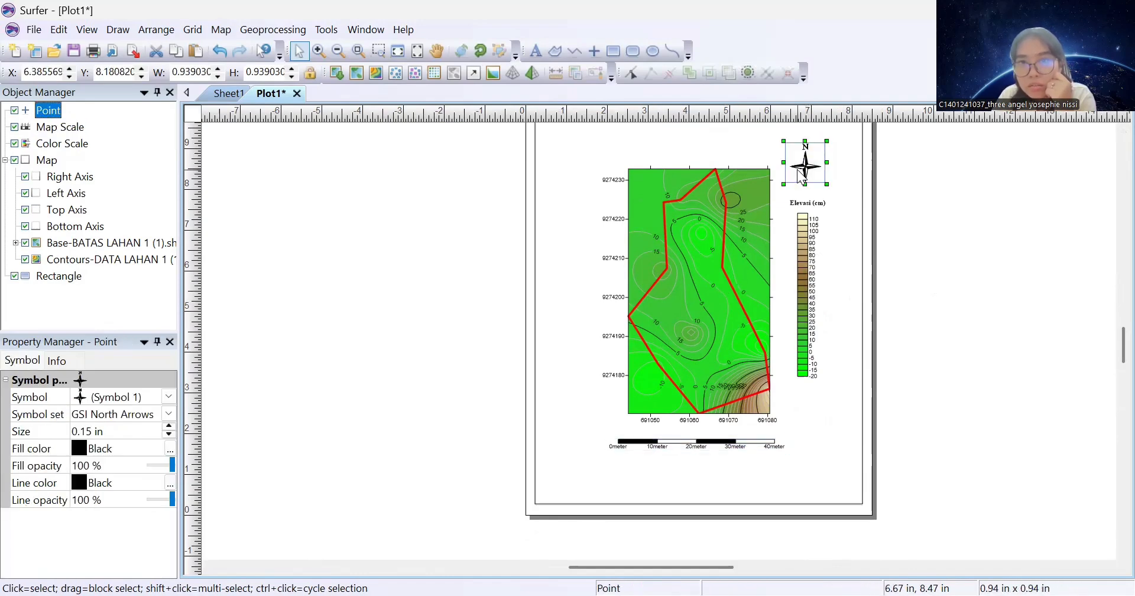
scroll(1110, 353, up, 1)
scroll(1110, 354, up, 4)
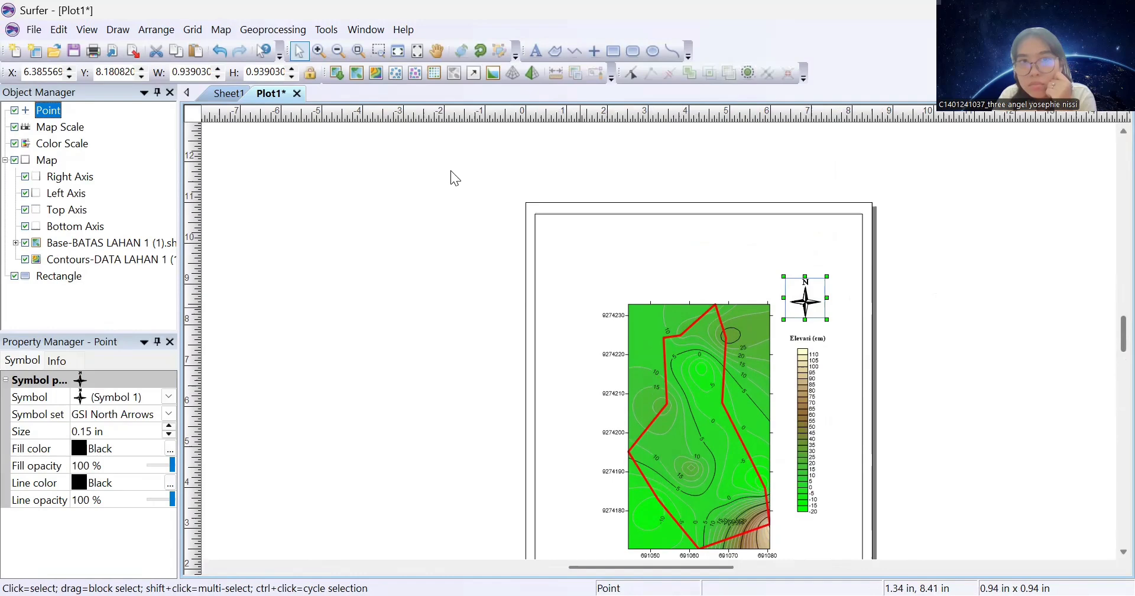
Add the text 'PETA KONTUR 2D LAHAN 1 LEUWIKOPO' in bold, centred 30 pt Times New Roman
click(535, 51)
click(638, 266)
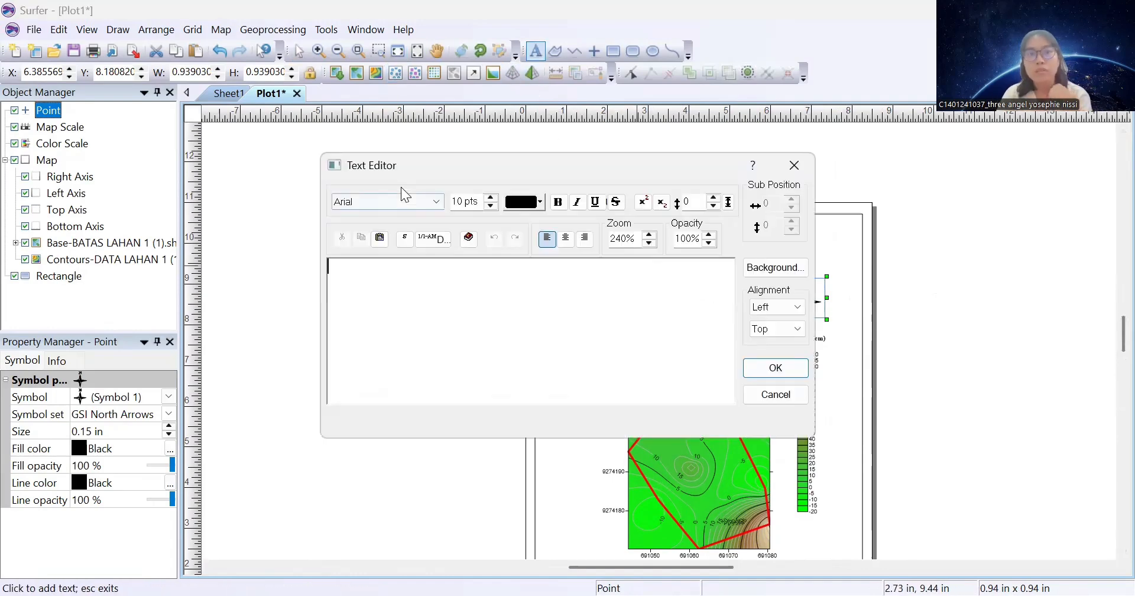
click(405, 202)
key(i)
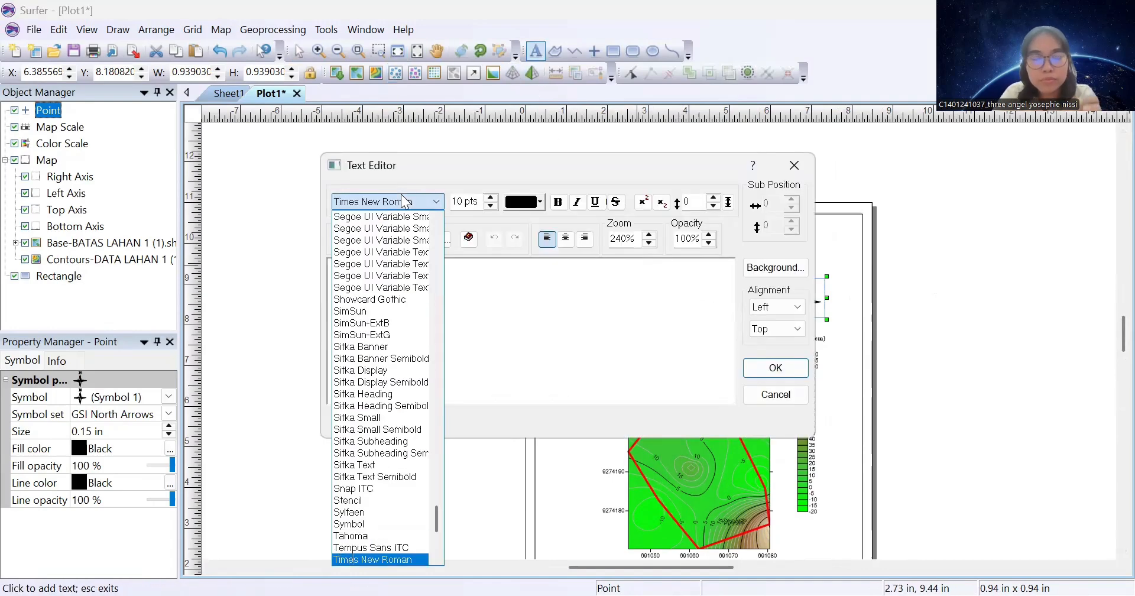
click(459, 205)
click(491, 198)
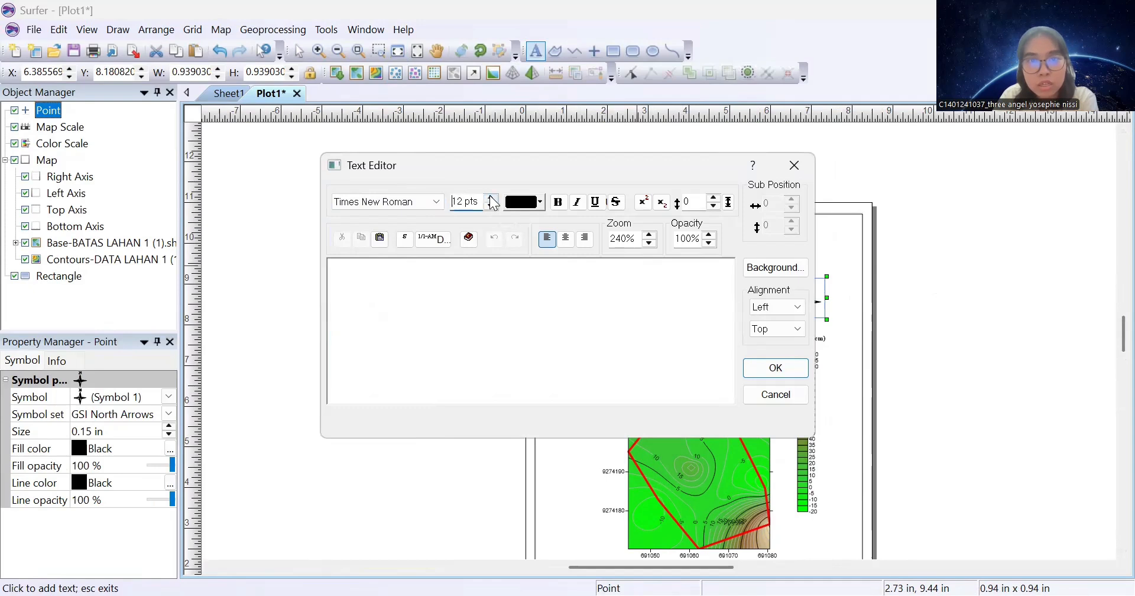
click(491, 198)
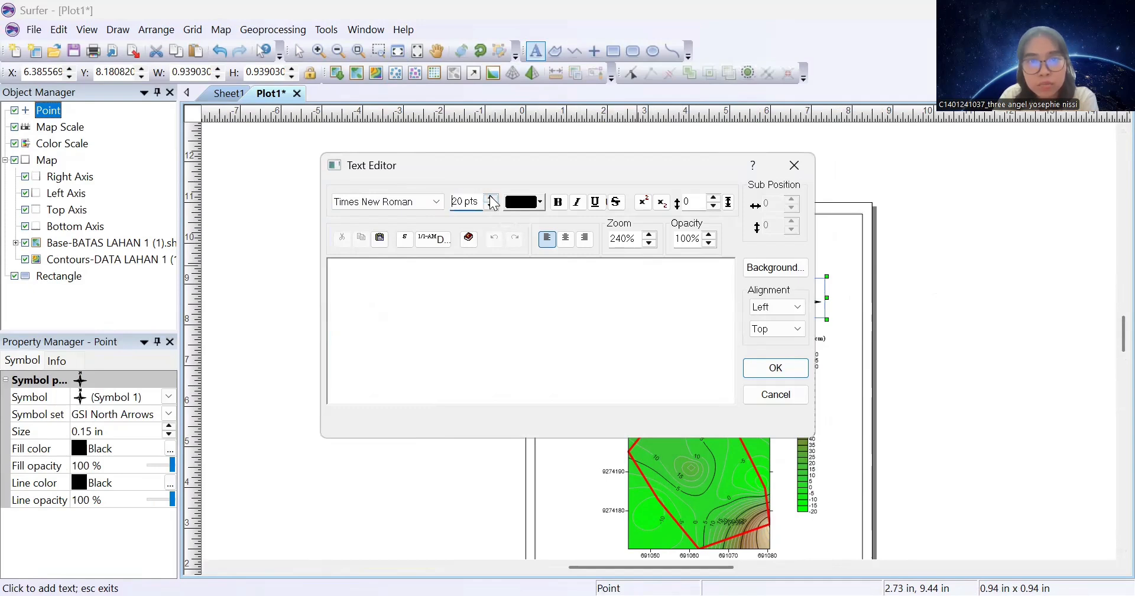
click(558, 202)
click(565, 237)
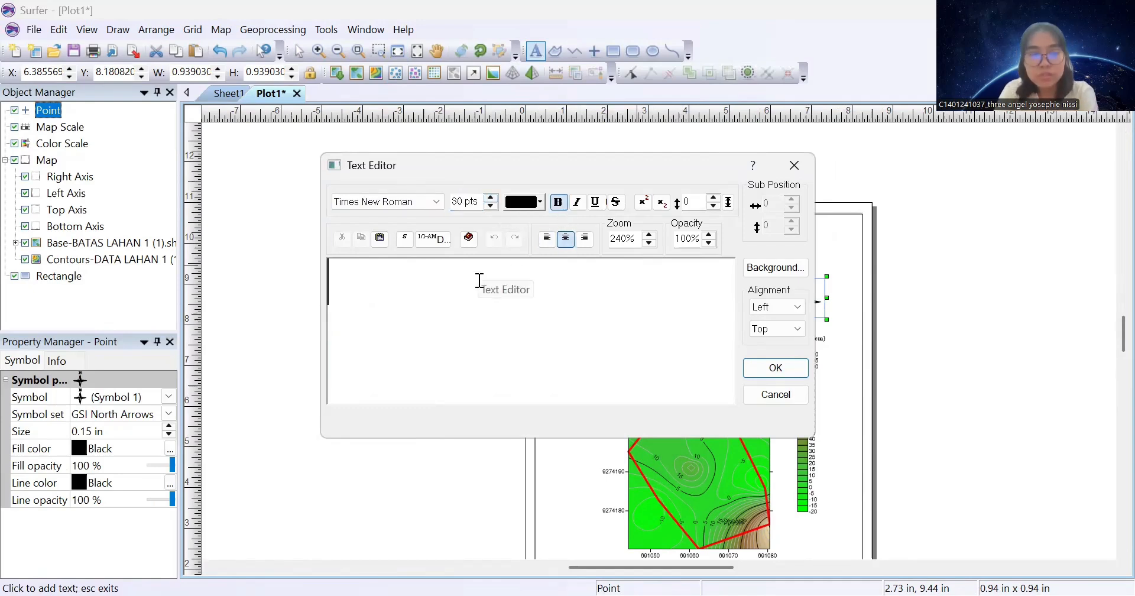
text(PETA KONTUR)
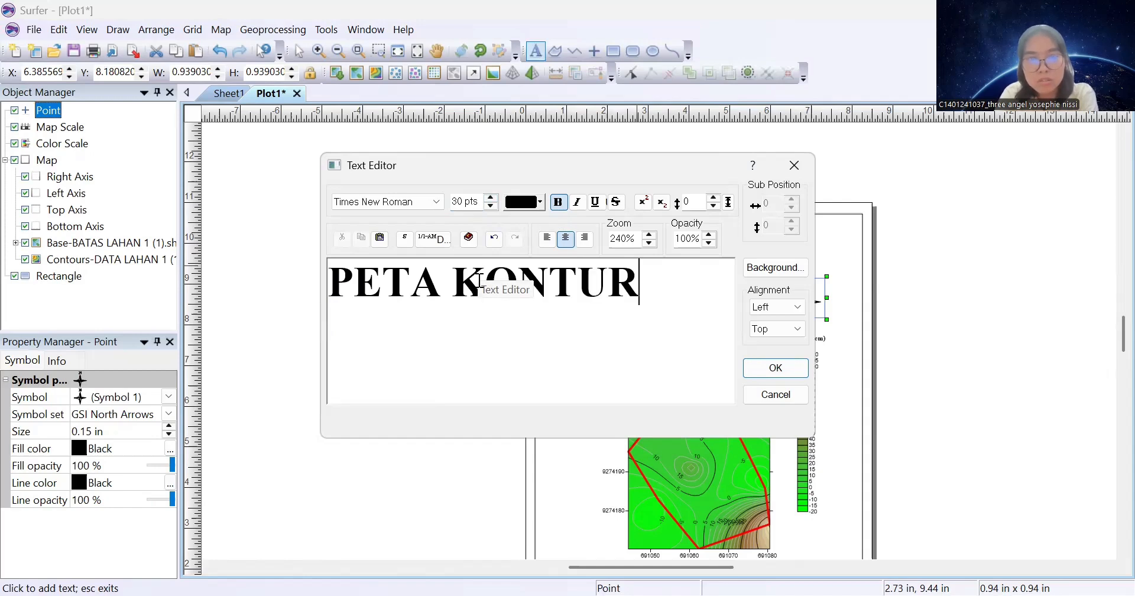
text( 2D LAHAN 1 )
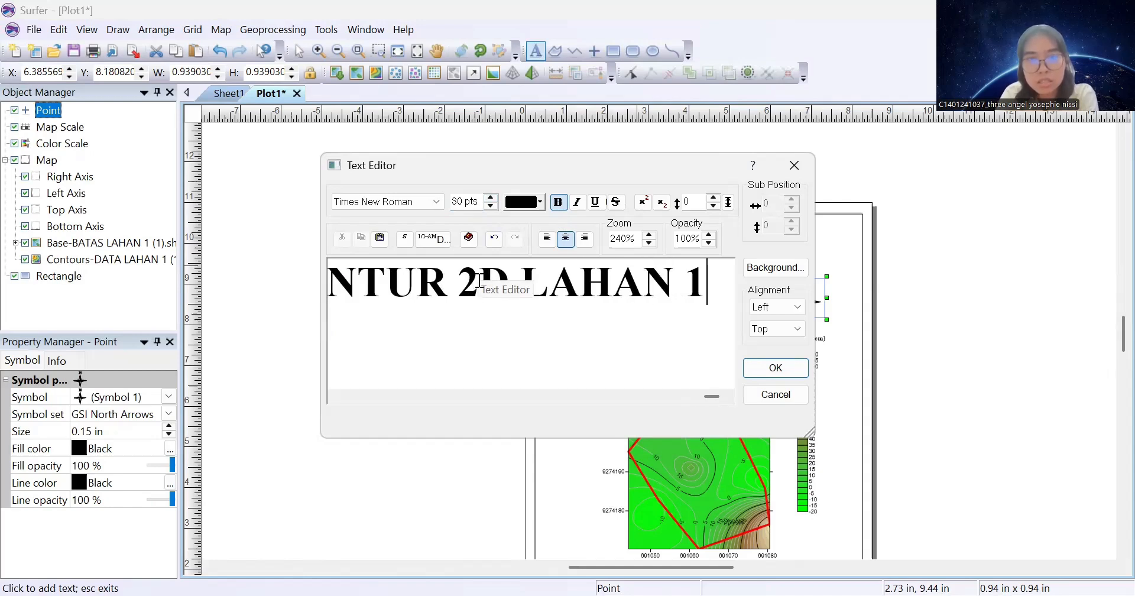
text(LEUWIKOPO)
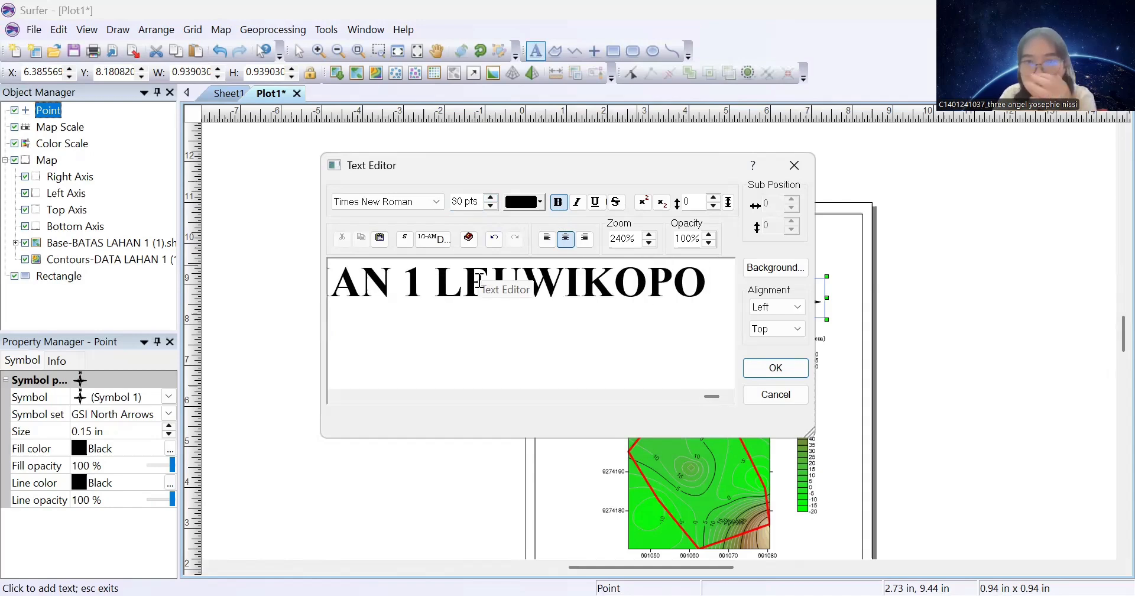
click(776, 367)
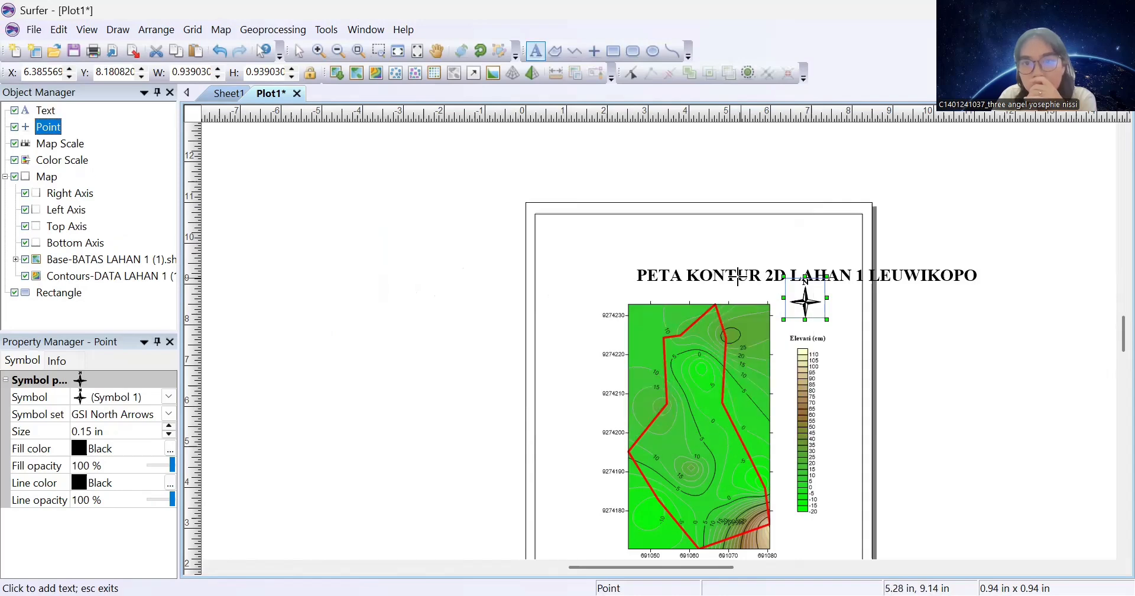
Move the title to the top of the page and narrow it to fit inside the frame
click(735, 274)
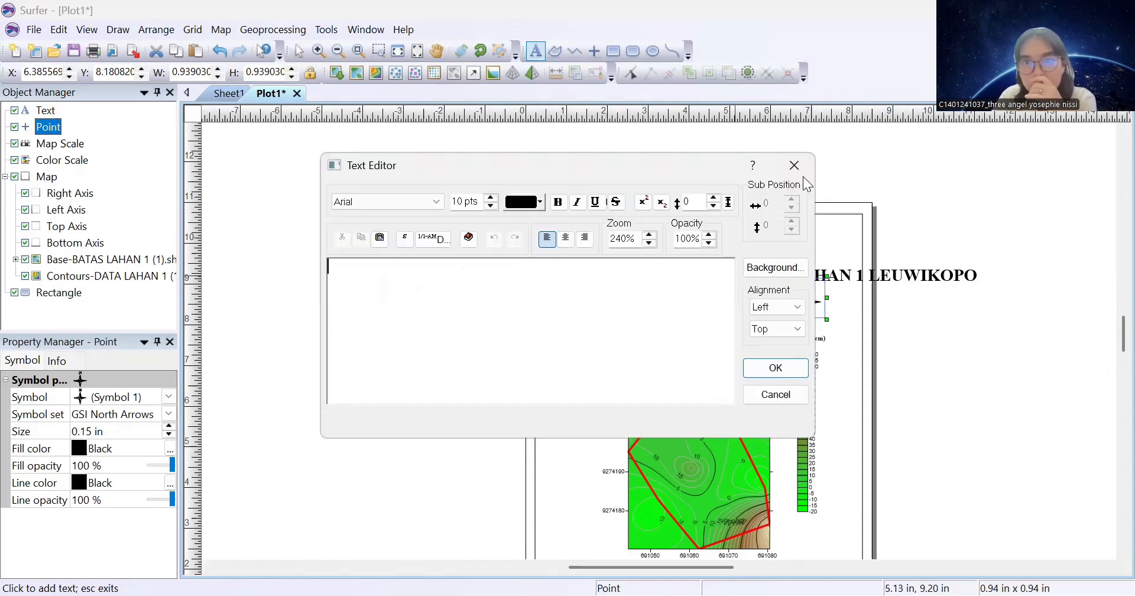
key(Escape)
click(298, 51)
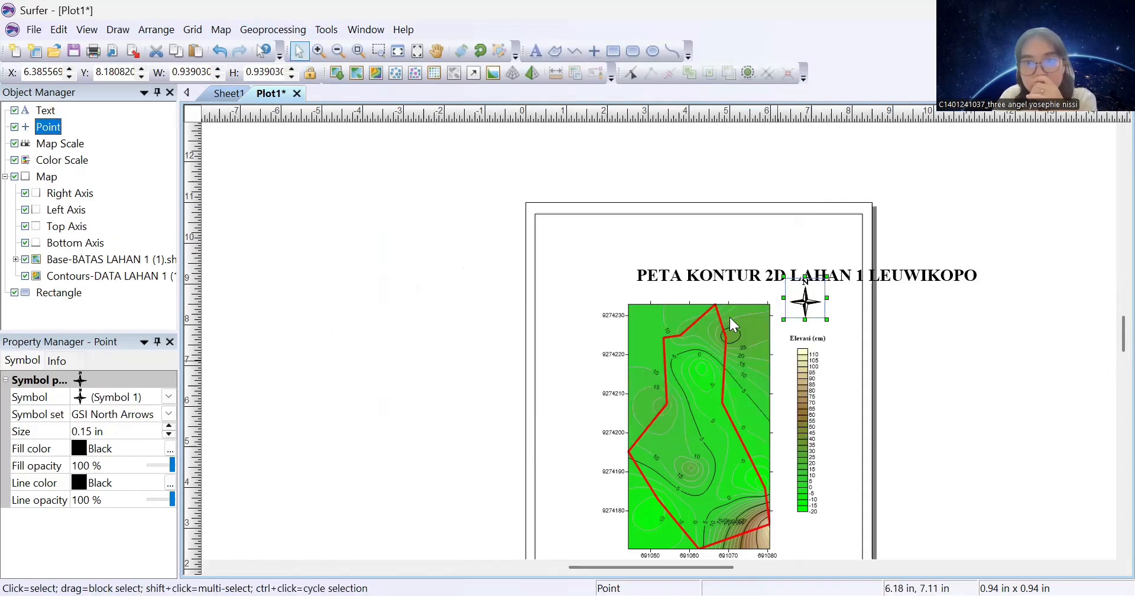
click(710, 282)
drag(710, 281, 612, 238)
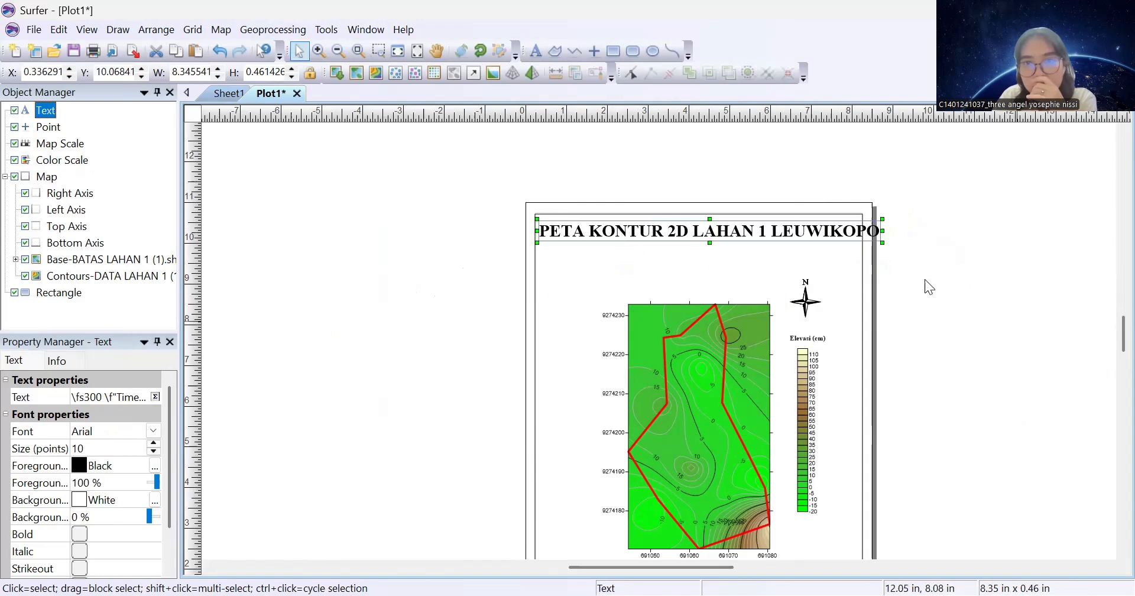
drag(883, 242, 867, 241)
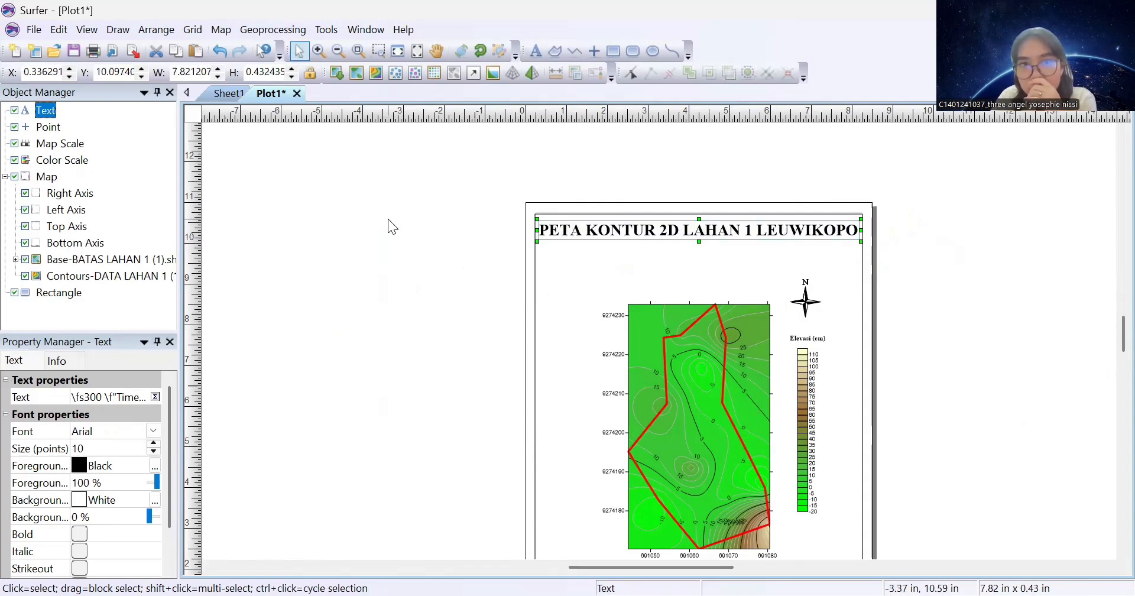
click(613, 148)
Start a new text block set to 20 pt Times New Roman, left-aligned
click(535, 51)
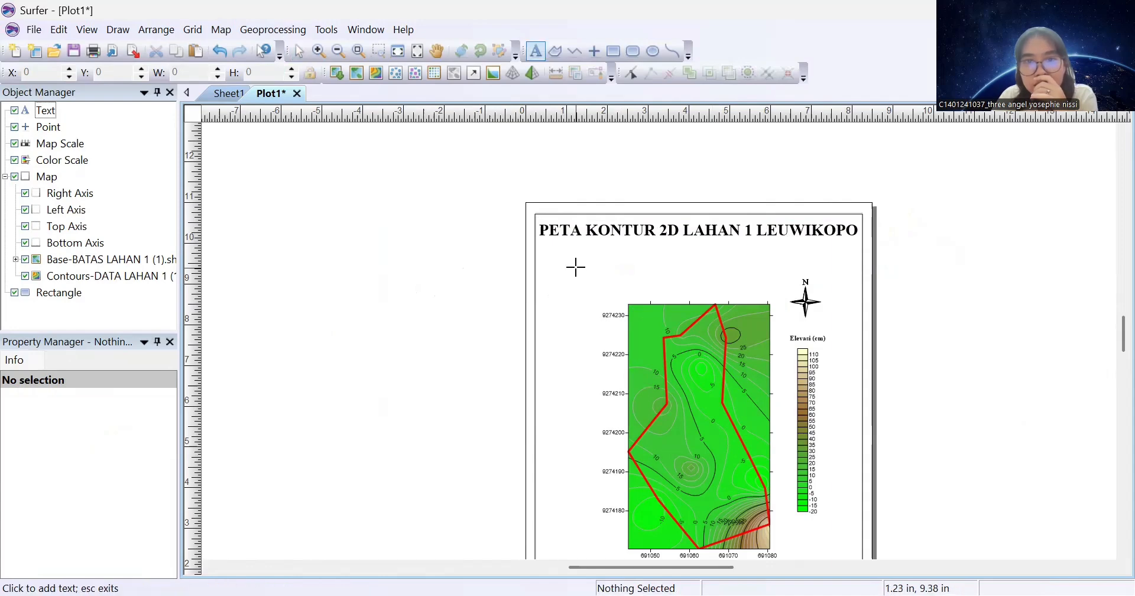
click(562, 264)
click(405, 201)
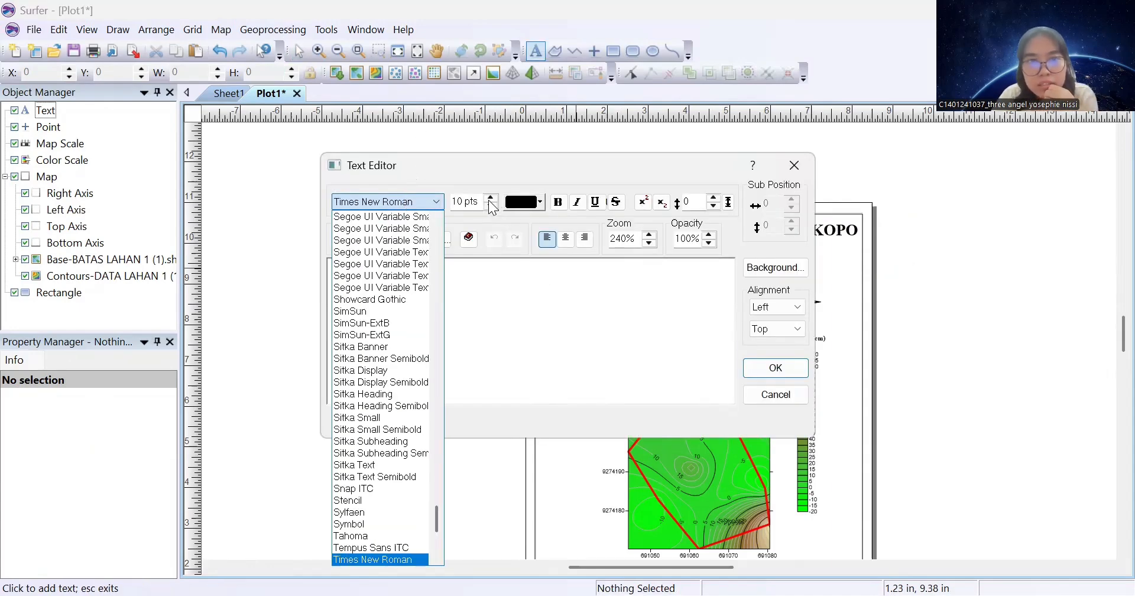
click(489, 201)
click(493, 197)
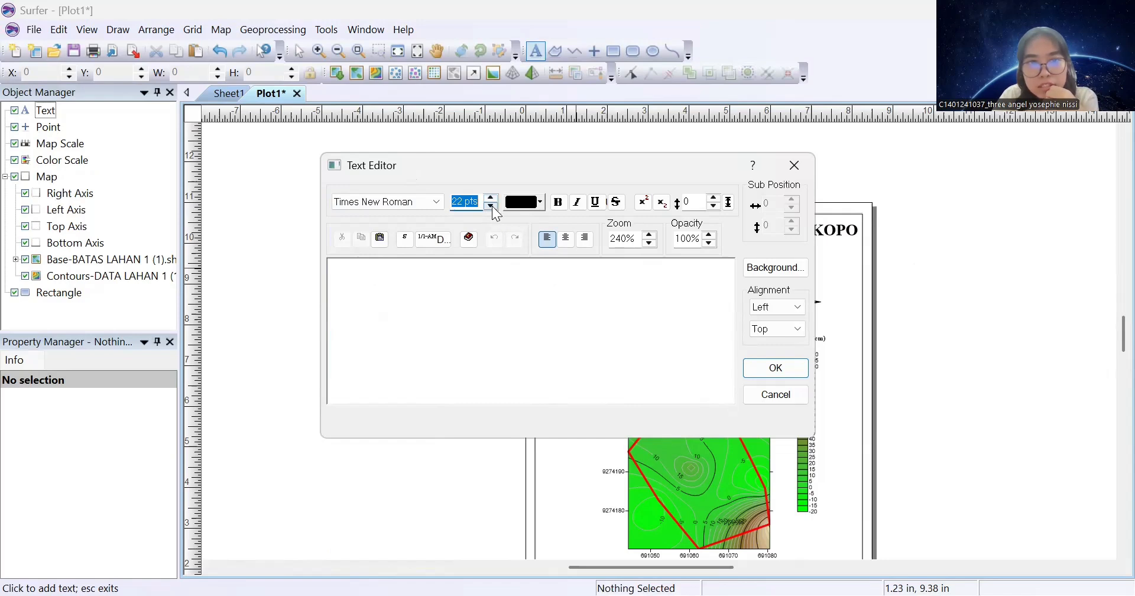
click(492, 205)
click(567, 239)
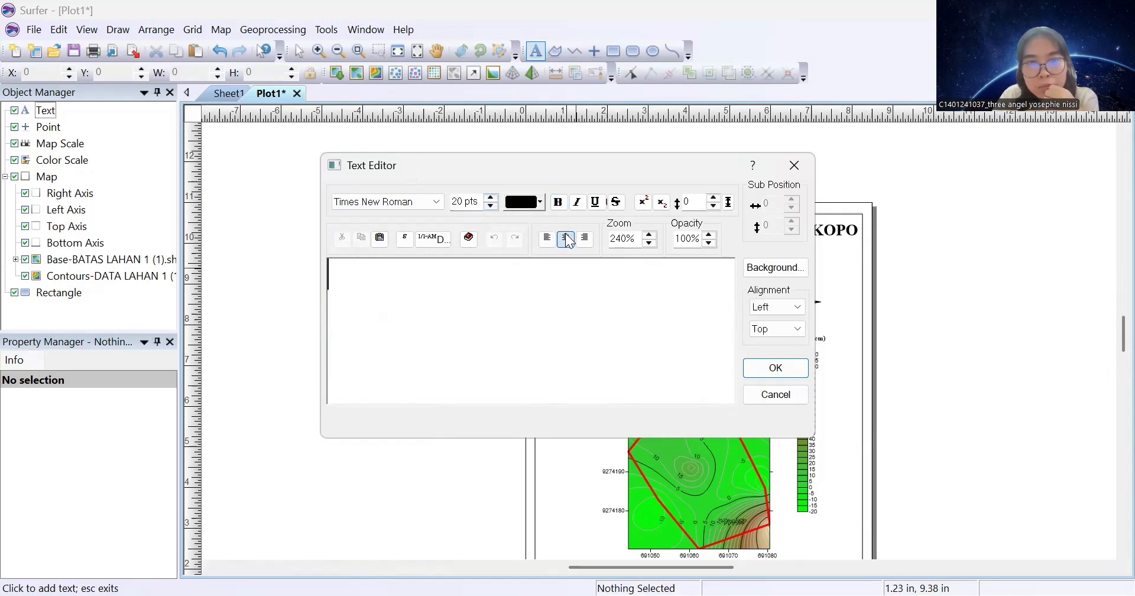
click(547, 238)
Enter the author's name, student ID, 'PARALEL 2' and 'JUMAT, 1 MEI 2026', then move it under the title
text(THRE)
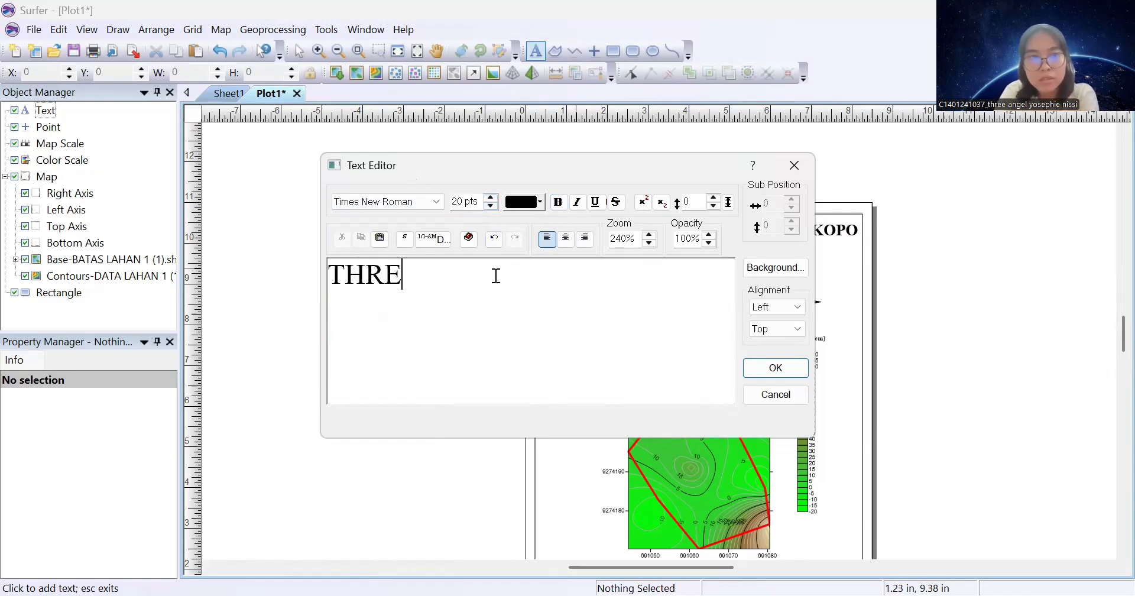
text(E ANGEL )
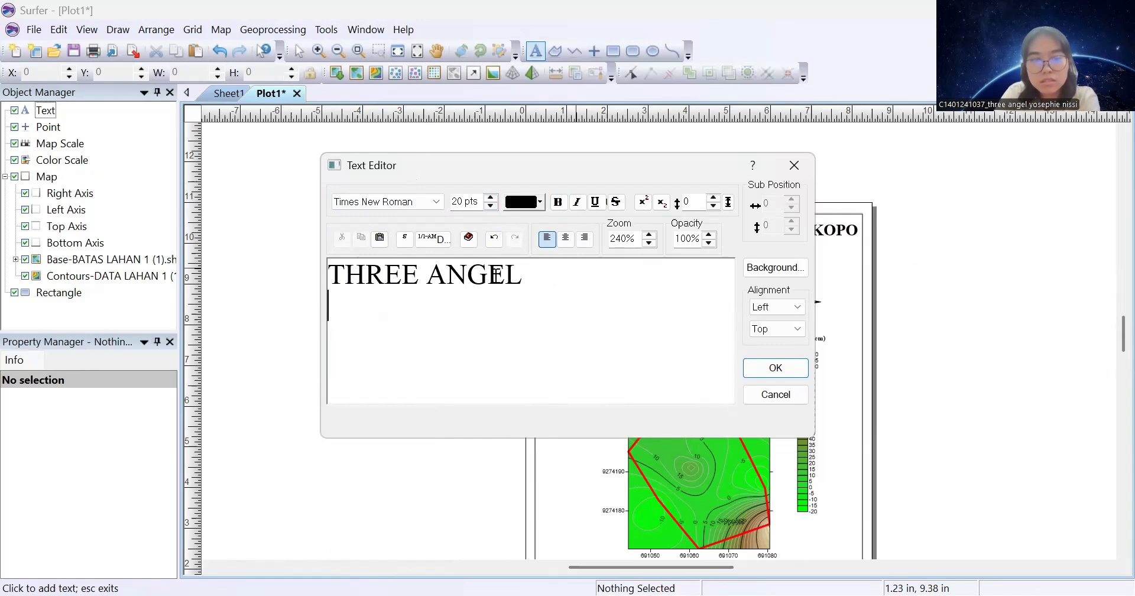
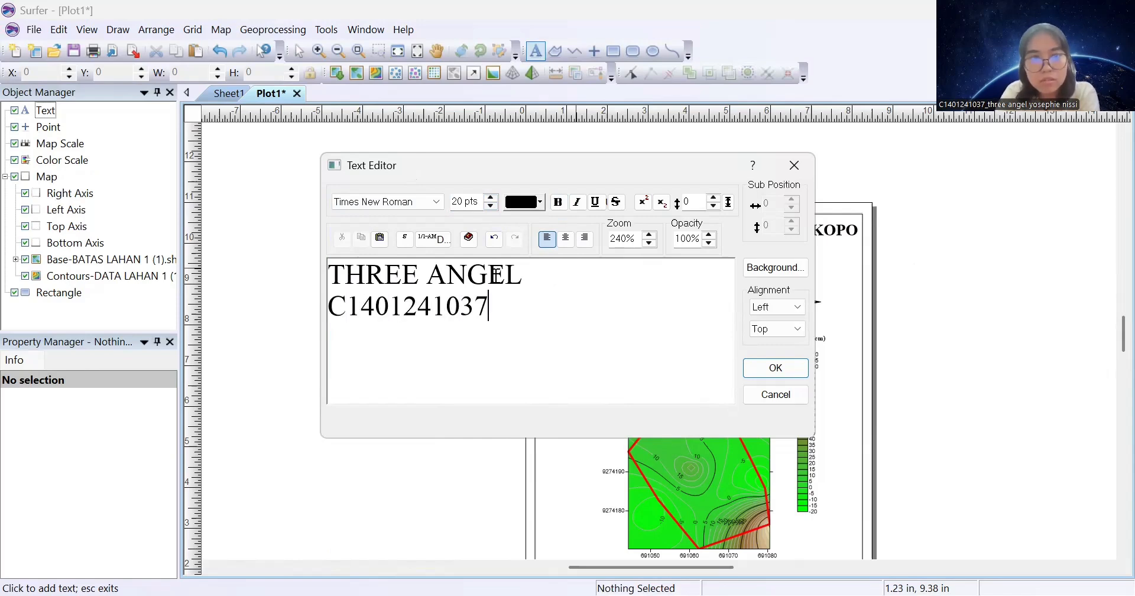
text(PARALEL)
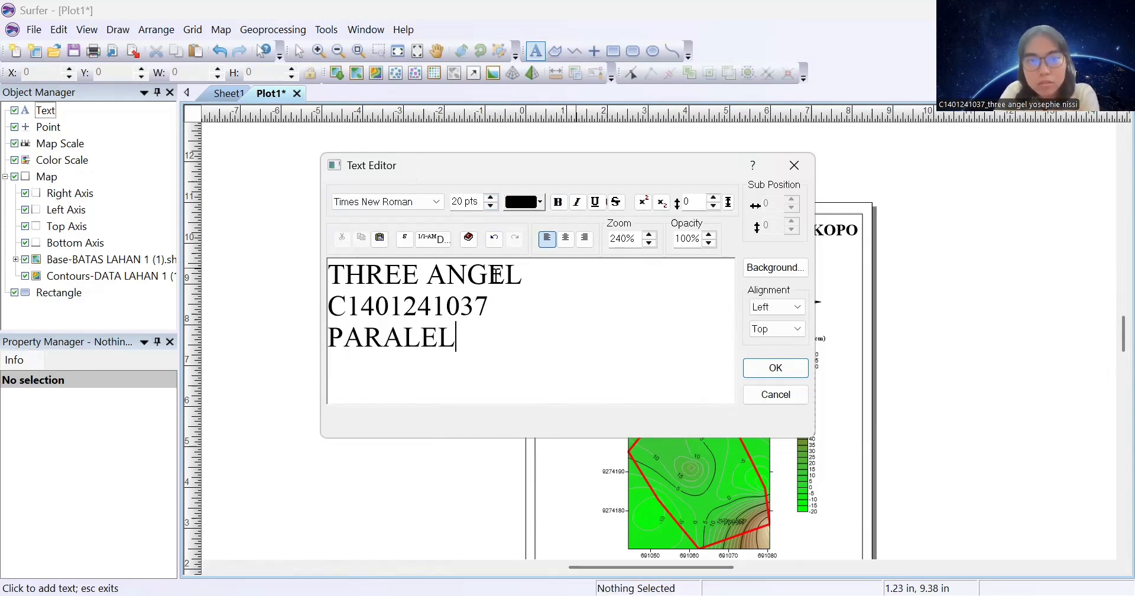
text( 2)
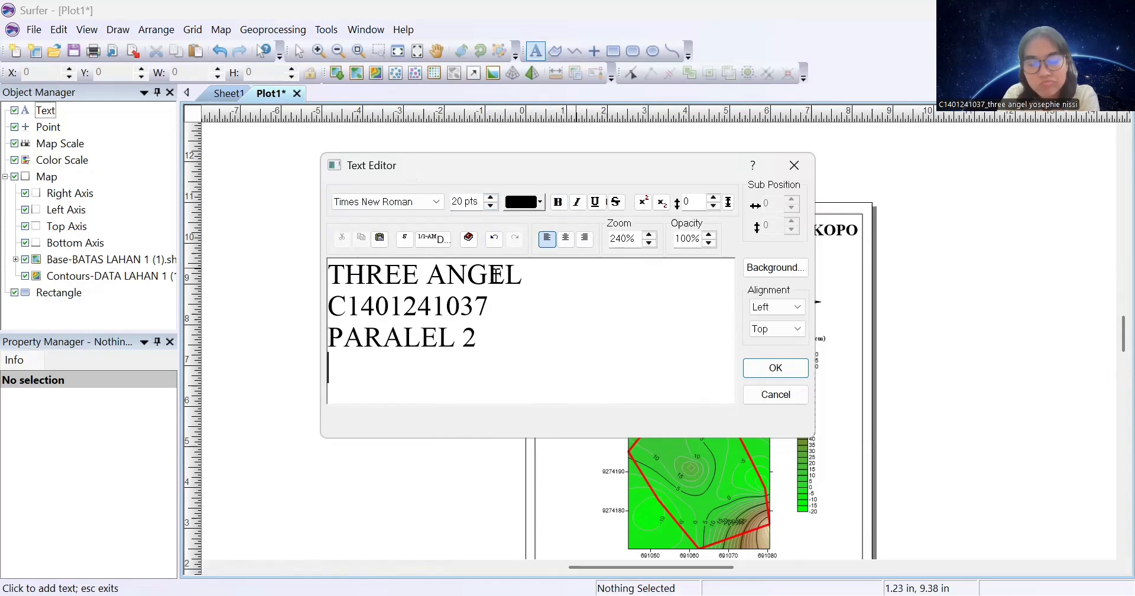
key(Return)
text(JUMAT, 1 ME)
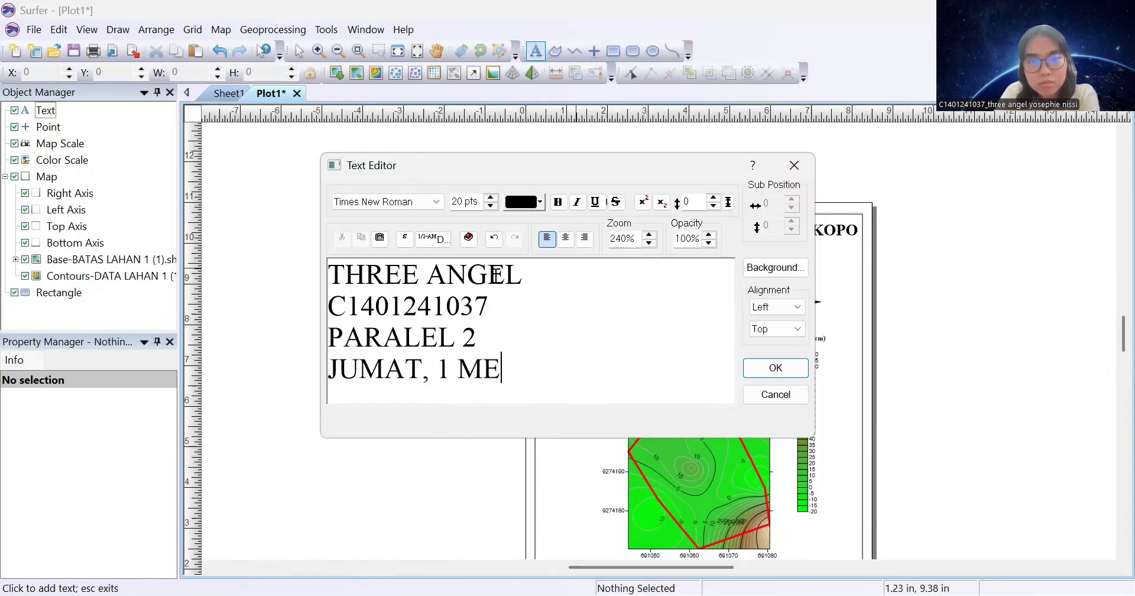
text(I 2026)
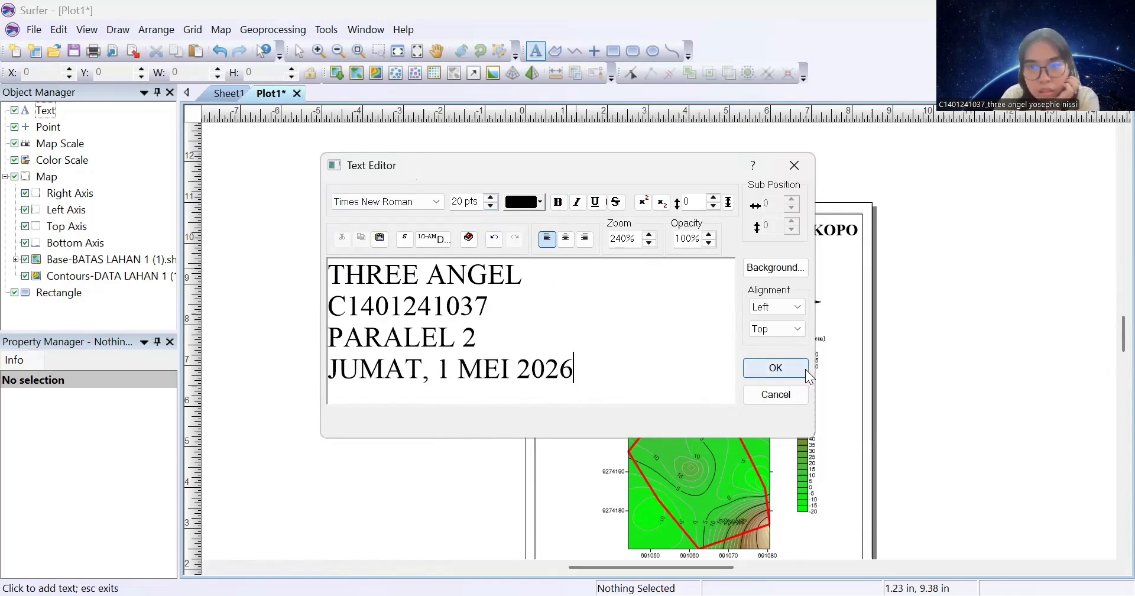
click(776, 367)
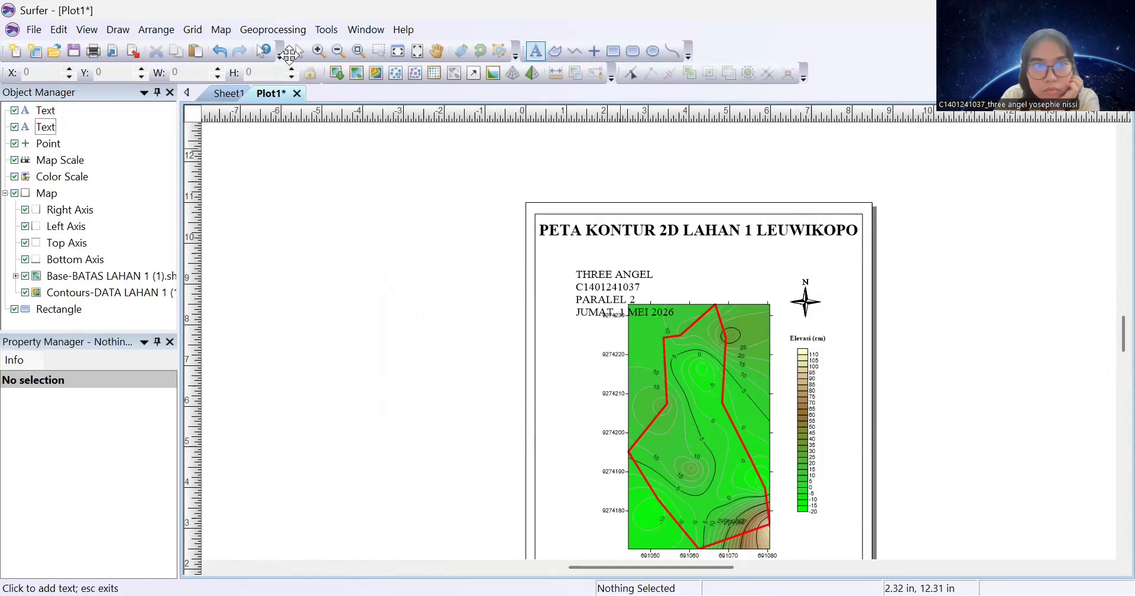
click(299, 51)
click(608, 278)
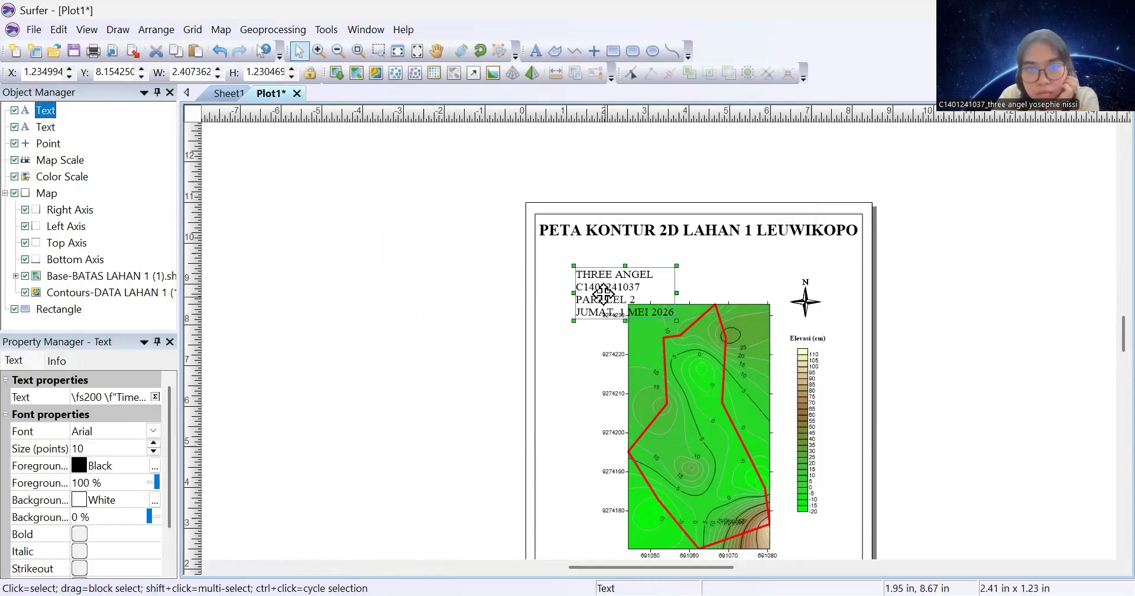
drag(608, 303, 568, 278)
click(467, 327)
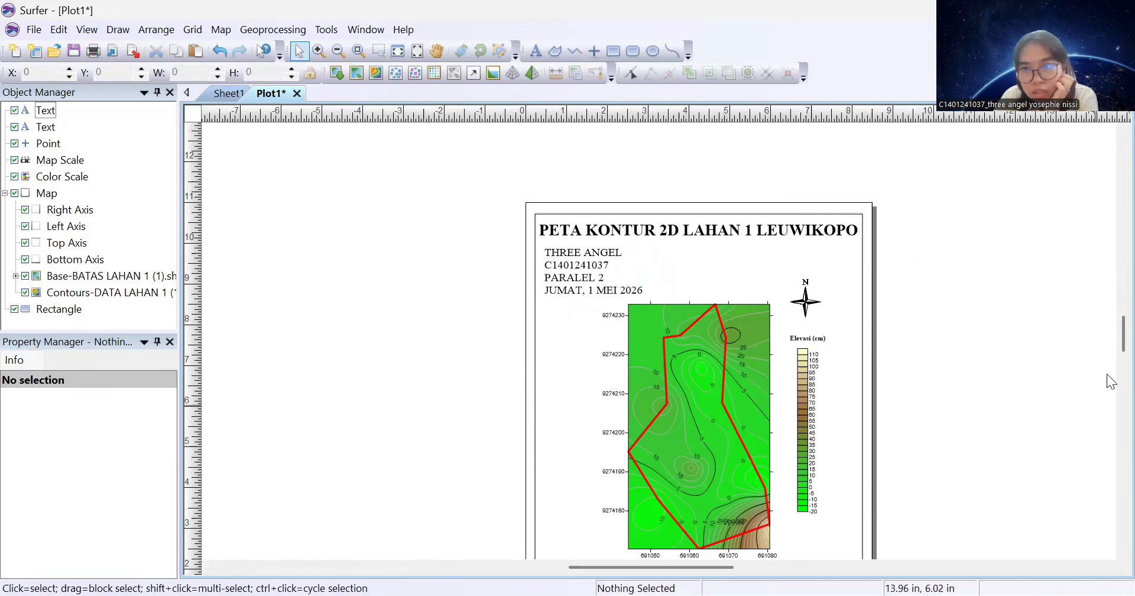
Create a new blank plot and draw a border rectangle across the whole page
scroll(1111, 353, down, 1)
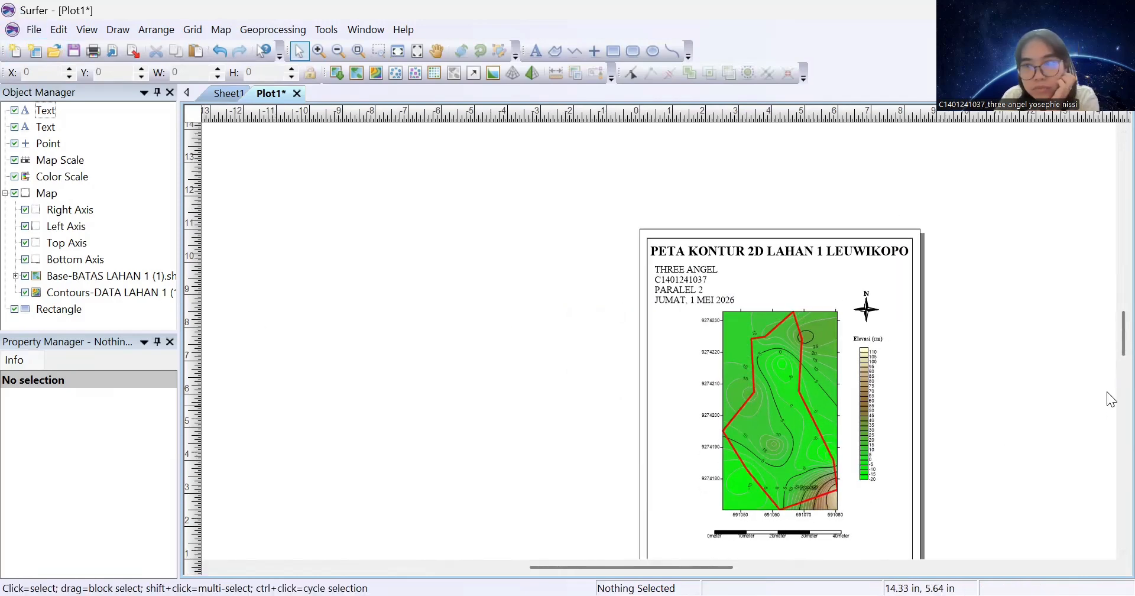
mouse_move(1111, 339)
mouse_down()
mouse_move(1107, 314)
mouse_move(1098, 366)
mouse_move(1105, 342)
mouse_up()
click(28, 29)
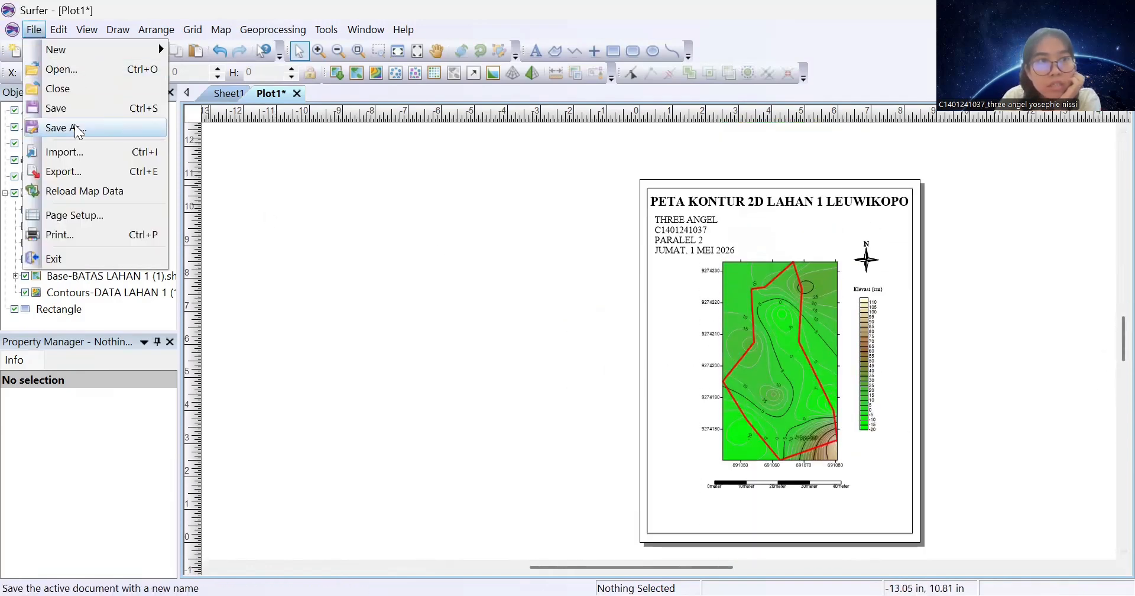
mouse_move(153, 49)
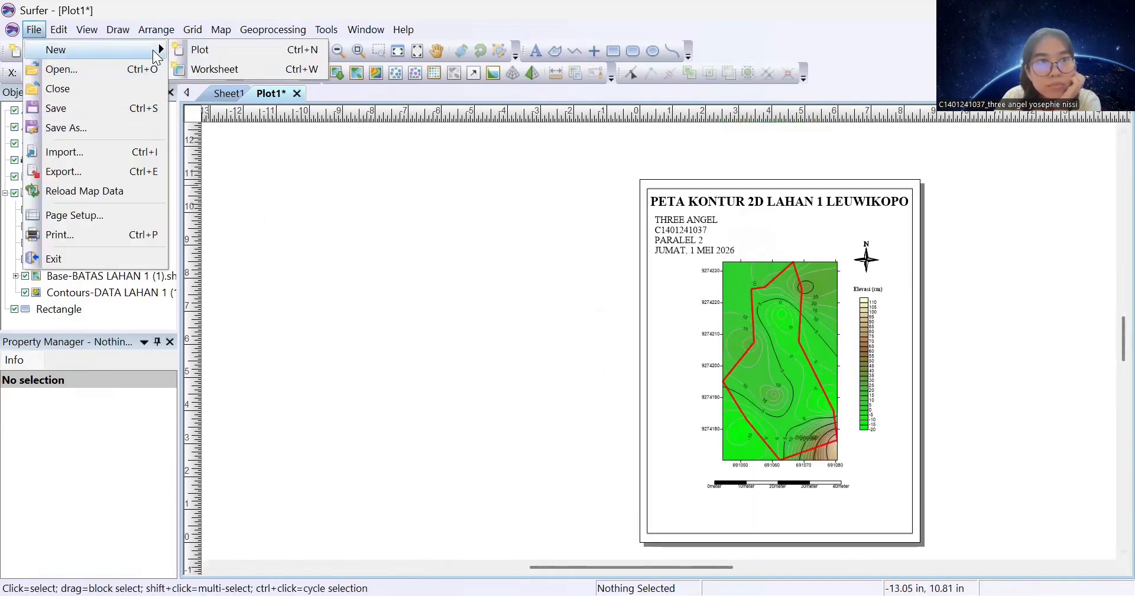
click(245, 47)
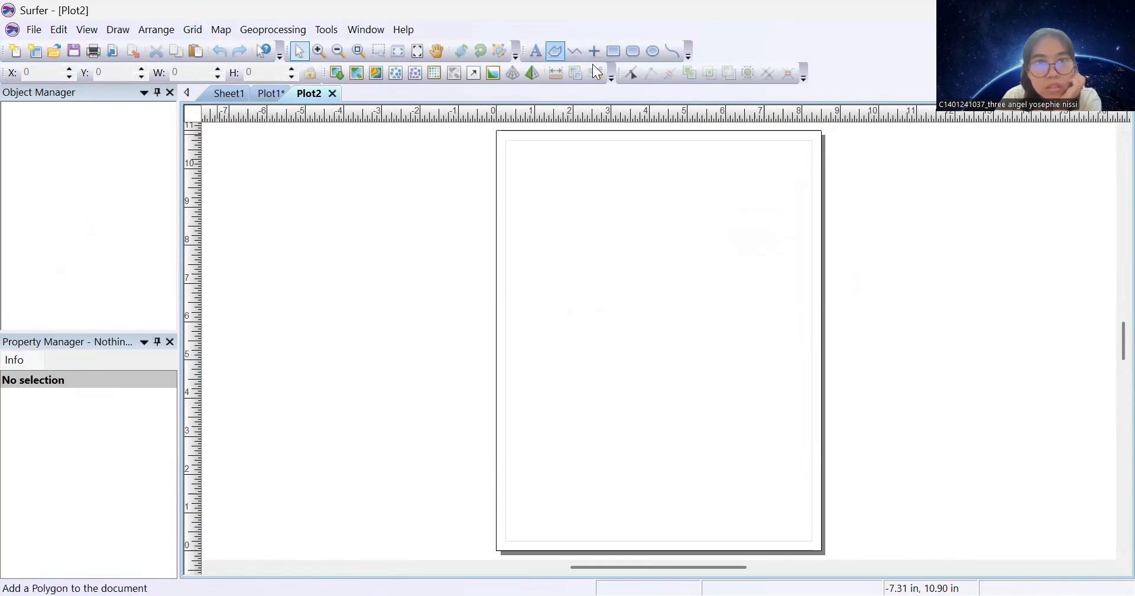
click(613, 51)
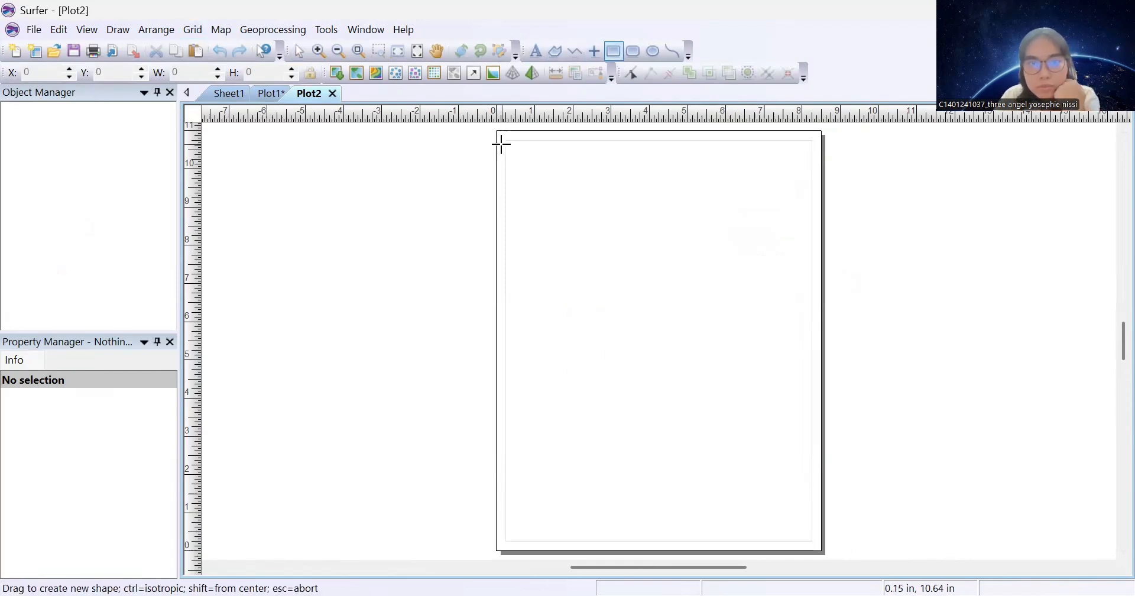
drag(507, 140, 786, 472)
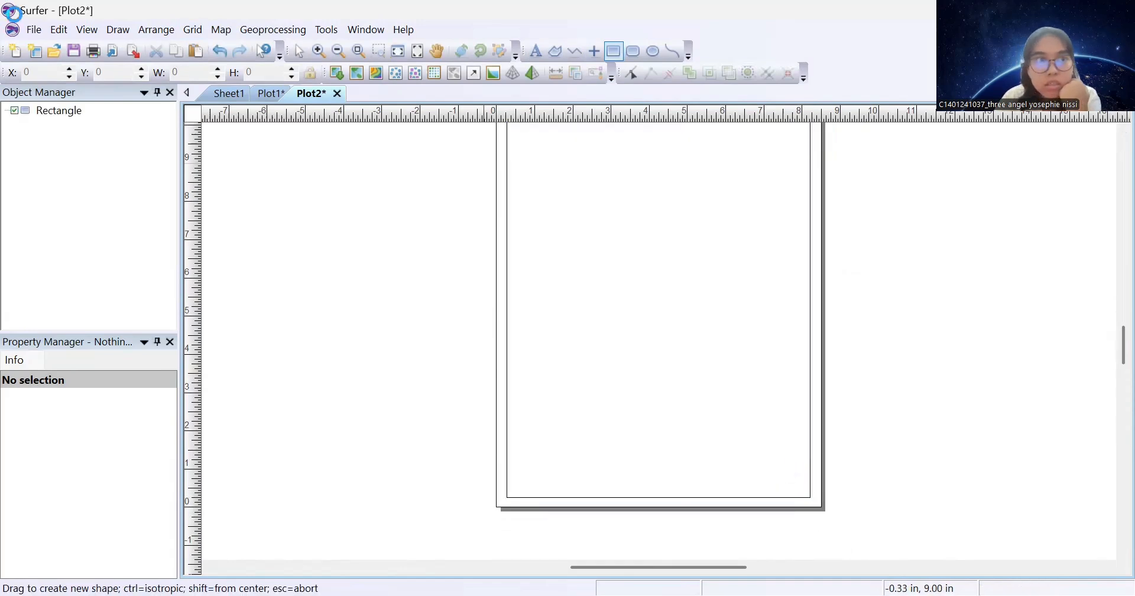
Set the page's paper size to Letter
click(42, 32)
click(91, 218)
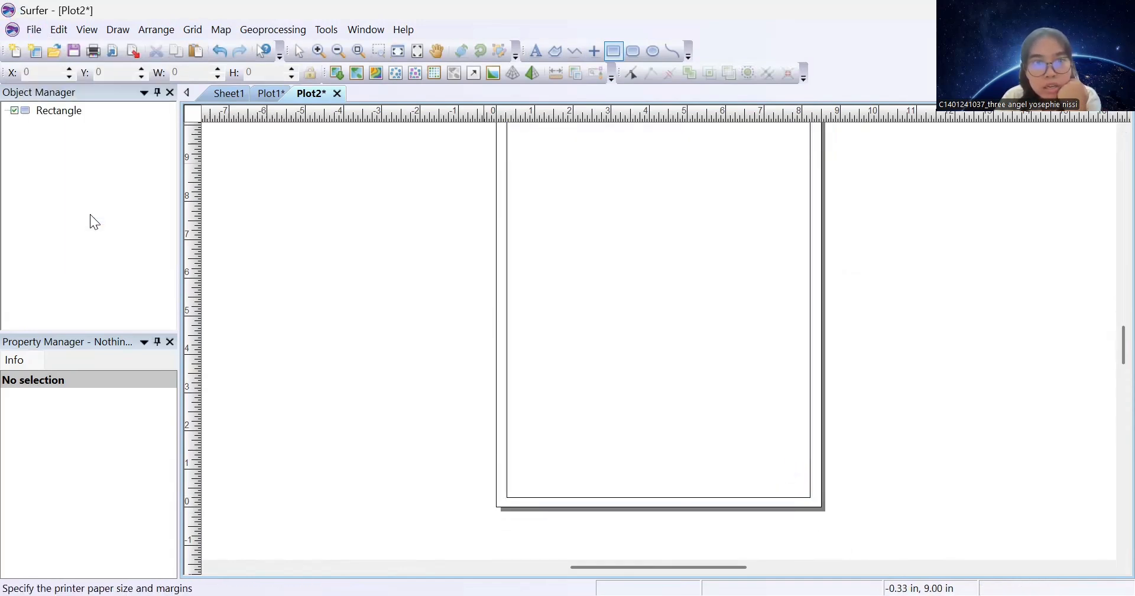
click(488, 253)
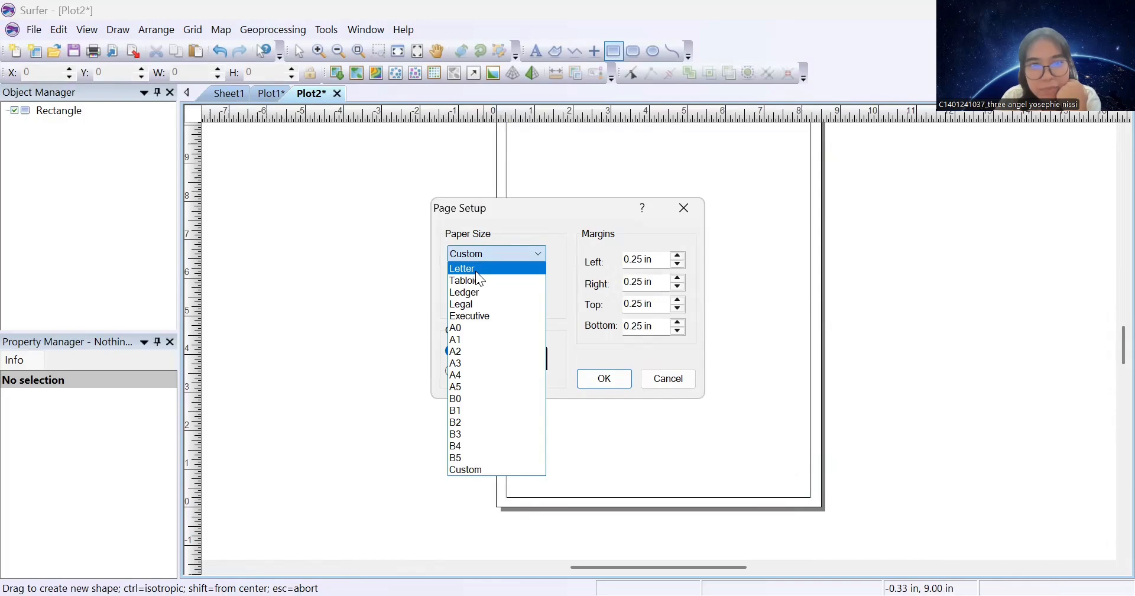
click(475, 269)
click(590, 378)
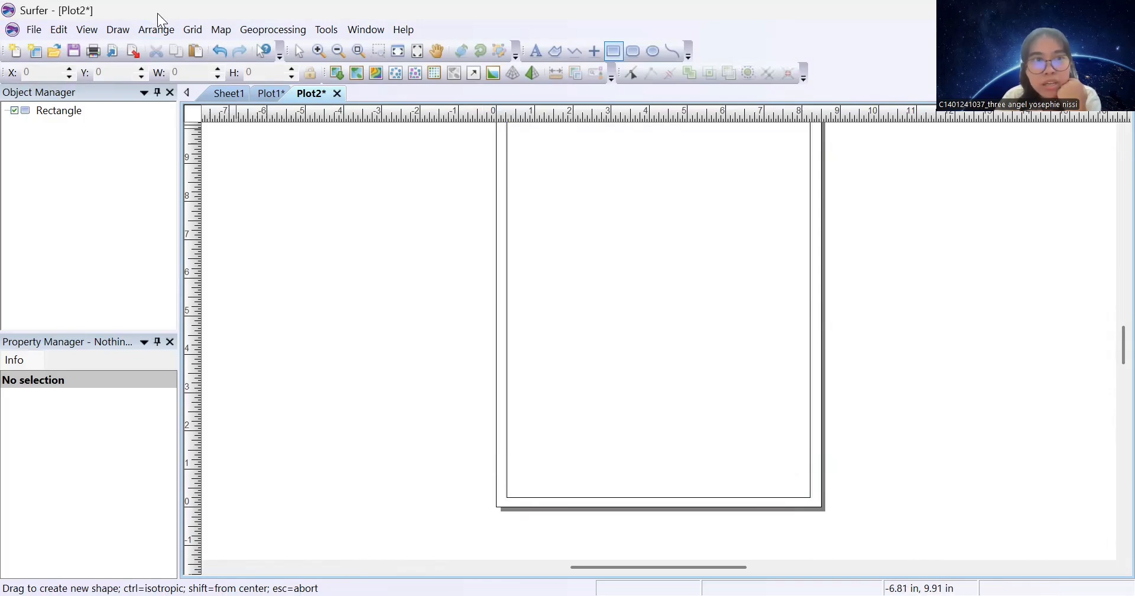
Create a 3D surface map from the DATA LAHAN 1 grid in the Downloads folder
click(227, 35)
mouse_move(245, 48)
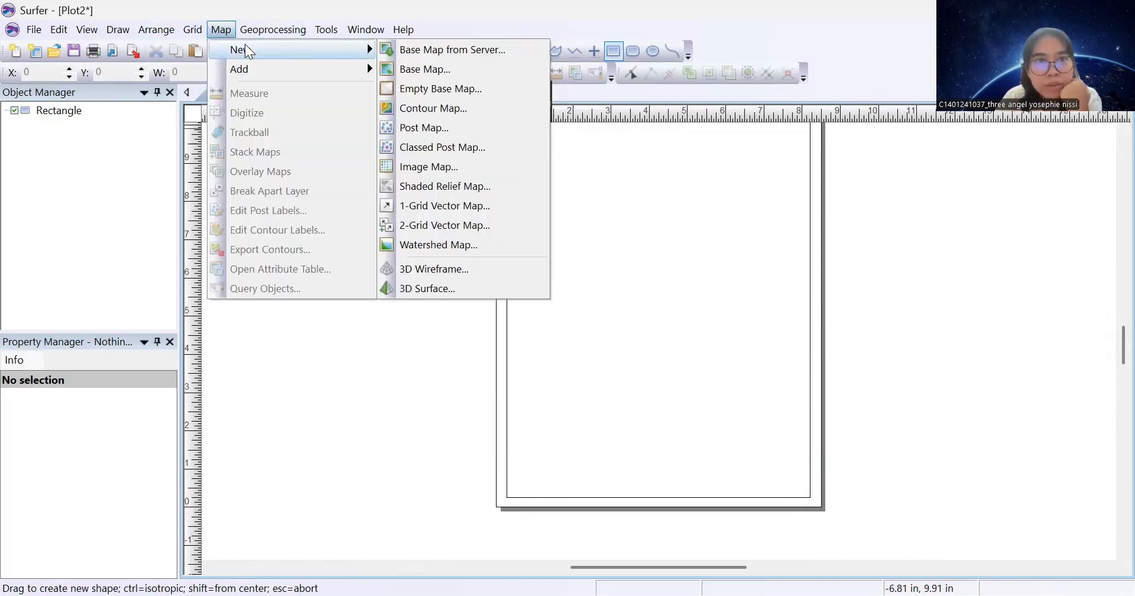
click(432, 292)
click(364, 206)
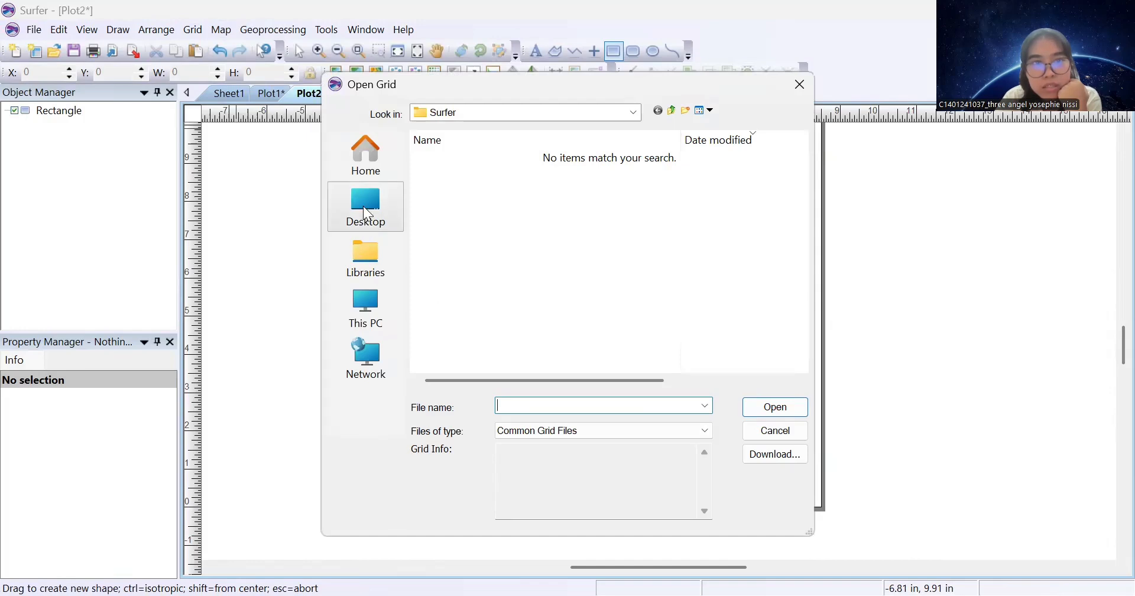
scroll(461, 195, down, 3)
double_click(468, 154)
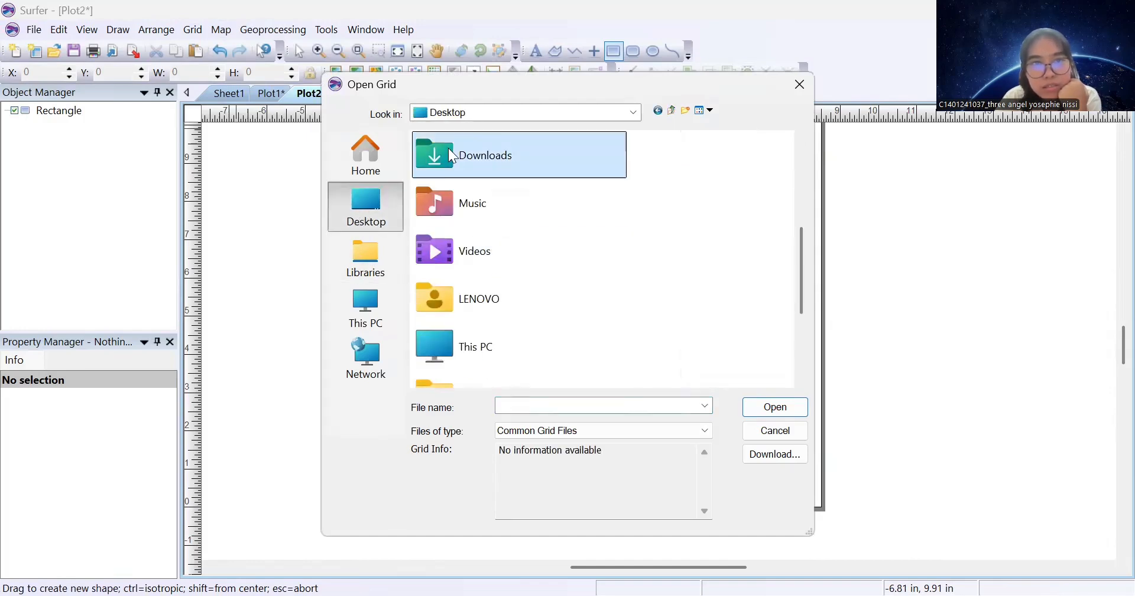
double_click(467, 177)
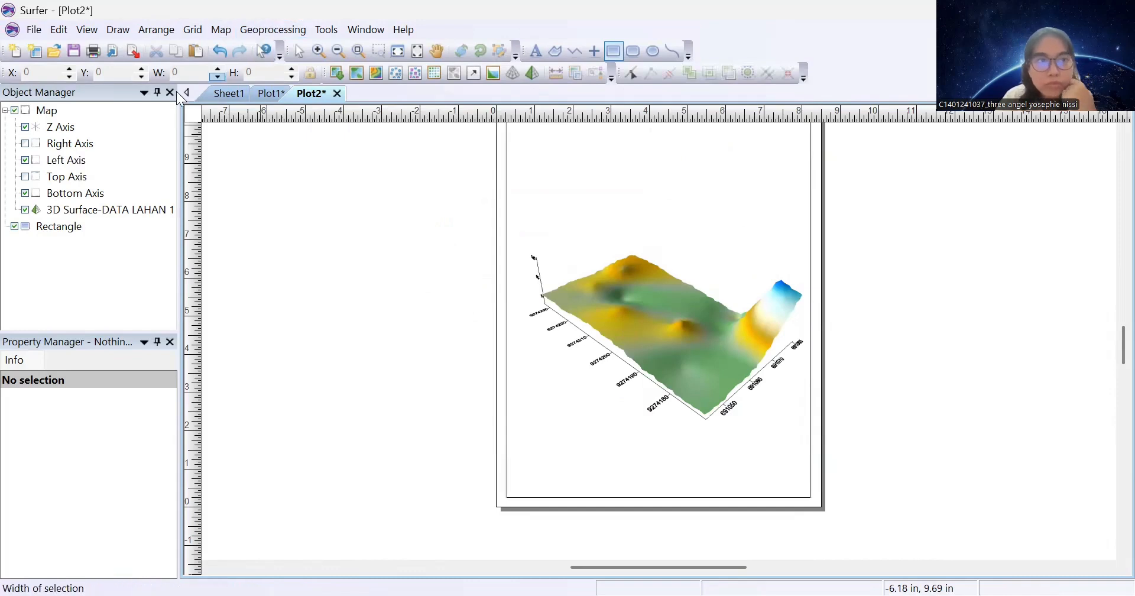
click(83, 210)
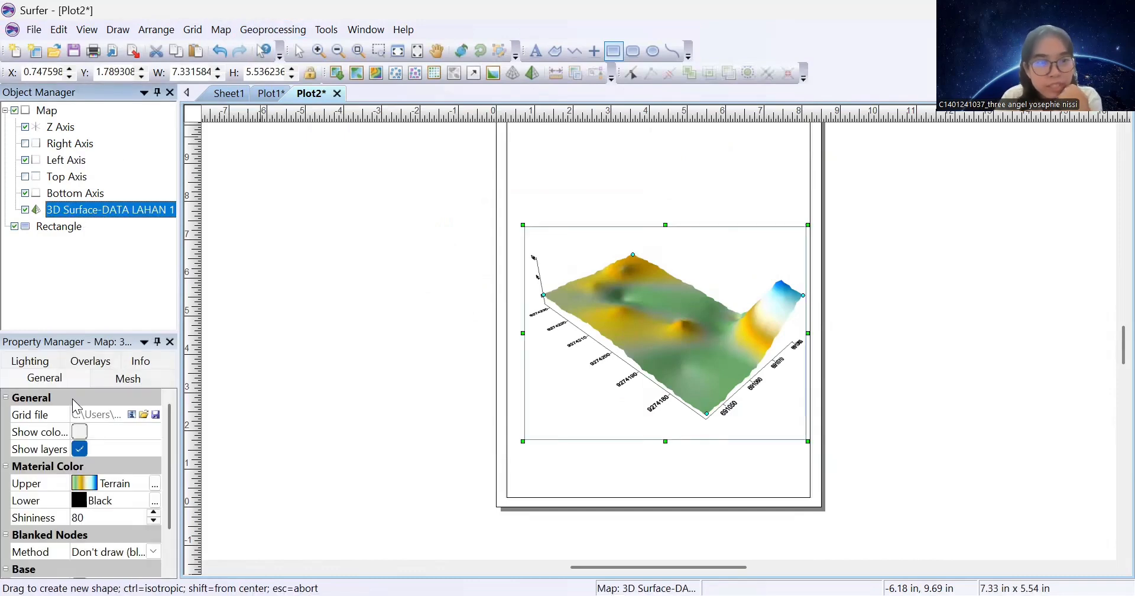
Show a colour scale and colour the surface Land2 on top and Brown underneath
click(79, 432)
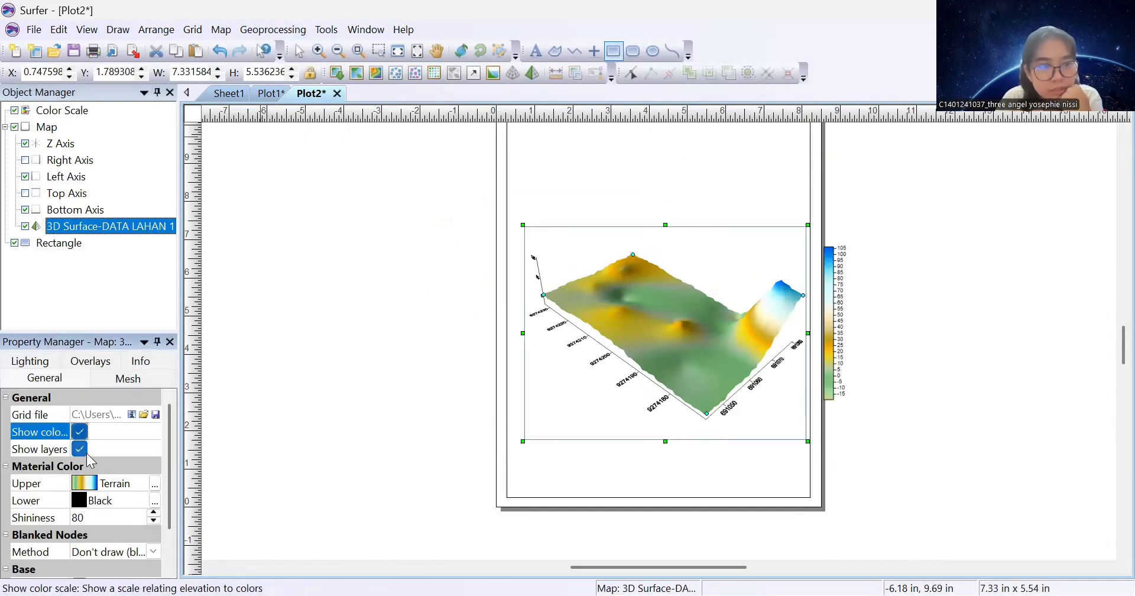
click(84, 484)
scroll(106, 490, down, 10)
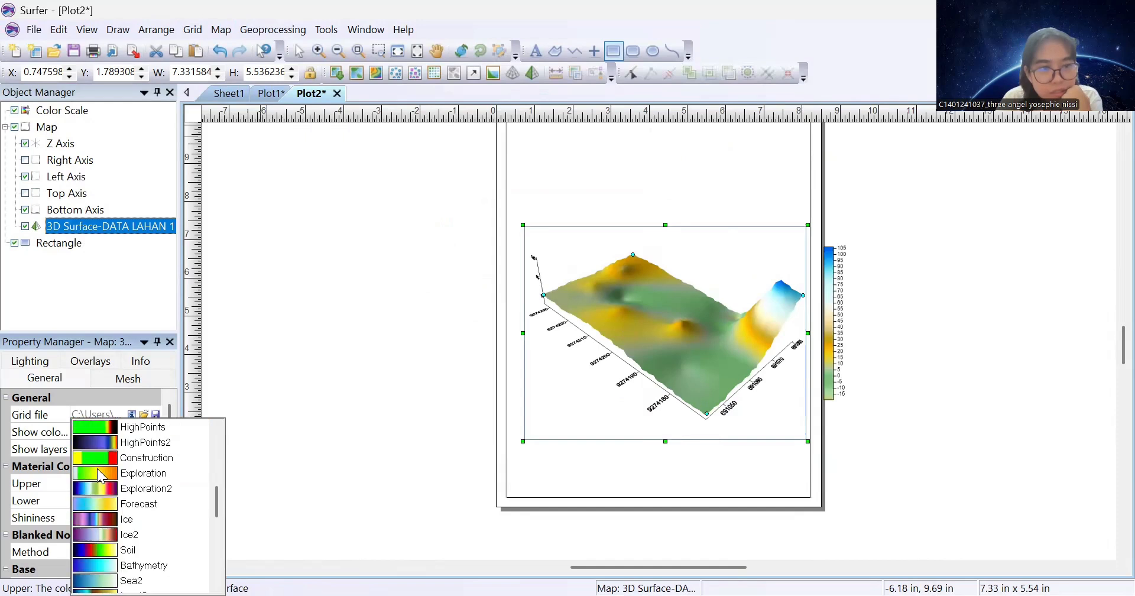
click(122, 490)
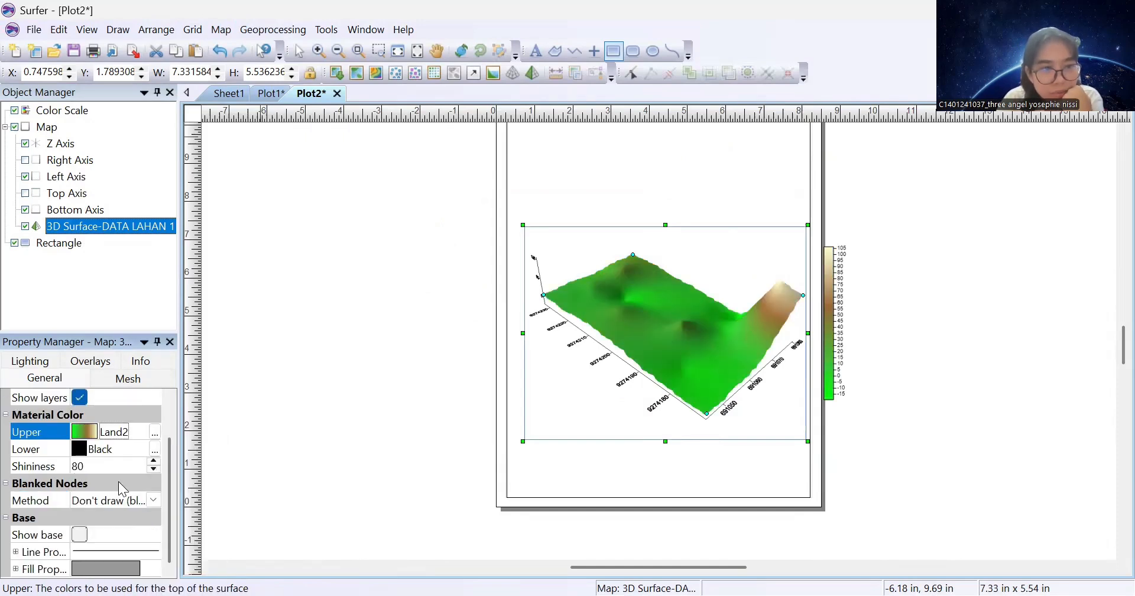
click(81, 450)
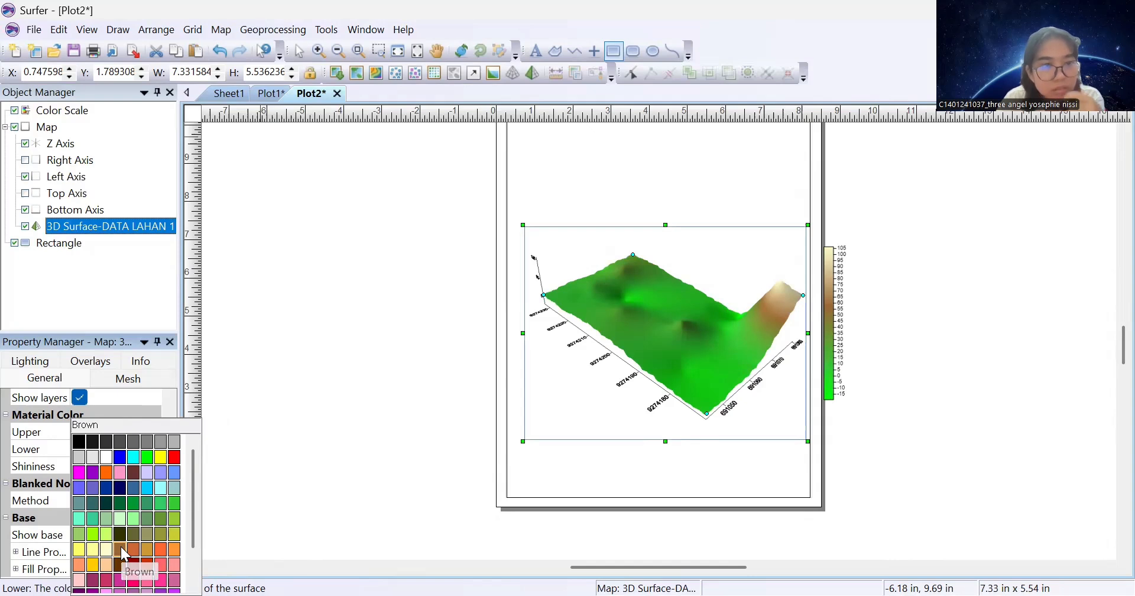
click(122, 551)
Add a solid base beneath the surface with its sides filled brown
click(99, 540)
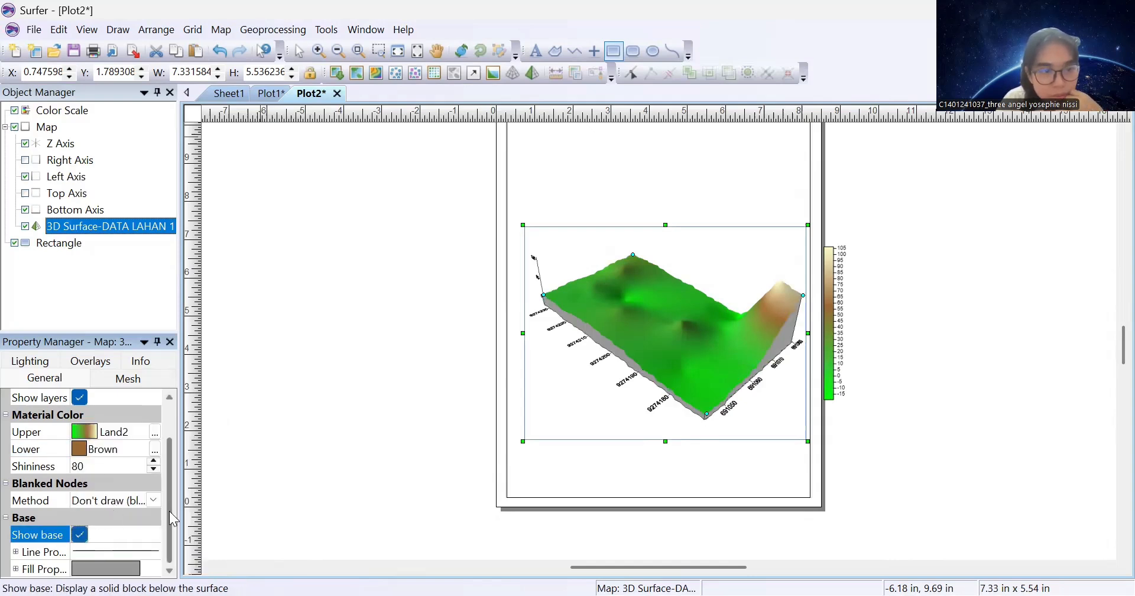
scroll(133, 551, up, 2)
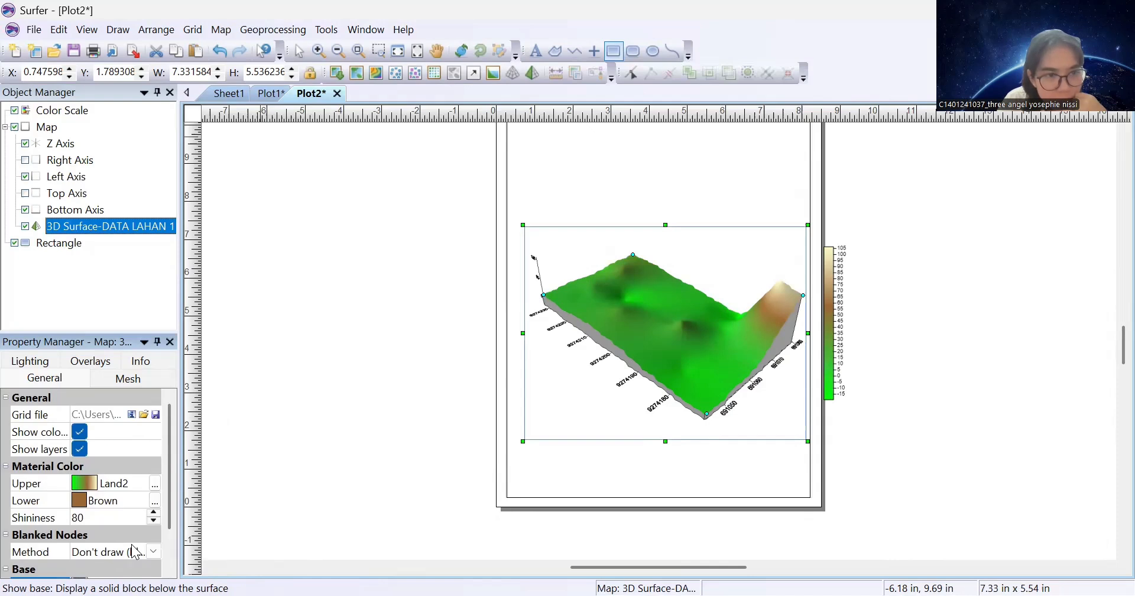
scroll(123, 531, down, 1)
click(94, 567)
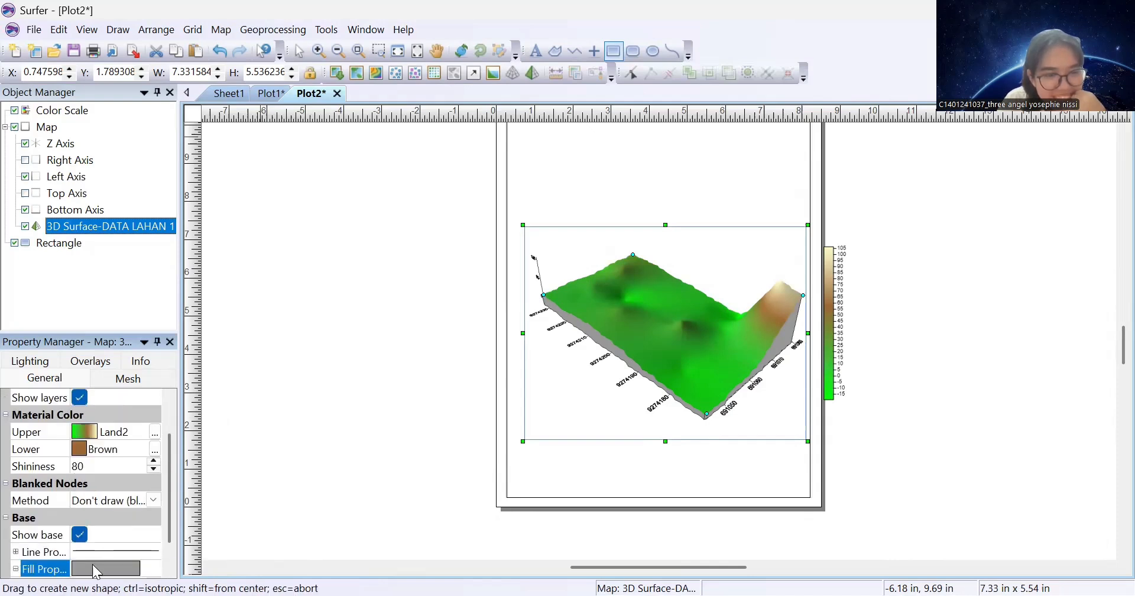
scroll(174, 553, down, 1)
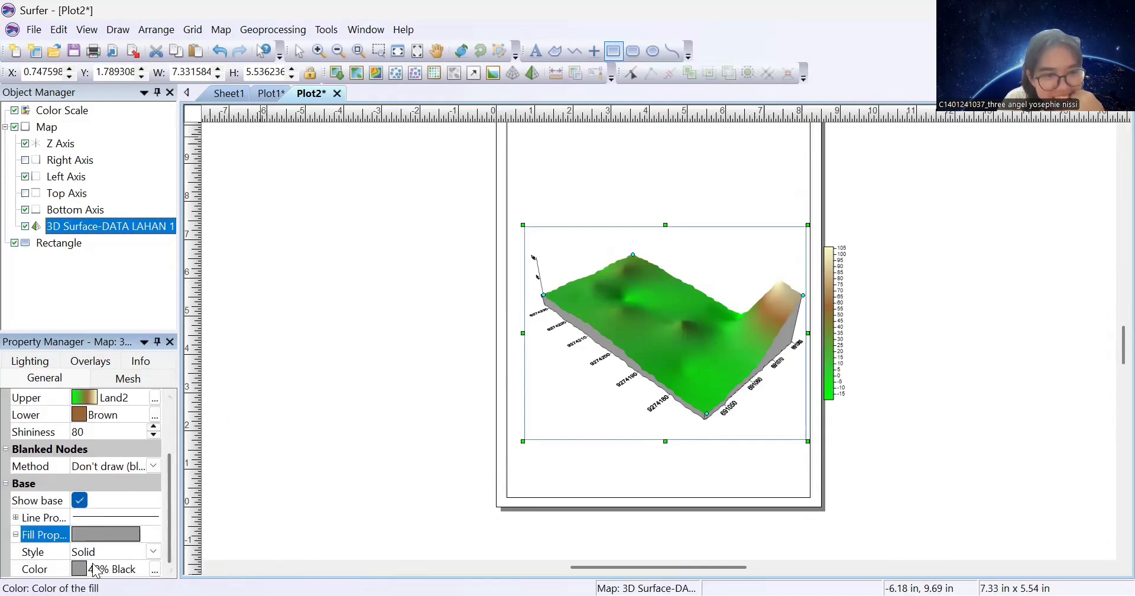
click(115, 569)
click(120, 551)
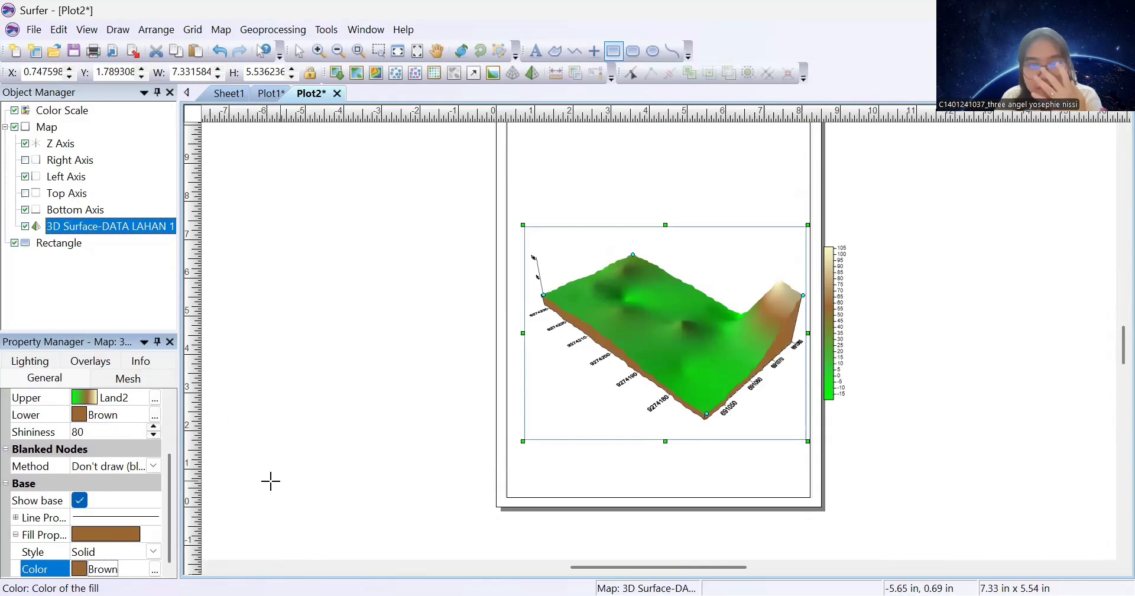
scroll(104, 467, up, 2)
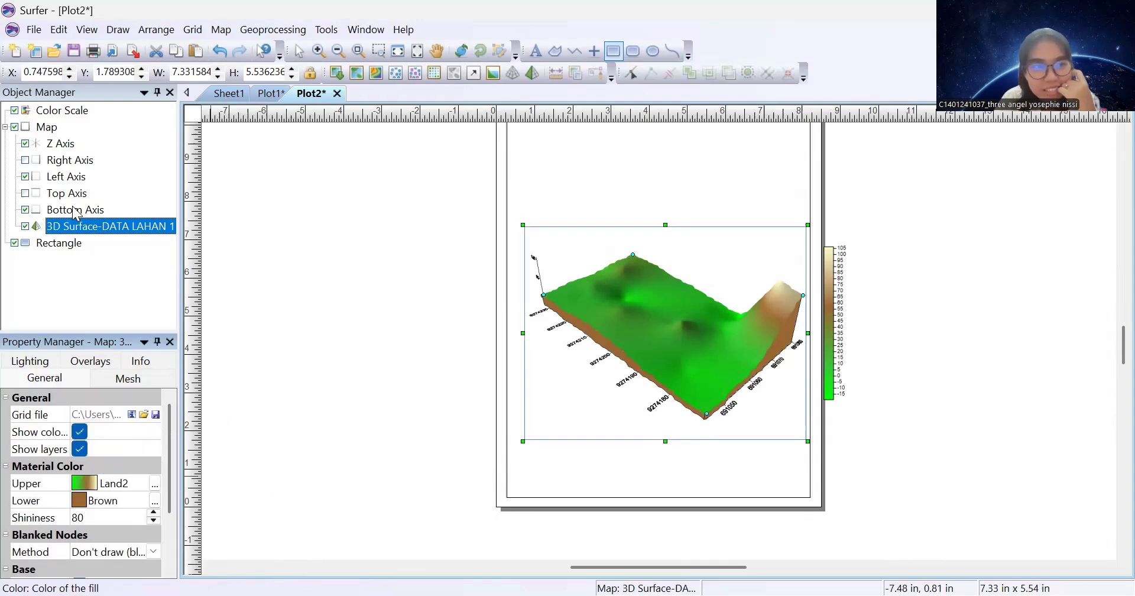
Overlay BATAS LAHAN 1 (1).shp as a base layer, extending the map limits to include it
right_click(87, 233)
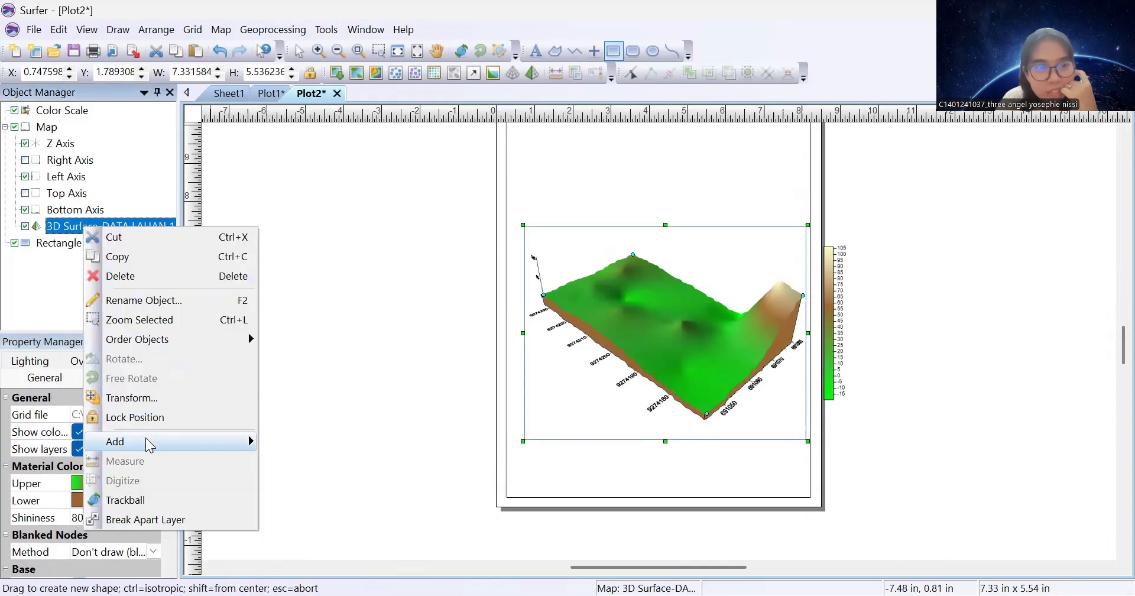
mouse_move(145, 443)
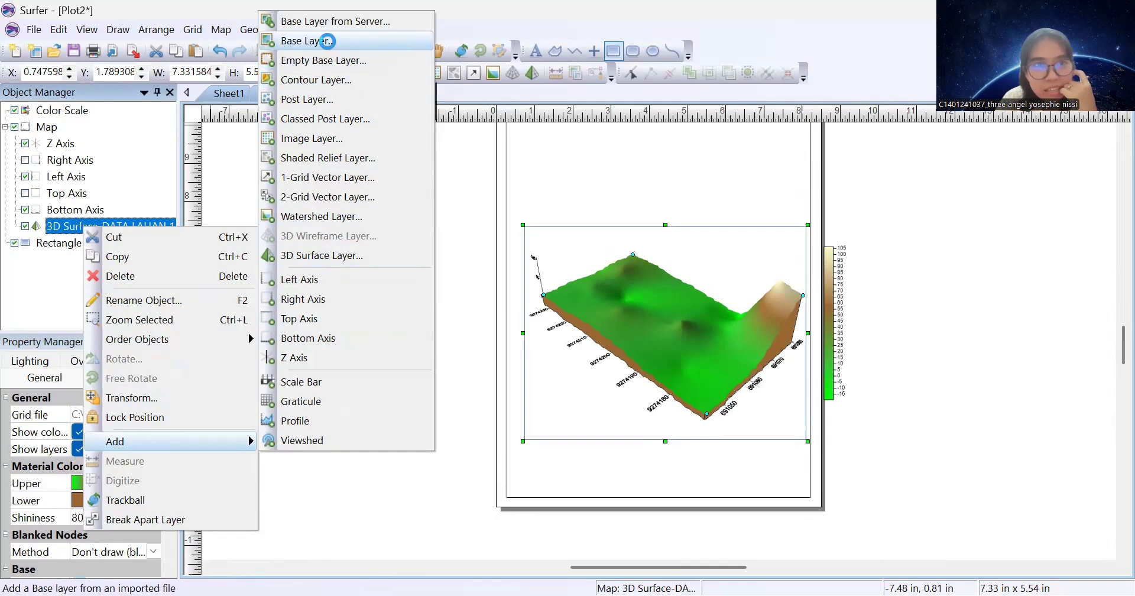
click(327, 41)
click(408, 72)
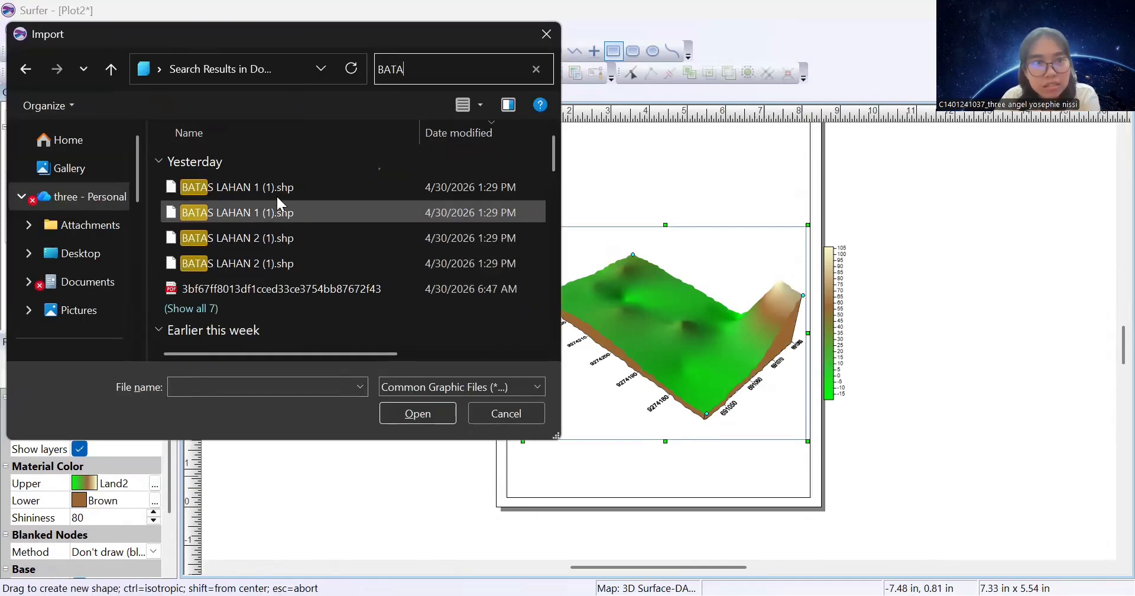
click(278, 186)
double_click(278, 187)
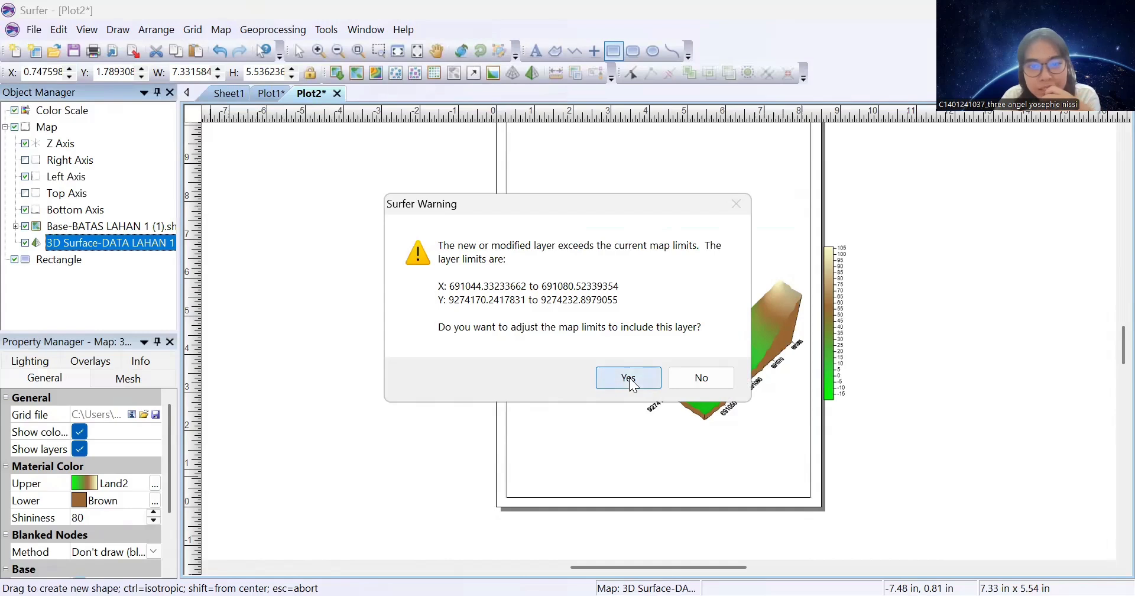
click(628, 377)
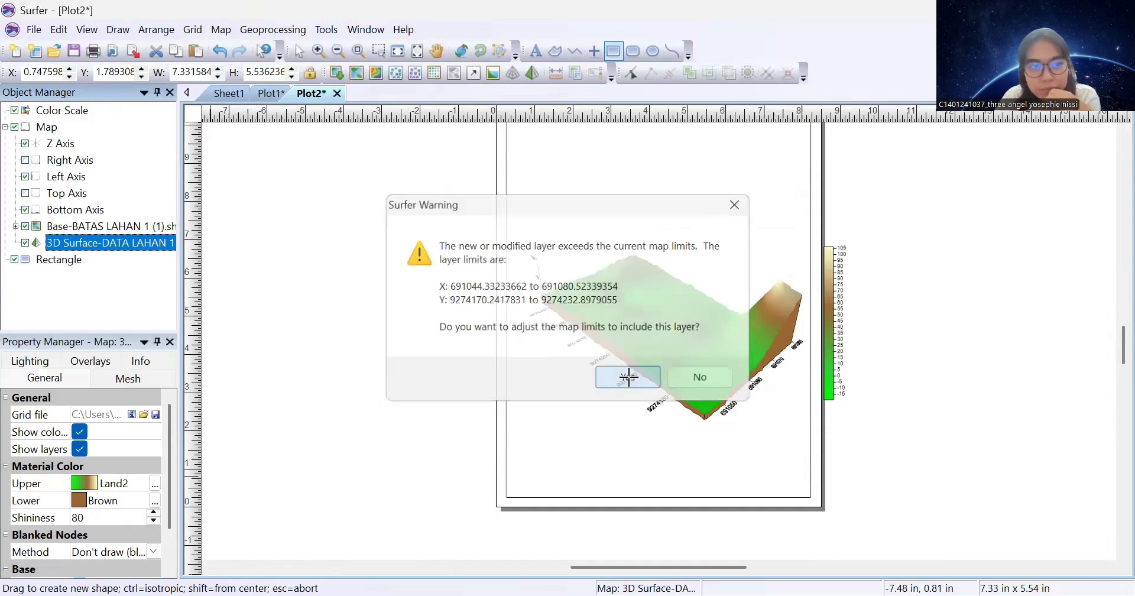
Make the boundary lines thicker (0.05 in) and red
click(120, 227)
scroll(69, 483, down, 1)
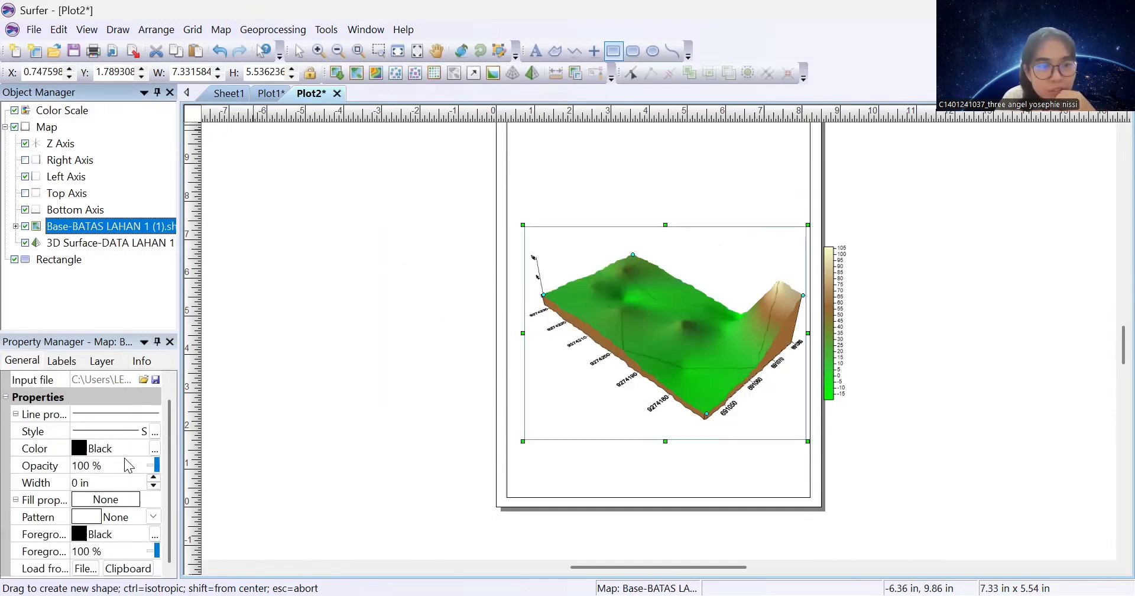
click(154, 478)
click(154, 479)
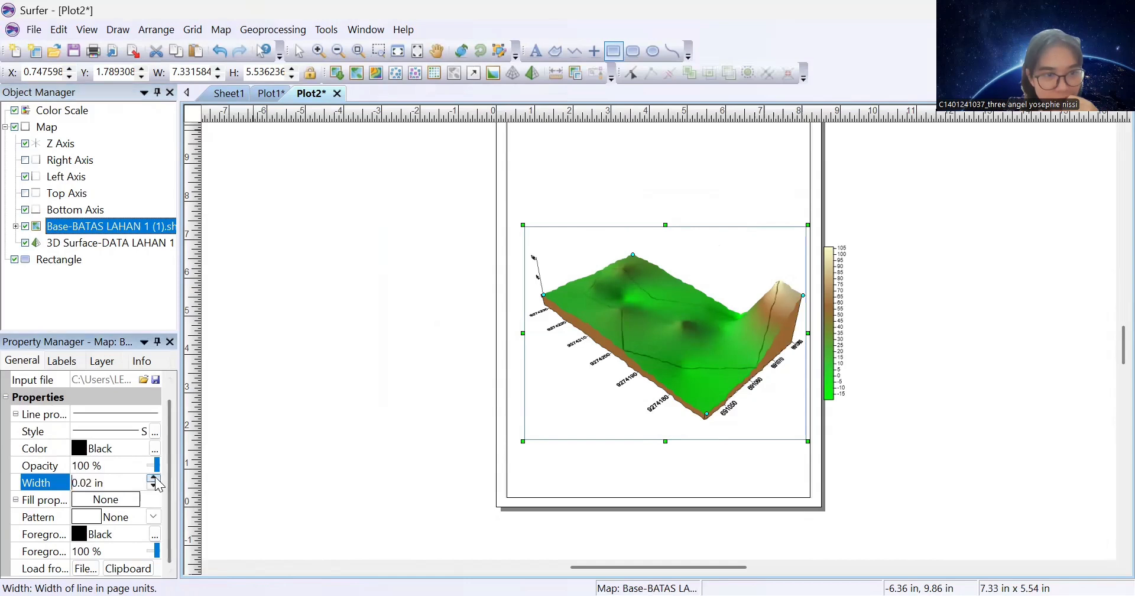
click(153, 478)
click(154, 478)
click(154, 478)
click(78, 448)
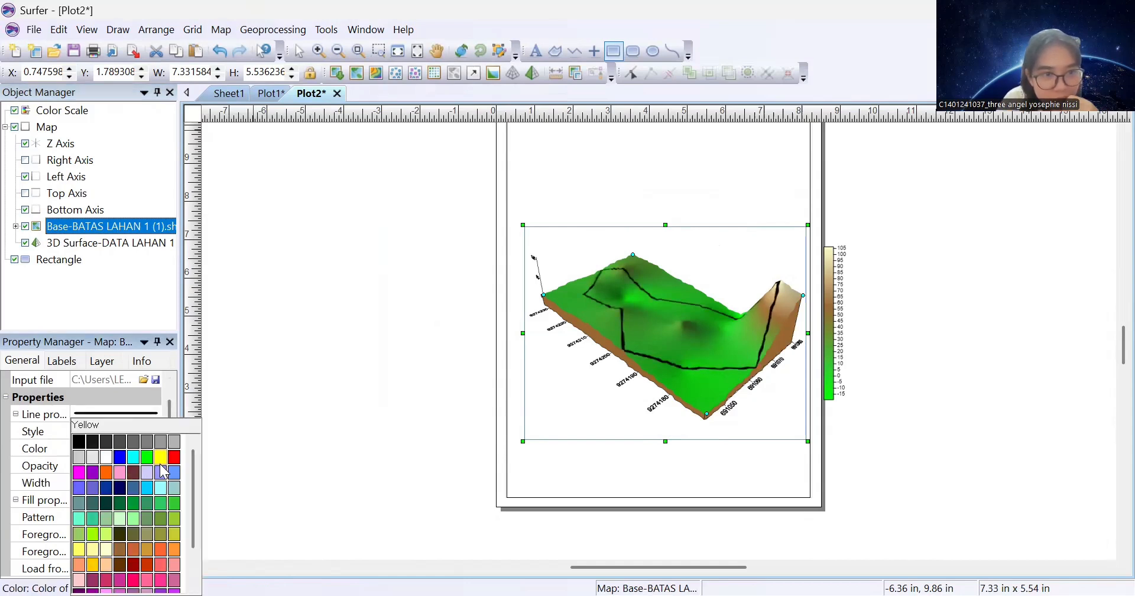
click(149, 468)
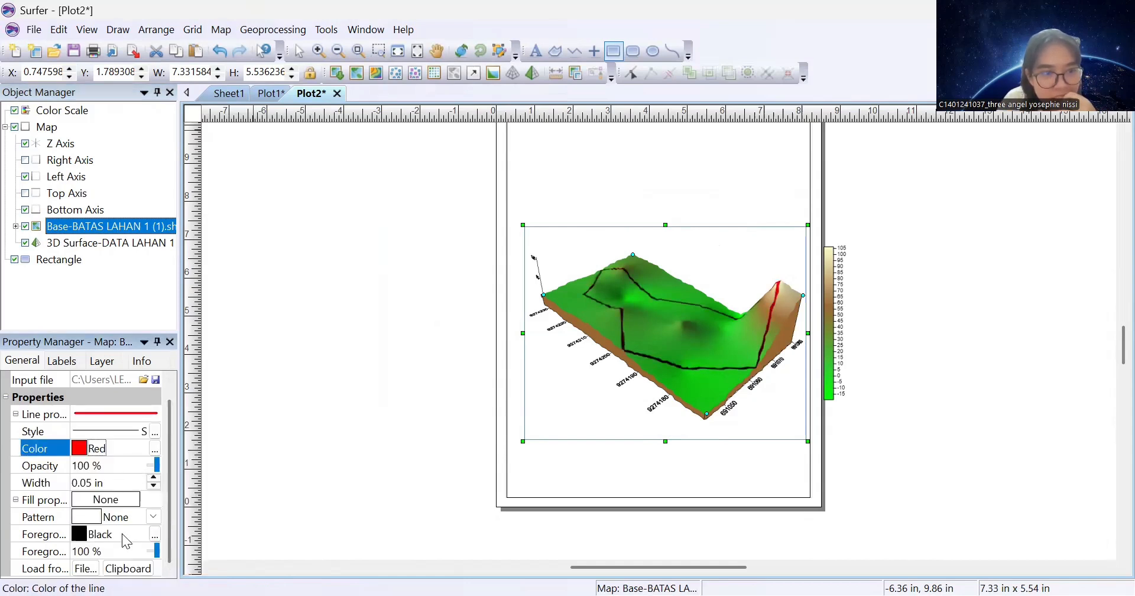
click(94, 242)
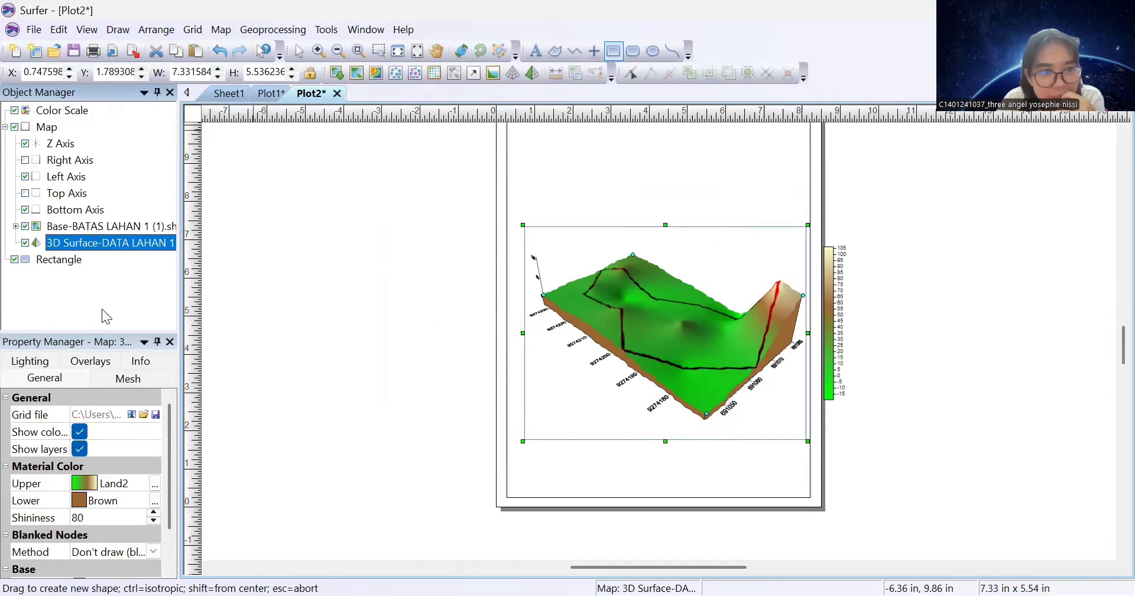
Add a scale bar to the 3D surface map
right_click(113, 247)
mouse_move(179, 453)
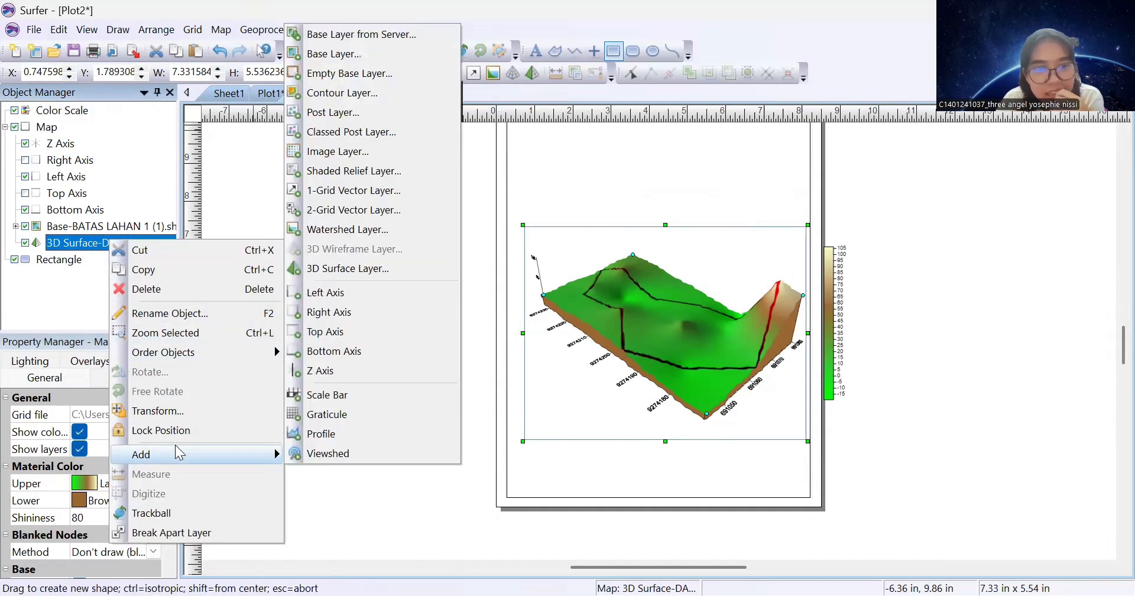
click(328, 395)
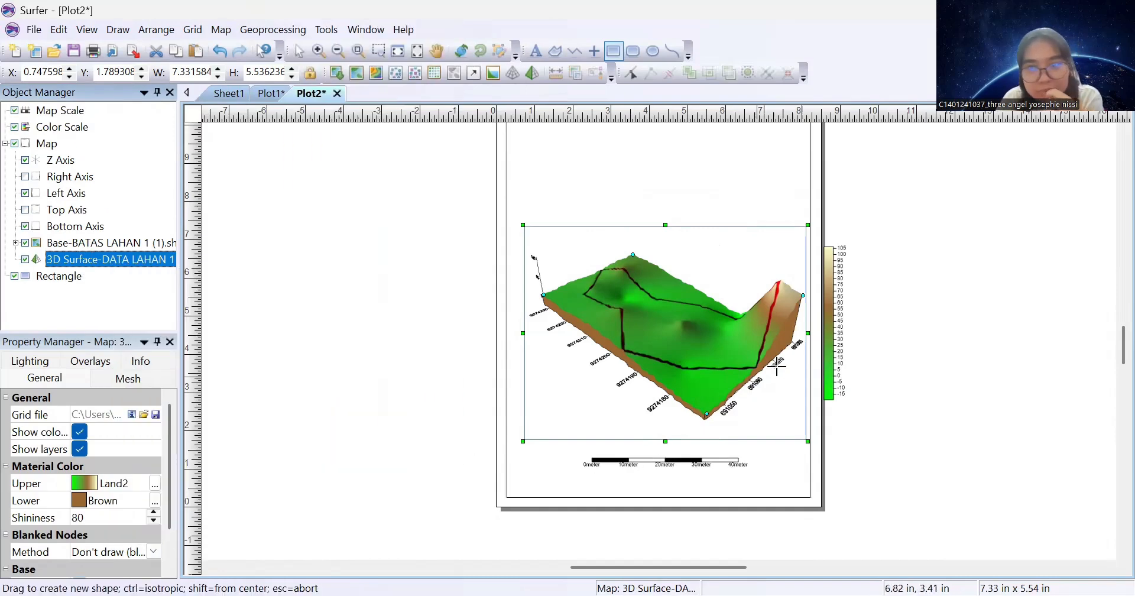
click(299, 51)
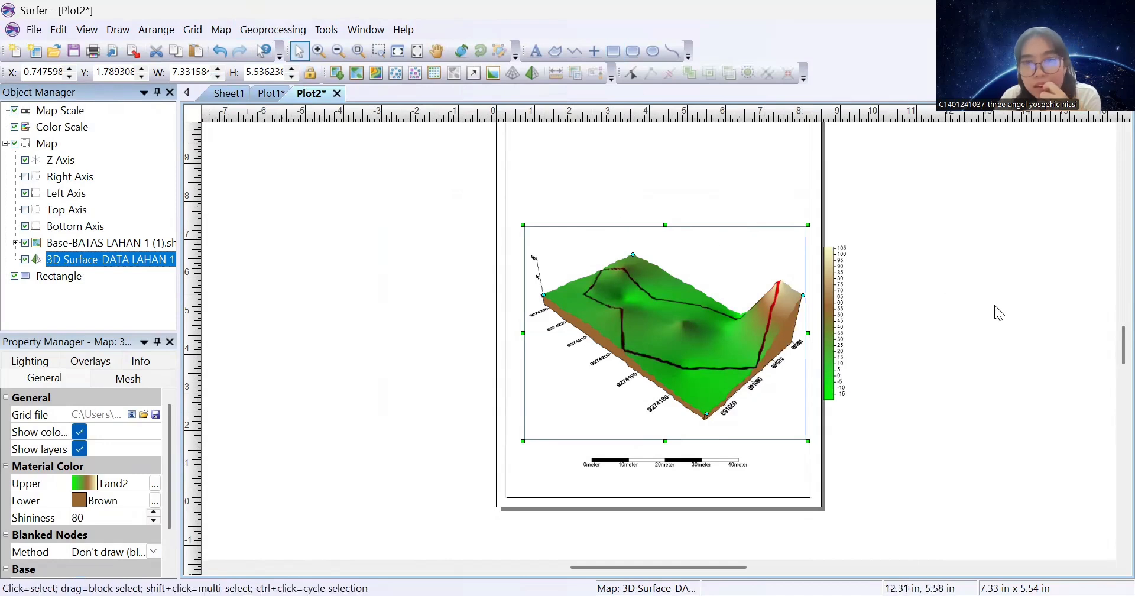
Format the colour scale title as 12 pt bold Times New Roman, centred
click(831, 324)
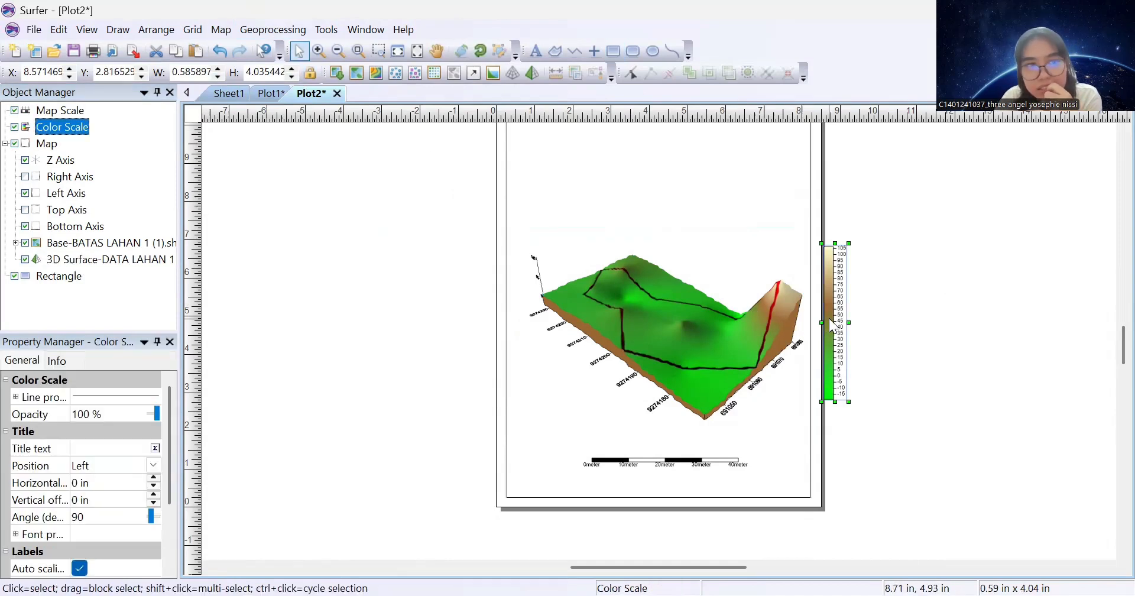
click(155, 447)
click(155, 447)
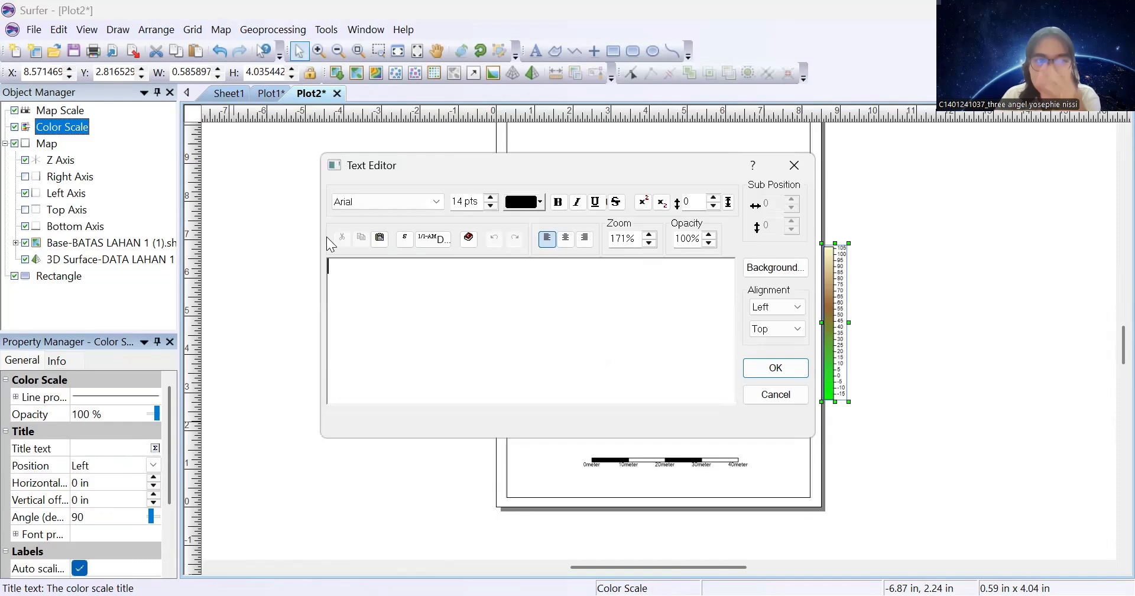
click(374, 203)
text(ti)
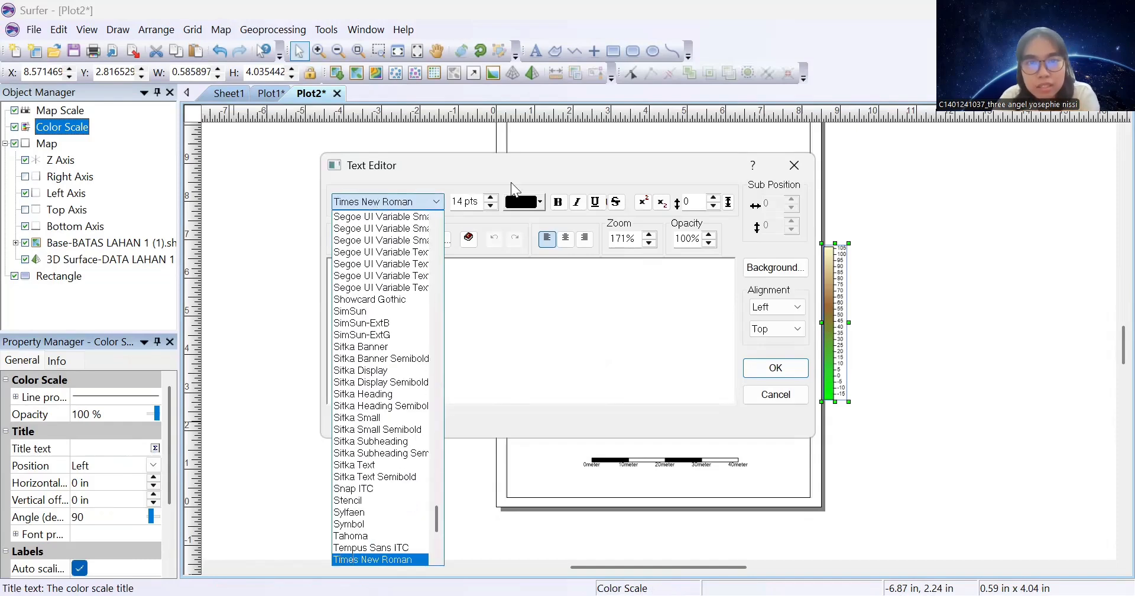
click(496, 206)
click(490, 204)
click(490, 204)
click(554, 204)
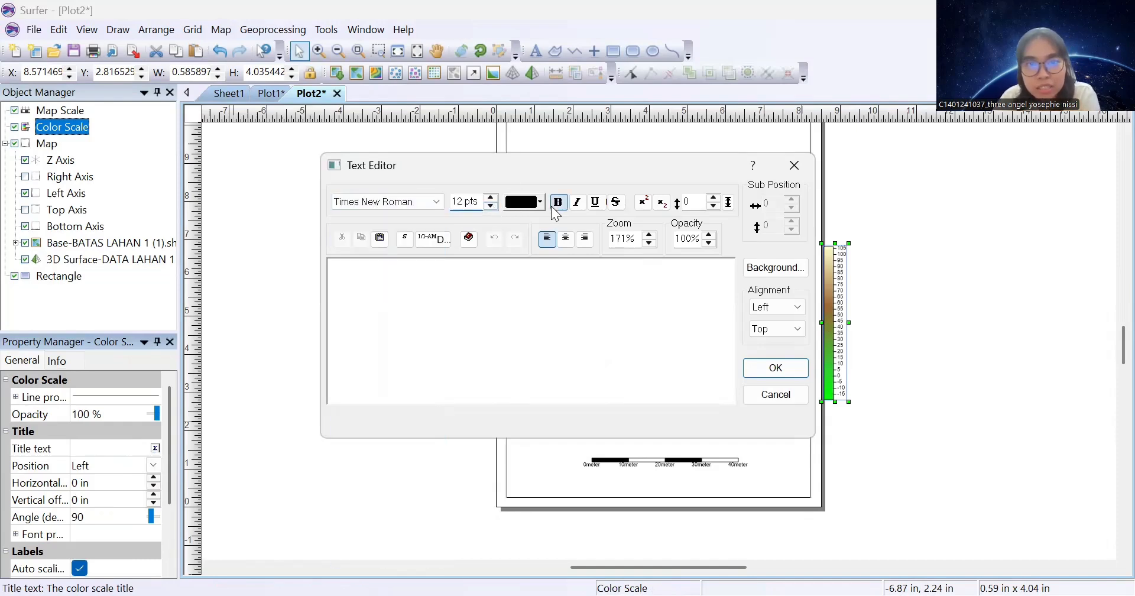
click(566, 238)
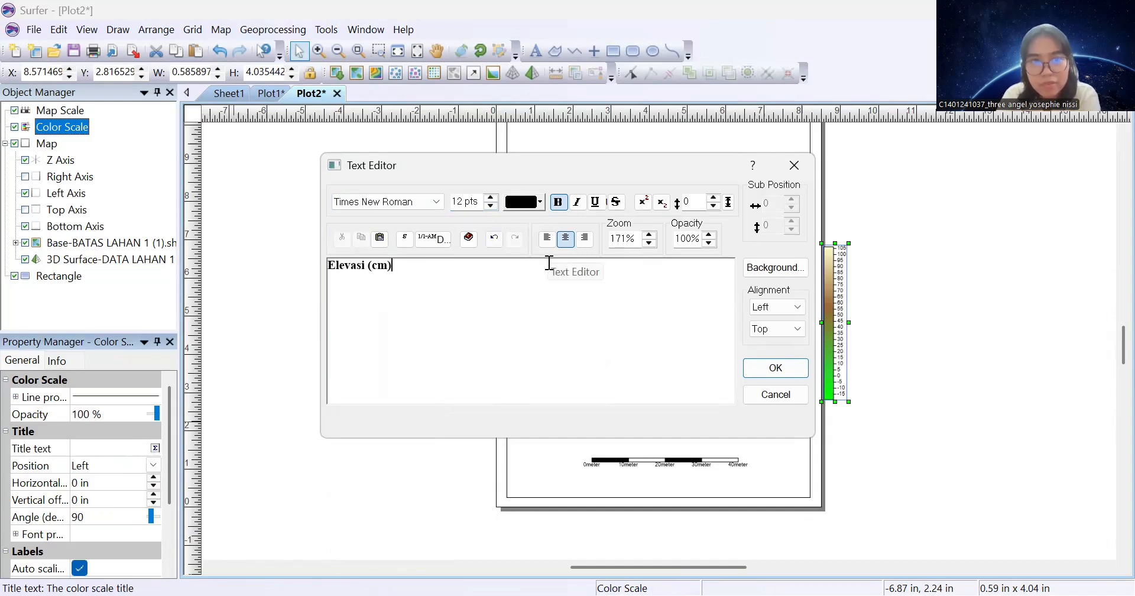
Confirm the 'Elevasi (cm)' title and place it above the colour scale
click(775, 368)
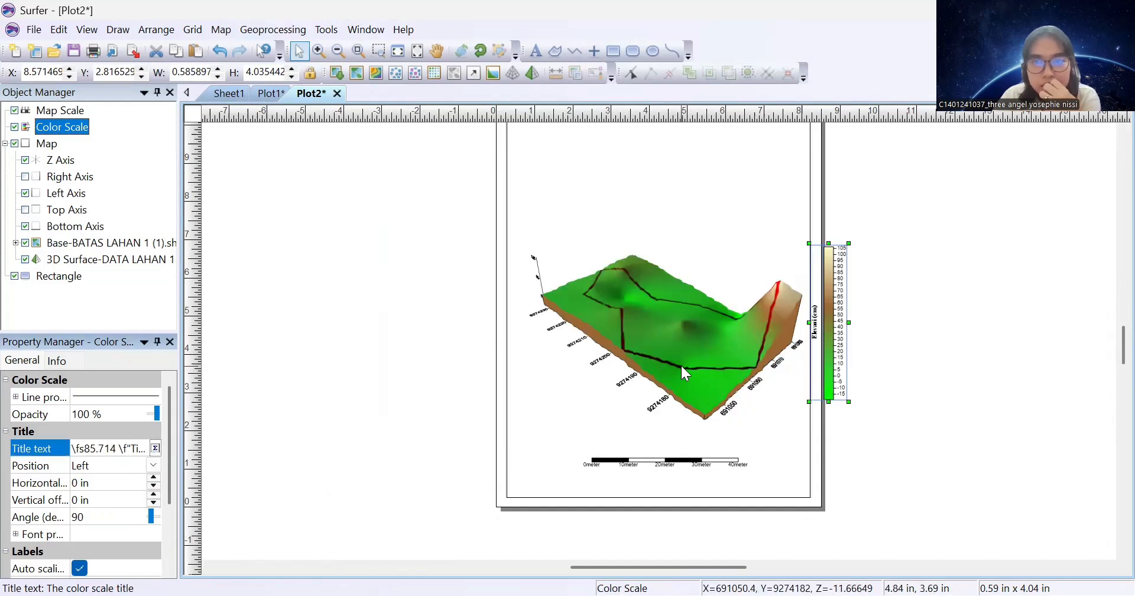
click(152, 467)
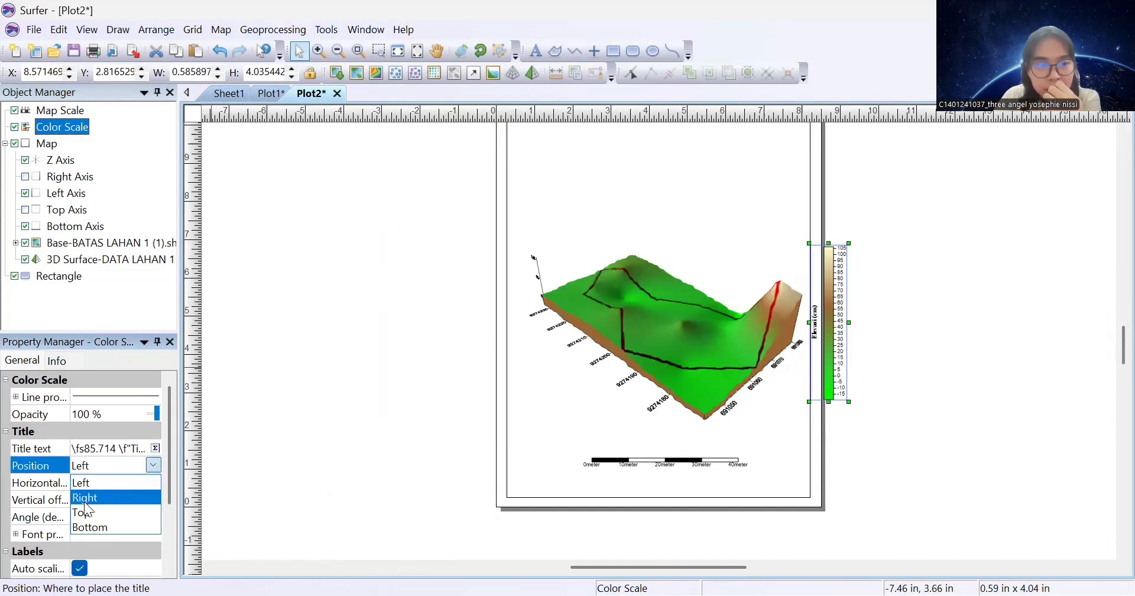
click(83, 510)
click(706, 345)
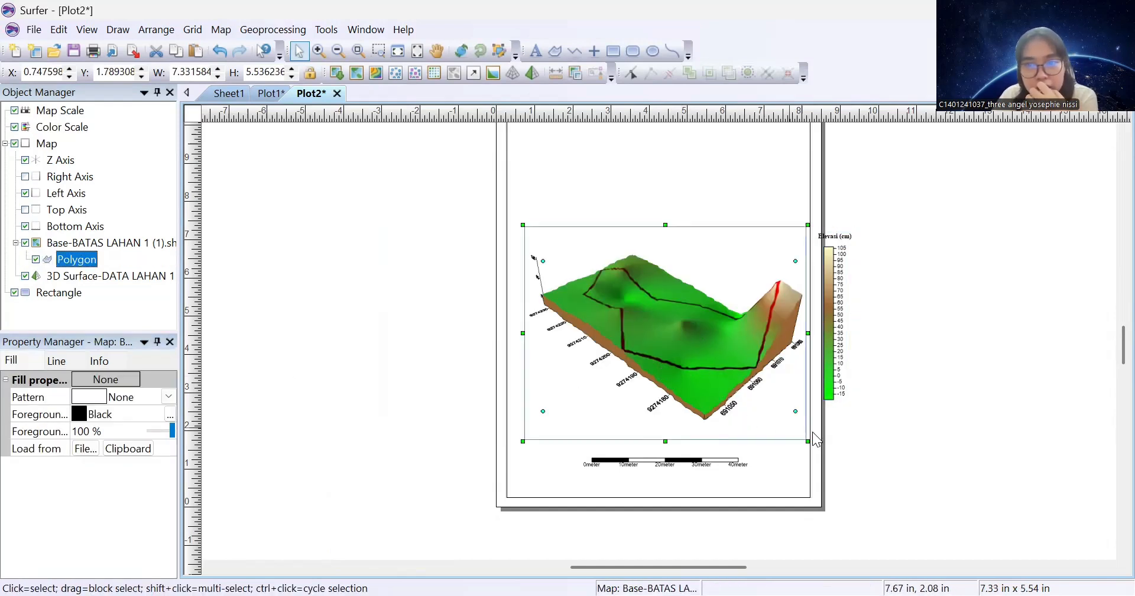
Shrink the 3D map, move the colour scale beside it and the scale bar up beneath it
drag(805, 440, 750, 410)
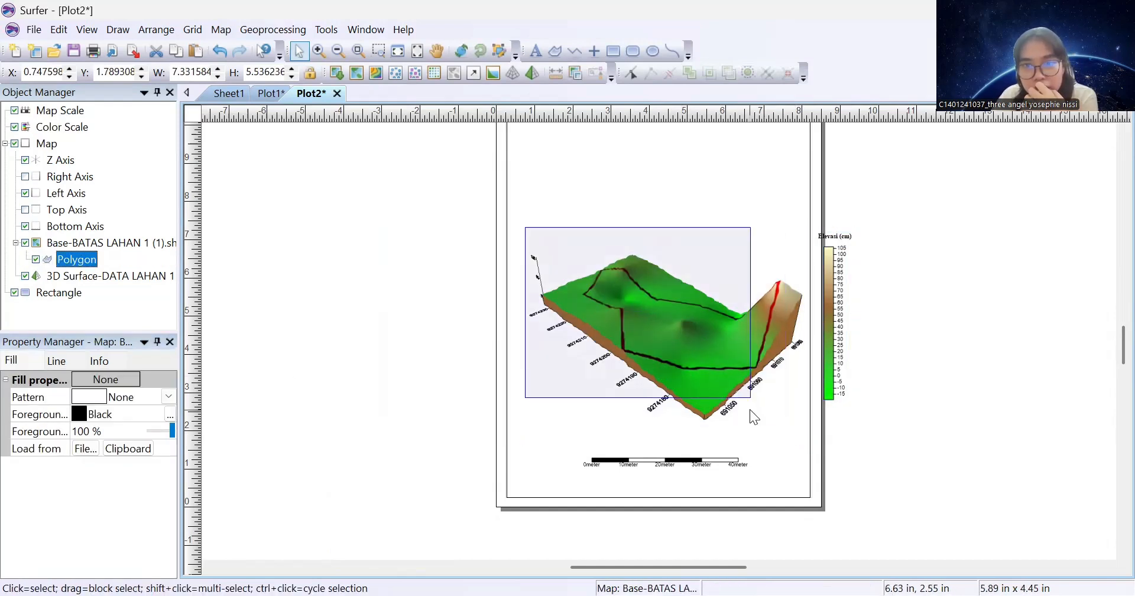
click(825, 306)
drag(826, 306, 768, 300)
click(670, 461)
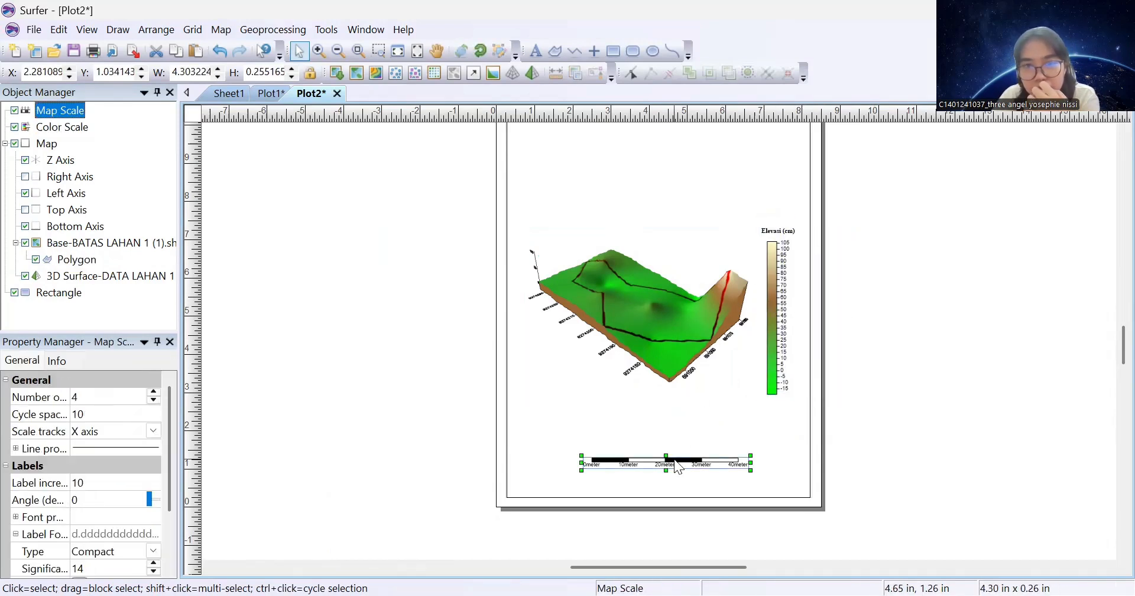
drag(670, 461, 654, 398)
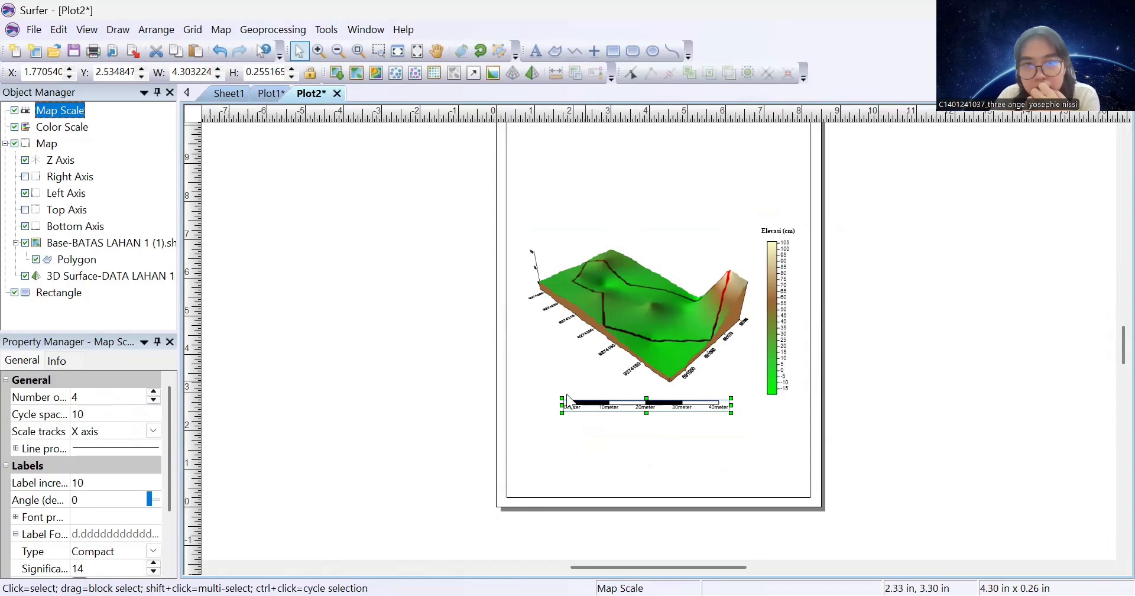
click(679, 327)
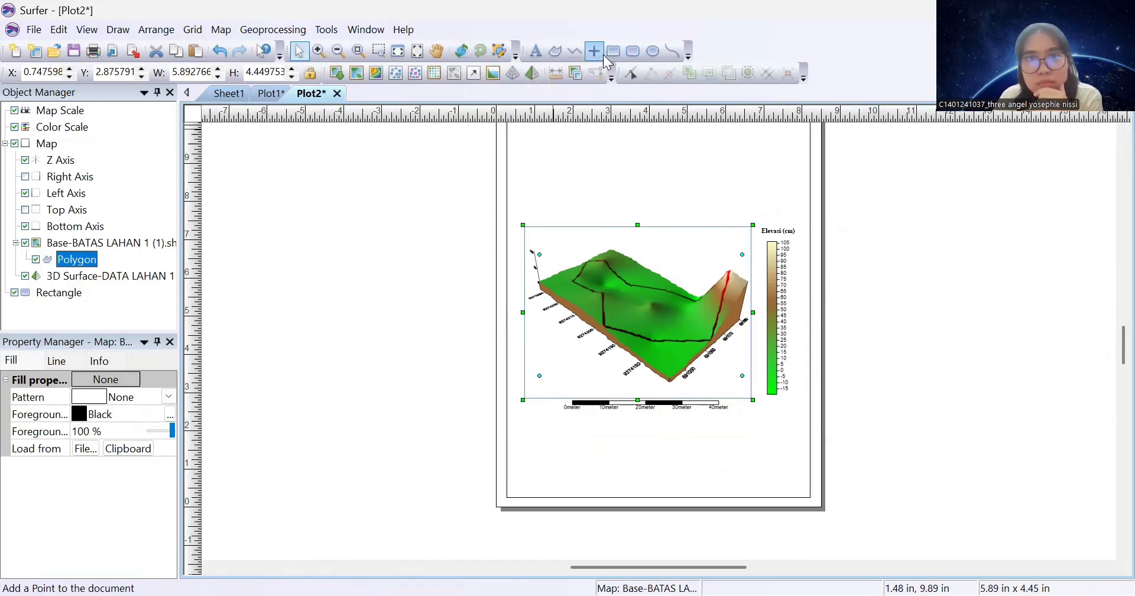
Turn the 3D surface with the Trackball to about 42° rotation and 33° tilt
click(461, 52)
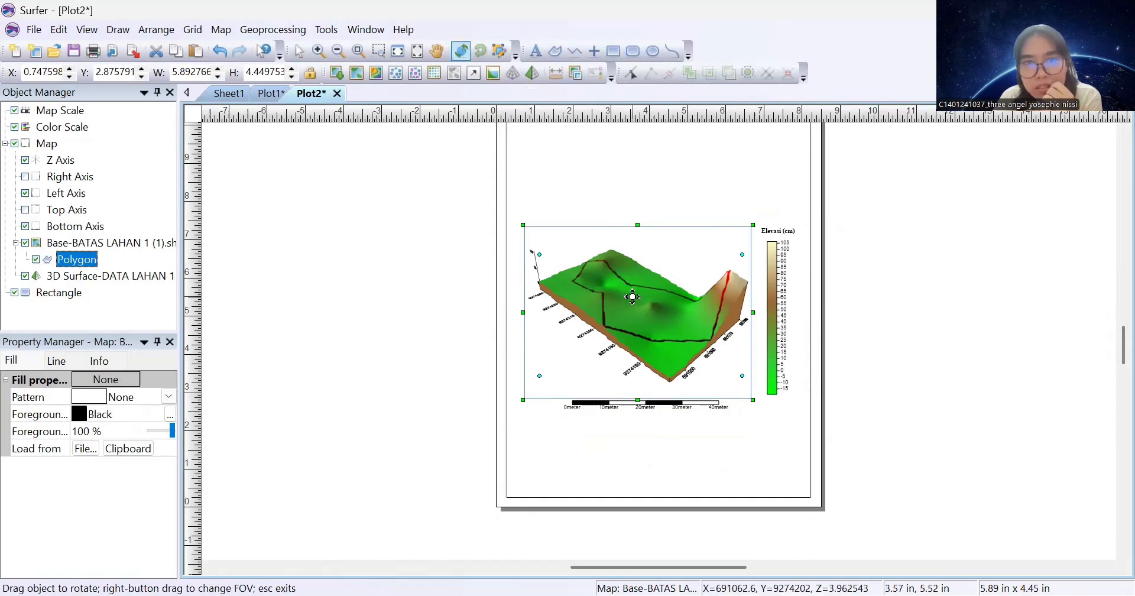
mouse_move(633, 294)
mouse_down()
mouse_move(613, 314)
mouse_move(660, 307)
mouse_move(649, 309)
mouse_move(676, 324)
mouse_move(658, 307)
mouse_move(613, 317)
mouse_move(638, 345)
mouse_move(645, 311)
mouse_up()
mouse_move(664, 311)
mouse_down()
mouse_move(654, 338)
mouse_move(673, 307)
mouse_up()
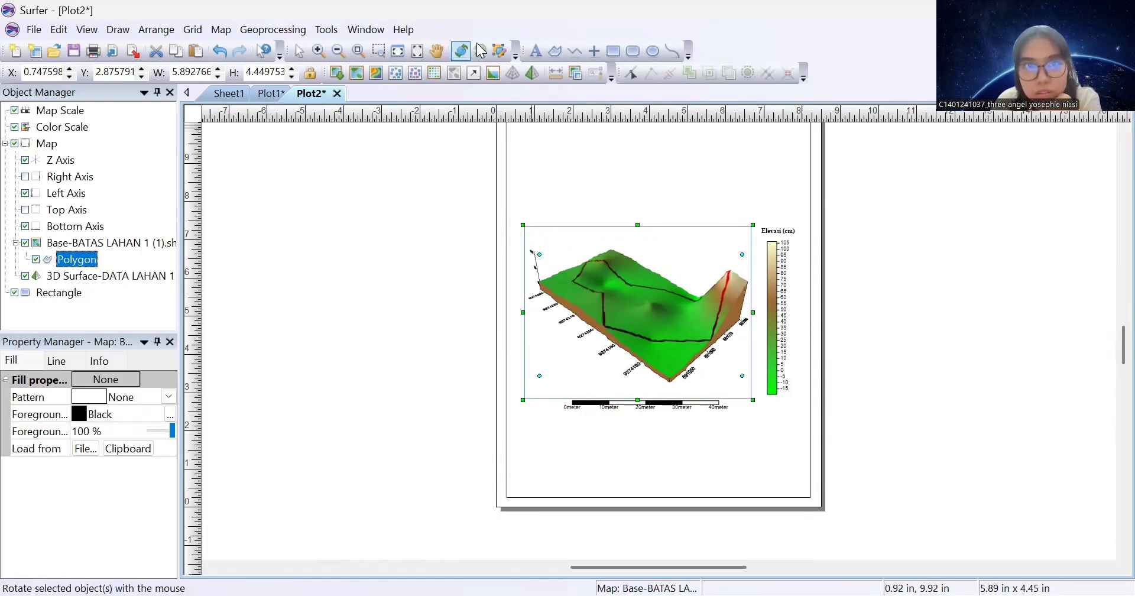
click(466, 57)
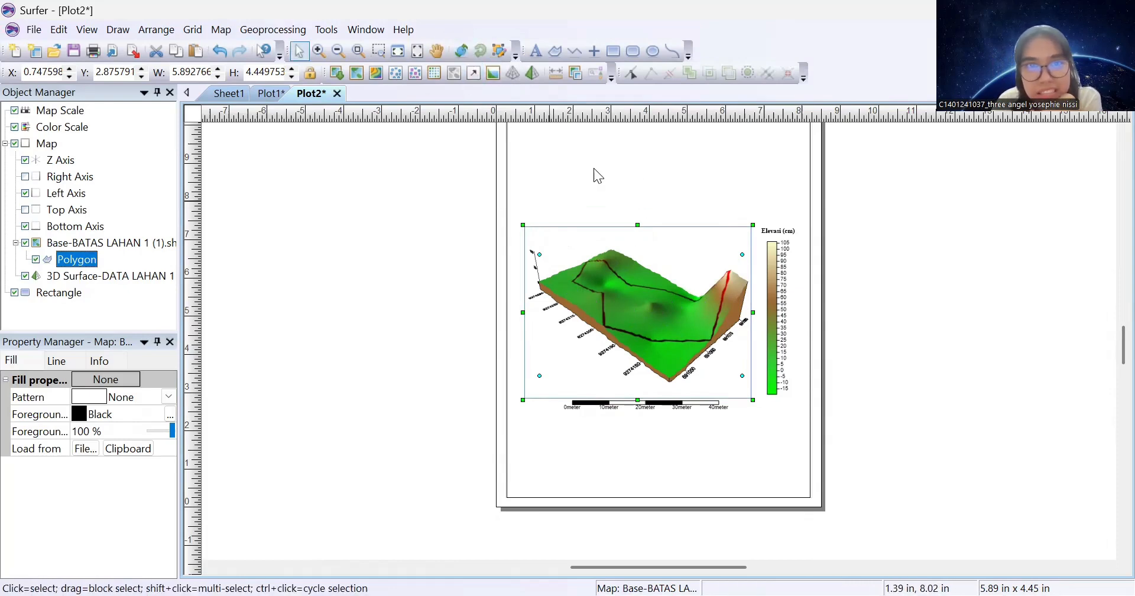
Place a point symbol, enlarge it to about 1.09 inches, and make it GSI North Arrows Symbol 1
click(595, 52)
click(709, 197)
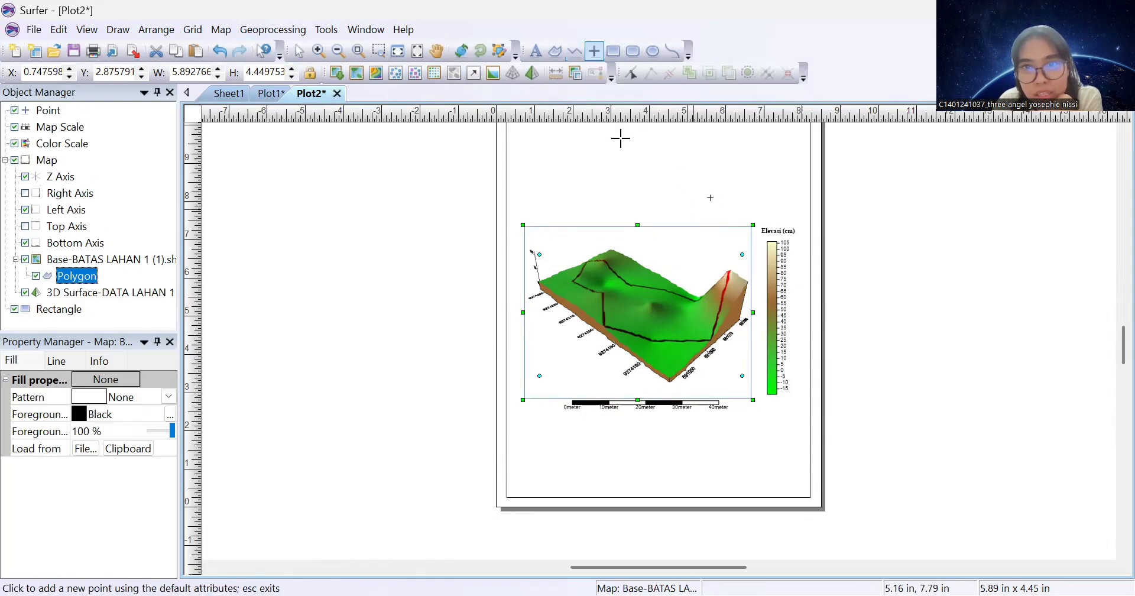
click(299, 51)
click(710, 197)
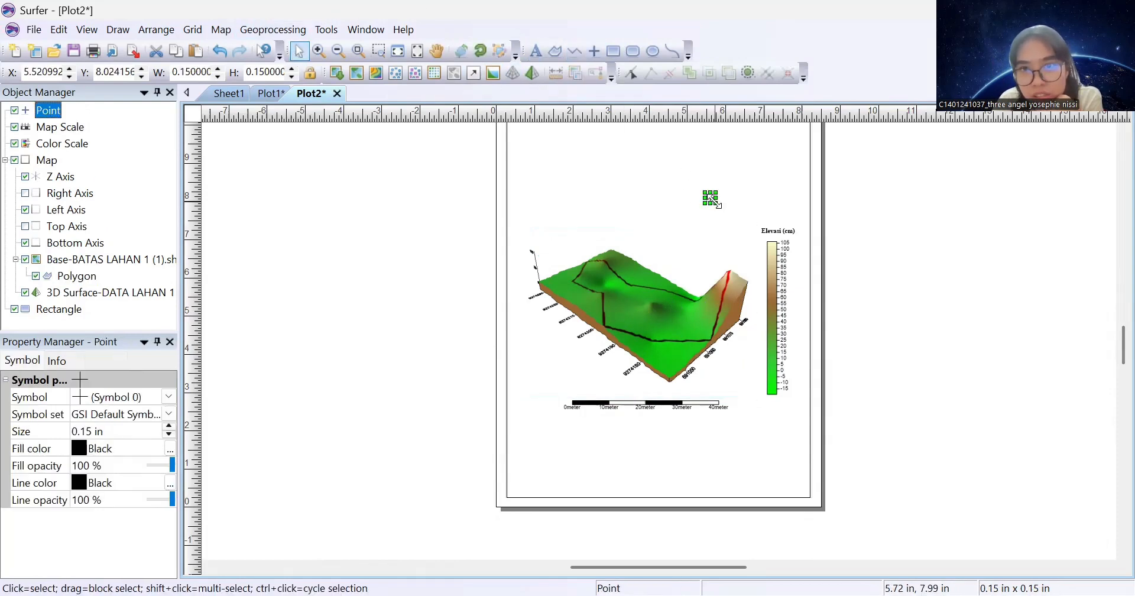
drag(714, 202, 752, 239)
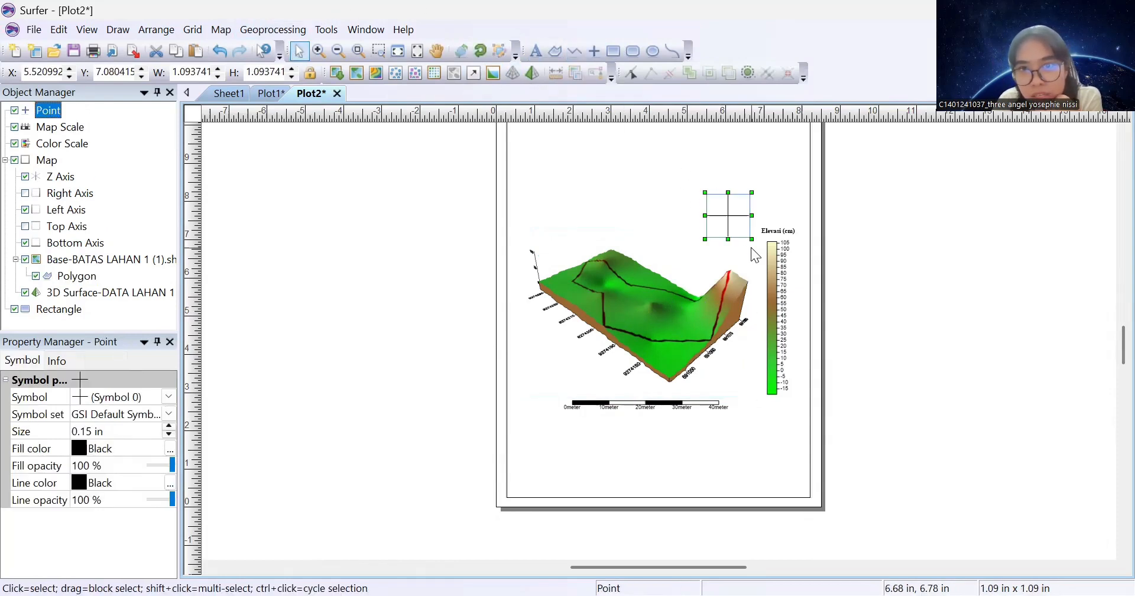
click(171, 415)
click(113, 486)
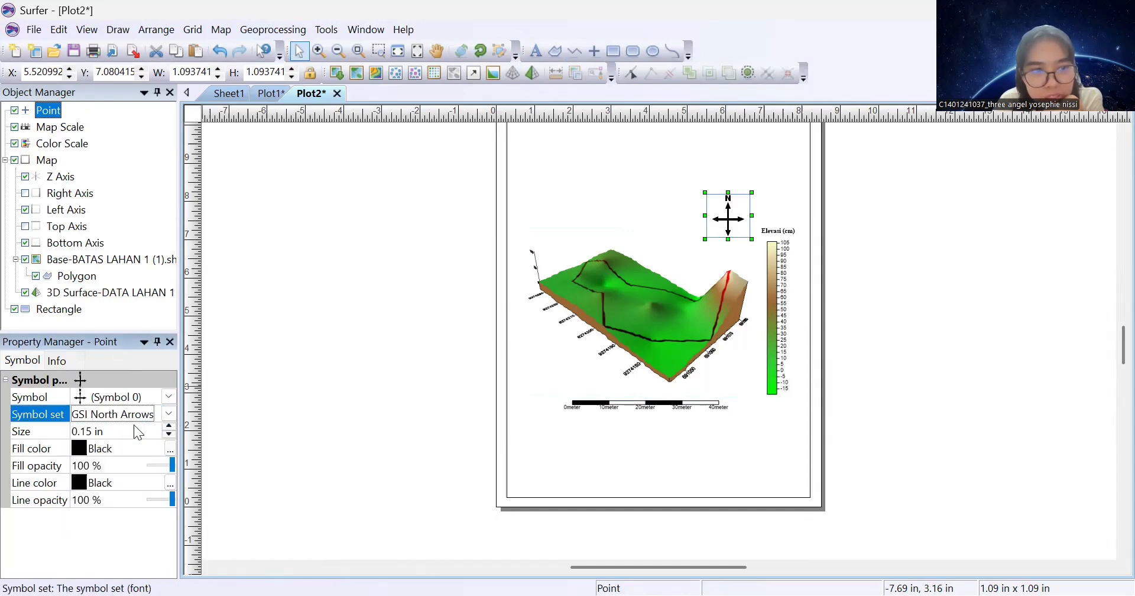
click(169, 396)
click(147, 399)
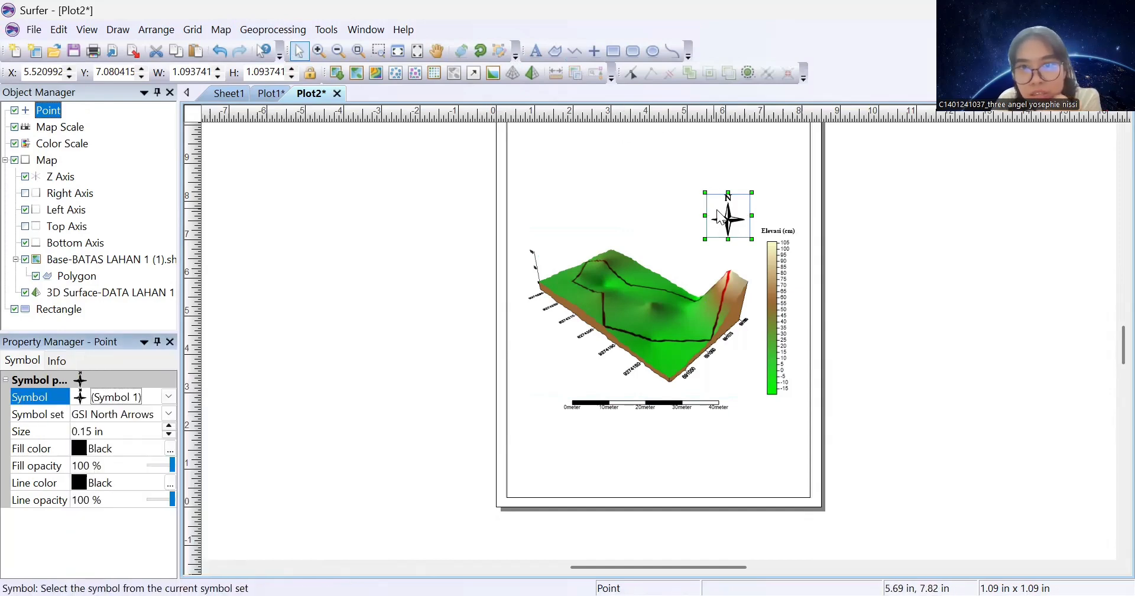
Rotate the north arrow to about 346.5° and position it beside the colour scale at upper right
drag(724, 228, 628, 331)
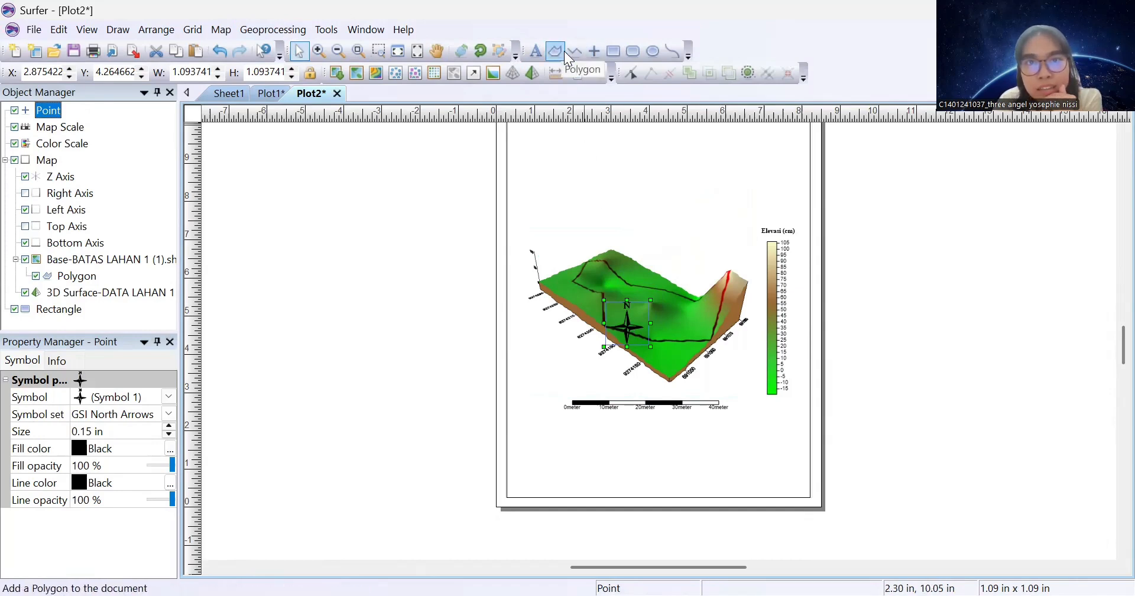
click(482, 50)
drag(615, 311, 597, 284)
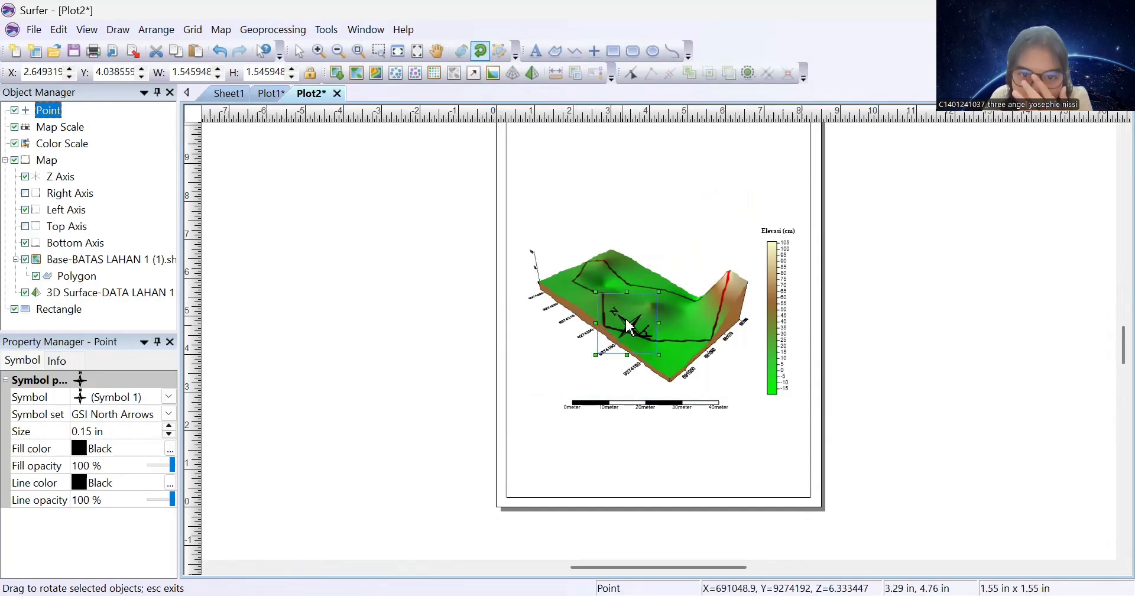
drag(630, 327, 632, 288)
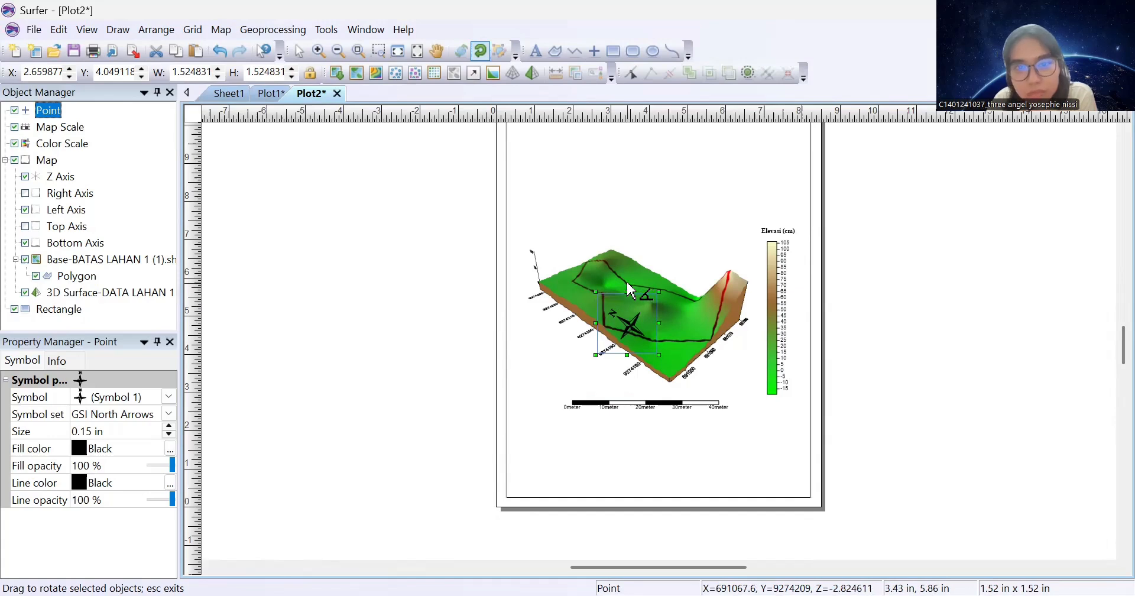
click(300, 51)
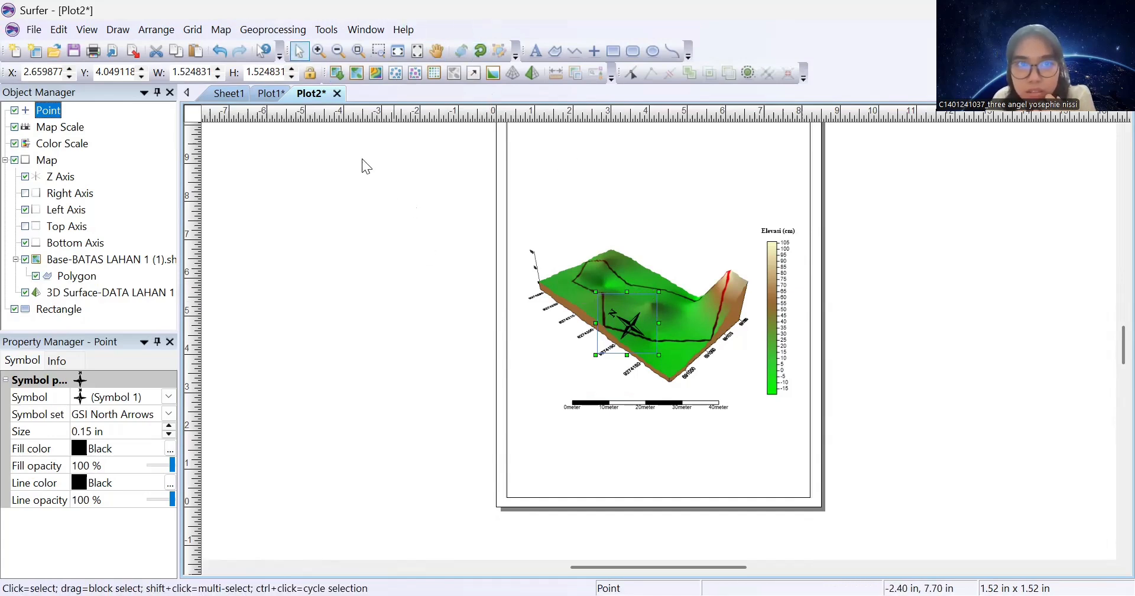
drag(623, 322, 716, 232)
click(637, 188)
click(727, 243)
Start a bold, centred 30 pt Times New Roman text block reading 'PETA KONTUR 3D LAHAN 1 LEUWIKOPO'
scroll(630, 233, down, 1)
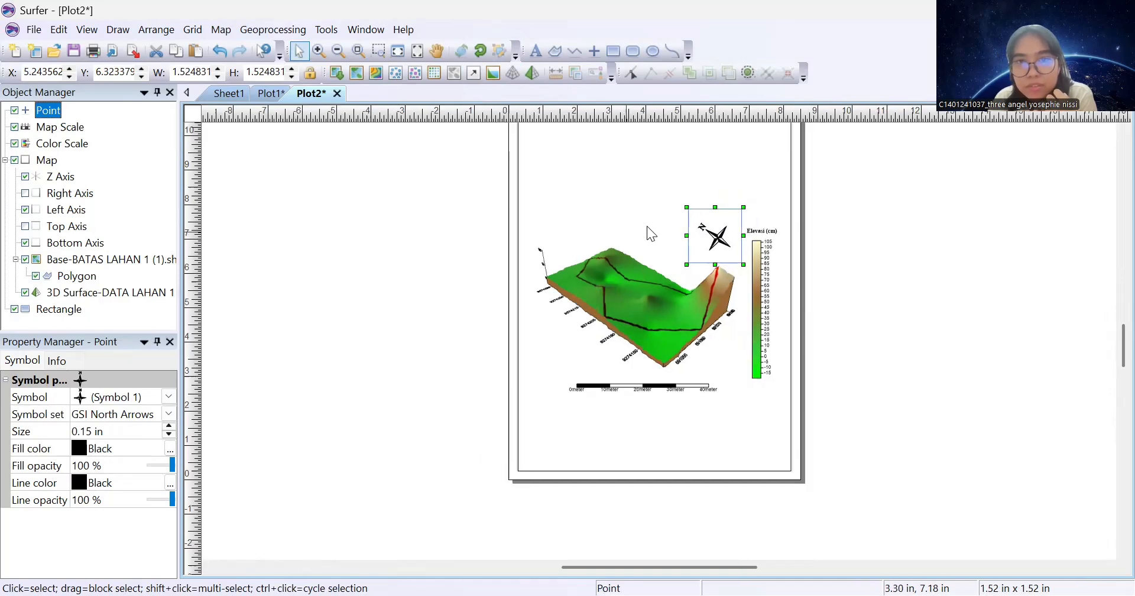
click(536, 51)
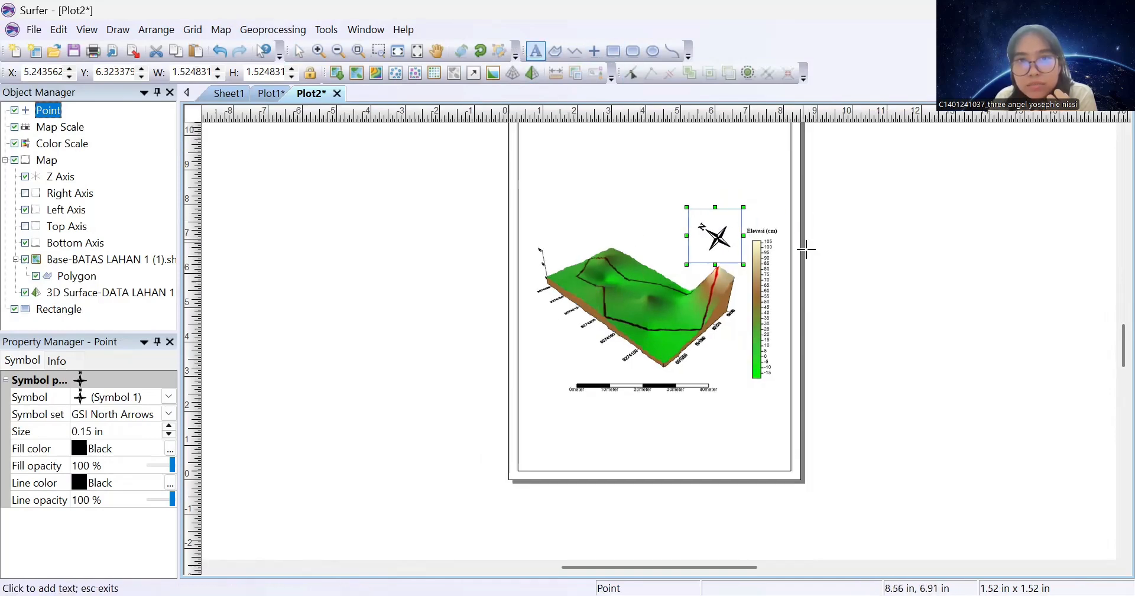
click(644, 157)
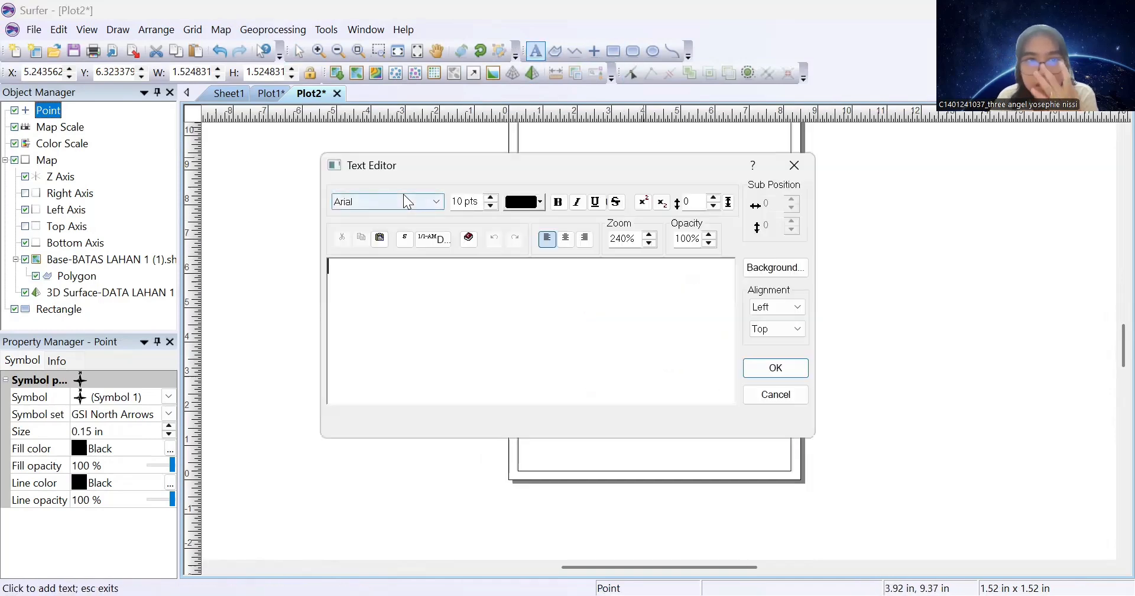
click(405, 200)
text(time)
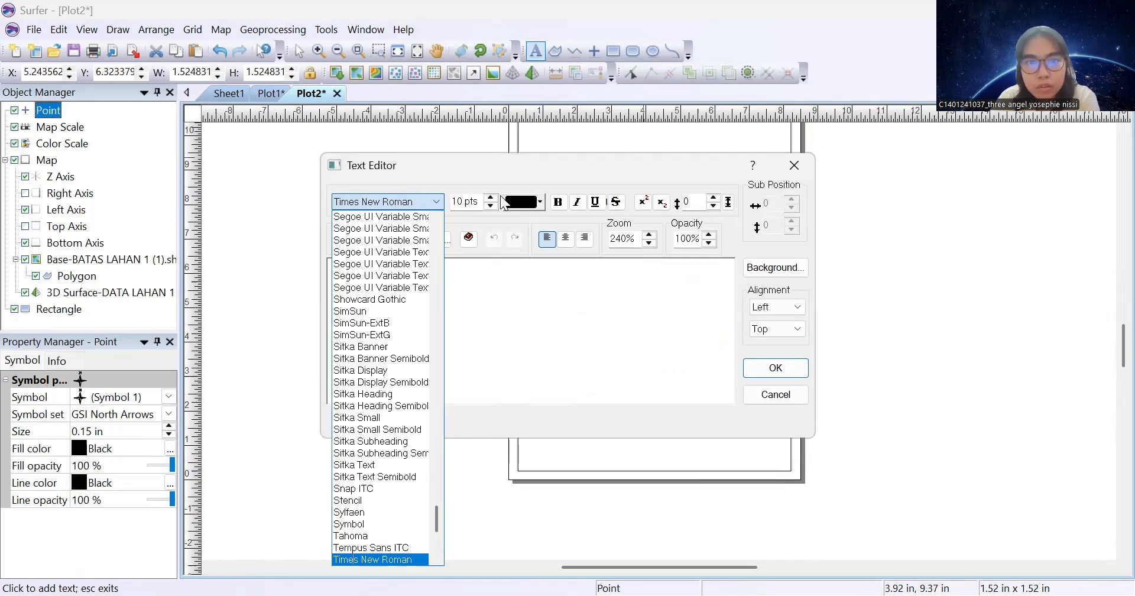
click(491, 197)
click(491, 197)
click(490, 197)
click(490, 197)
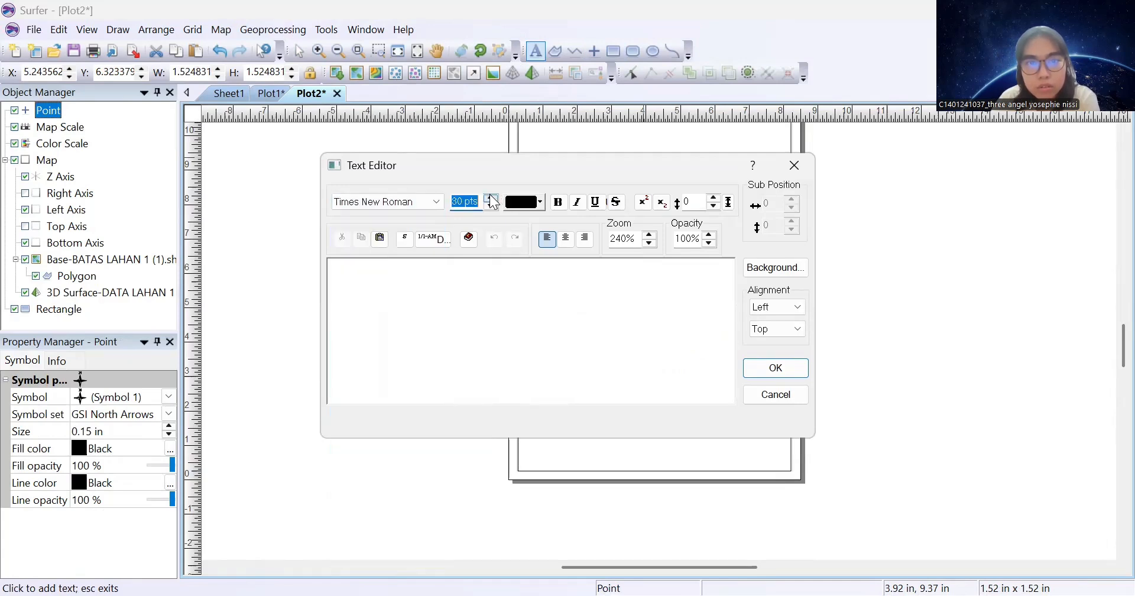
click(557, 202)
click(566, 238)
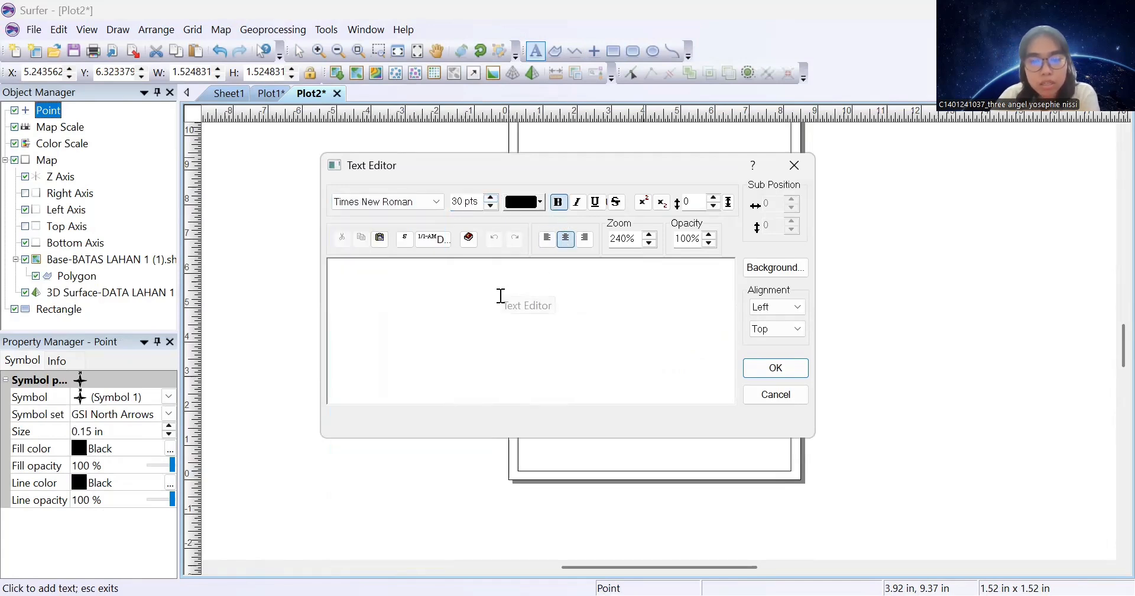
text(PETA)
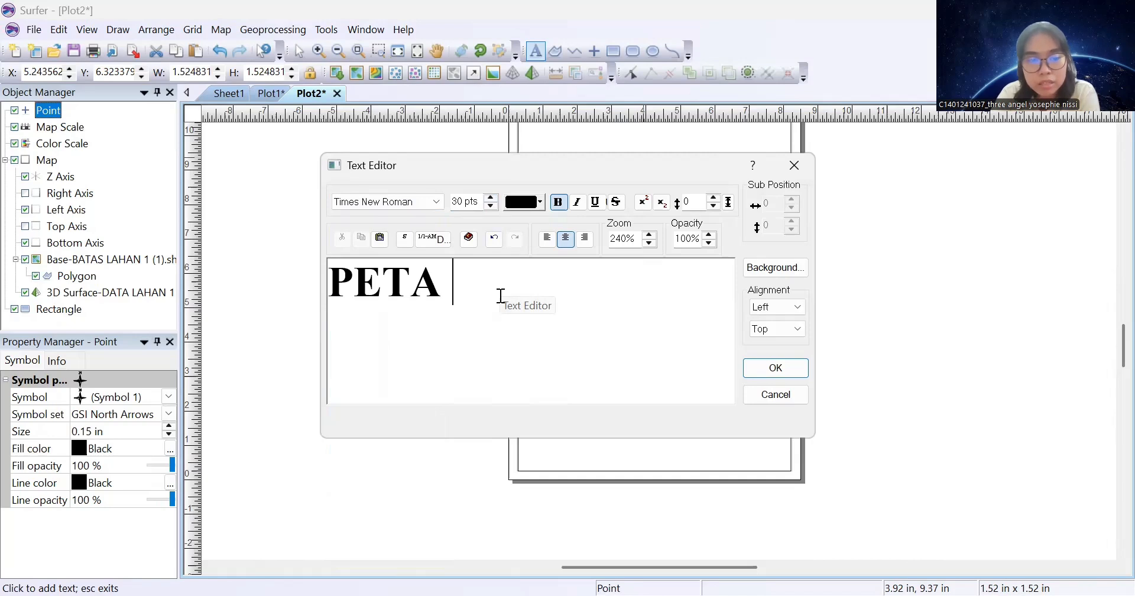
text( 3D)
key(BackSpace)
key(BackSpace)
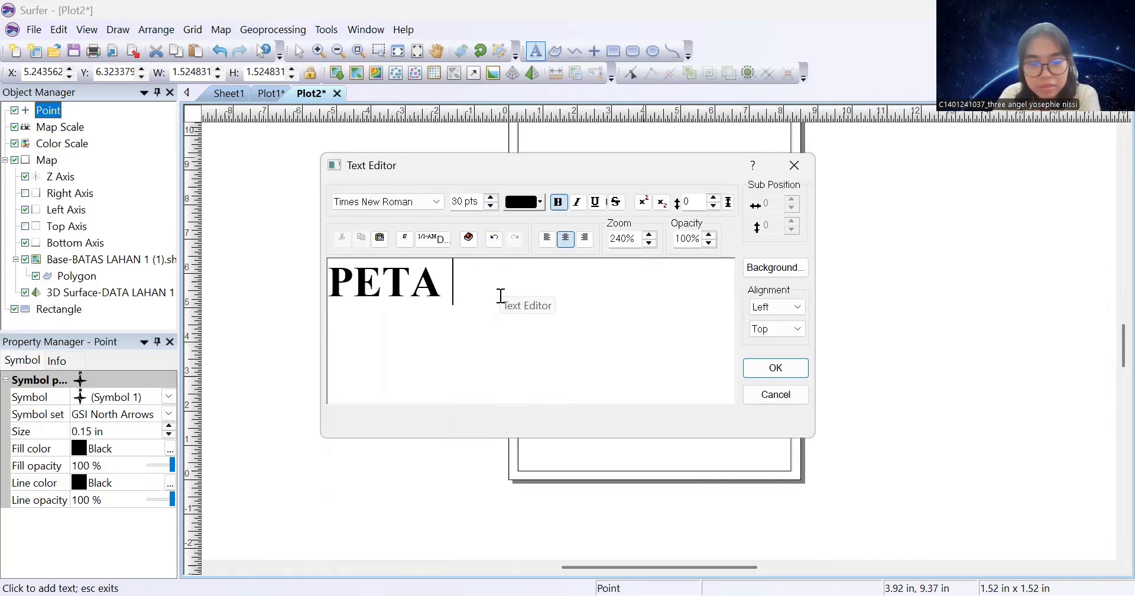
text(KONTUR 3D)
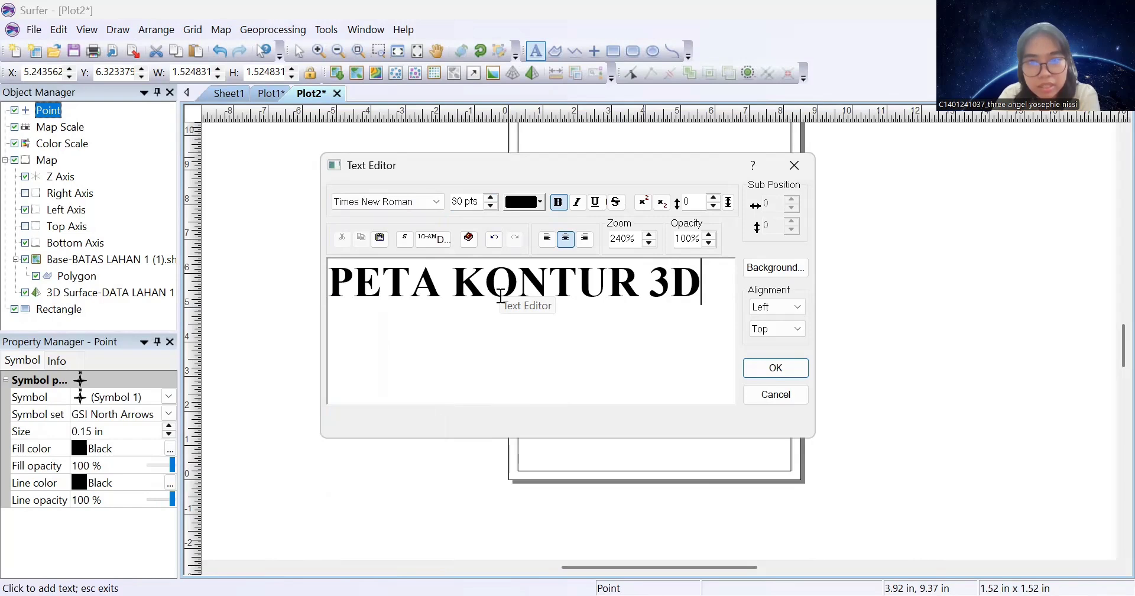
text( LAHAN 1 L)
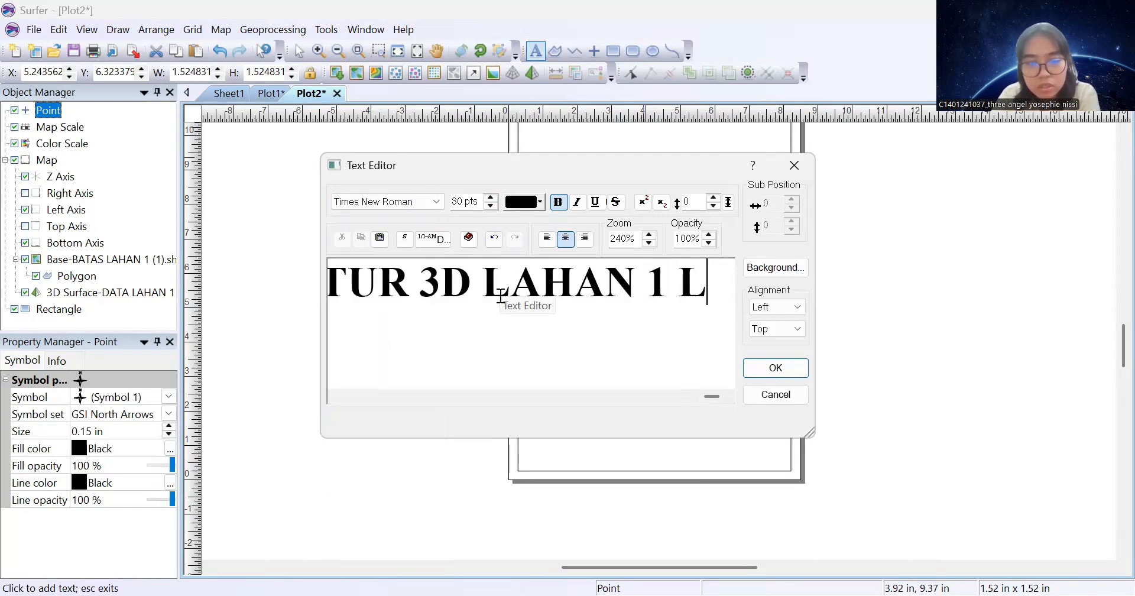
text(EUWIKOPO)
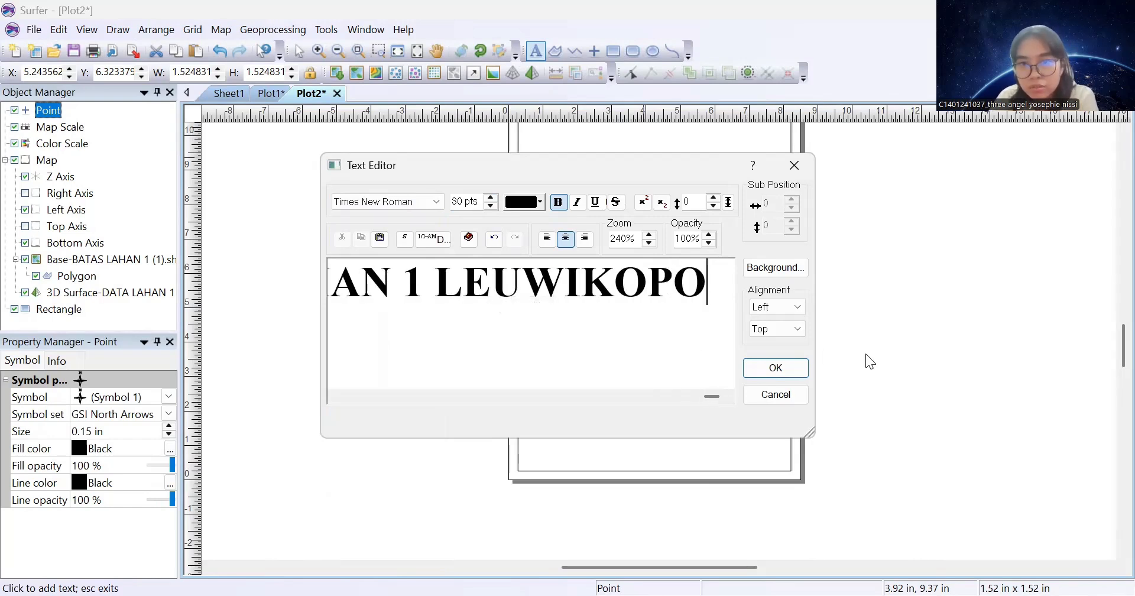
Place the 'PETA KONTUR 3D LAHAN 1 LEUWIKOPO' title and drag it to the top of the page
click(774, 369)
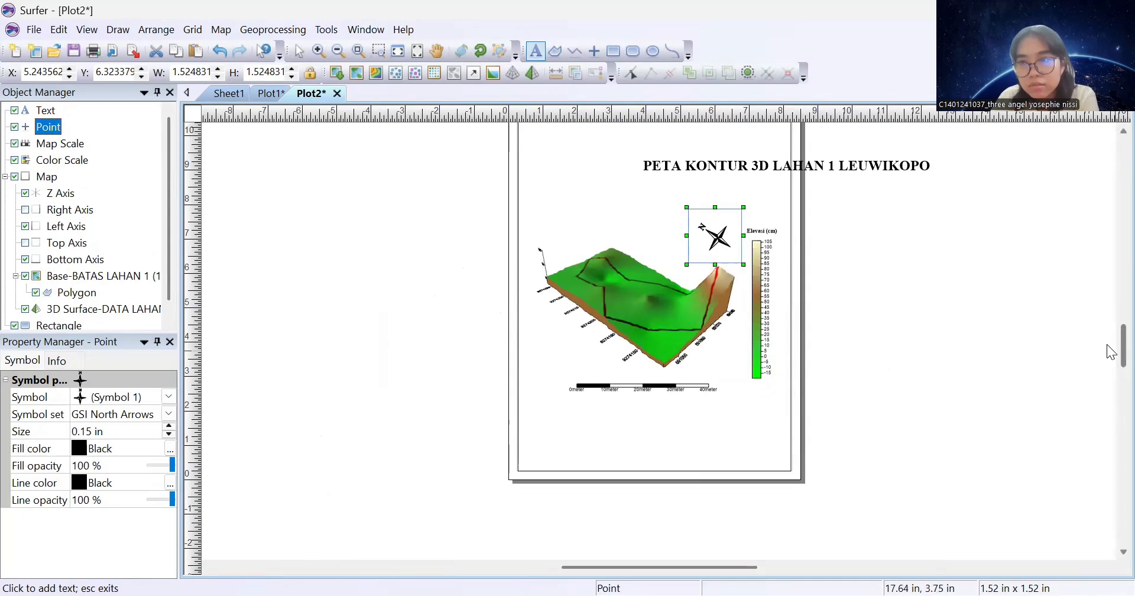
scroll(1111, 402, up, 5)
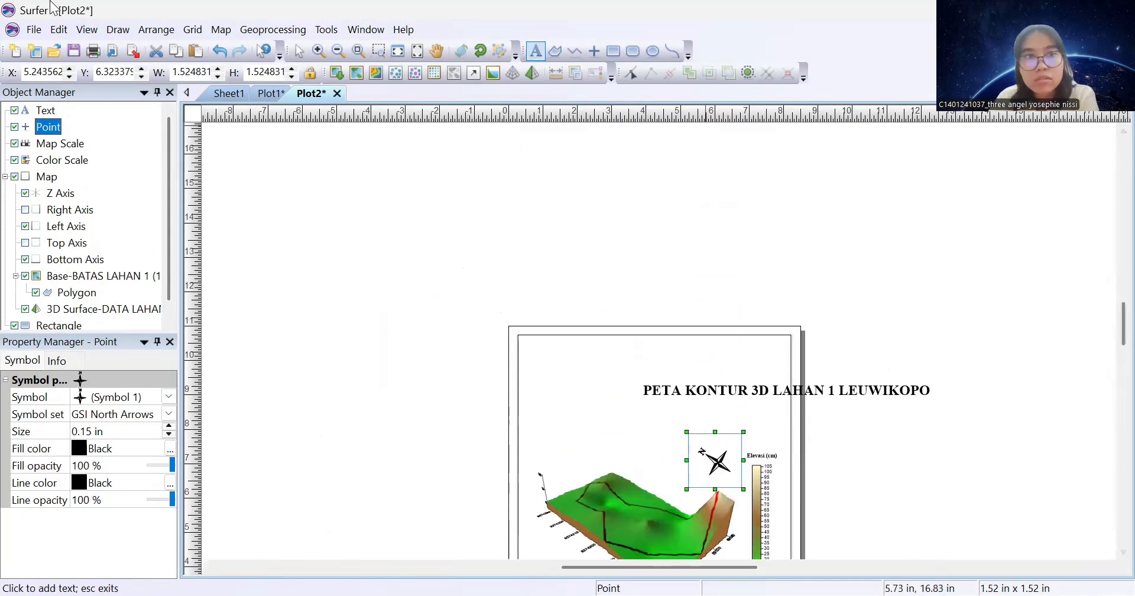
click(299, 50)
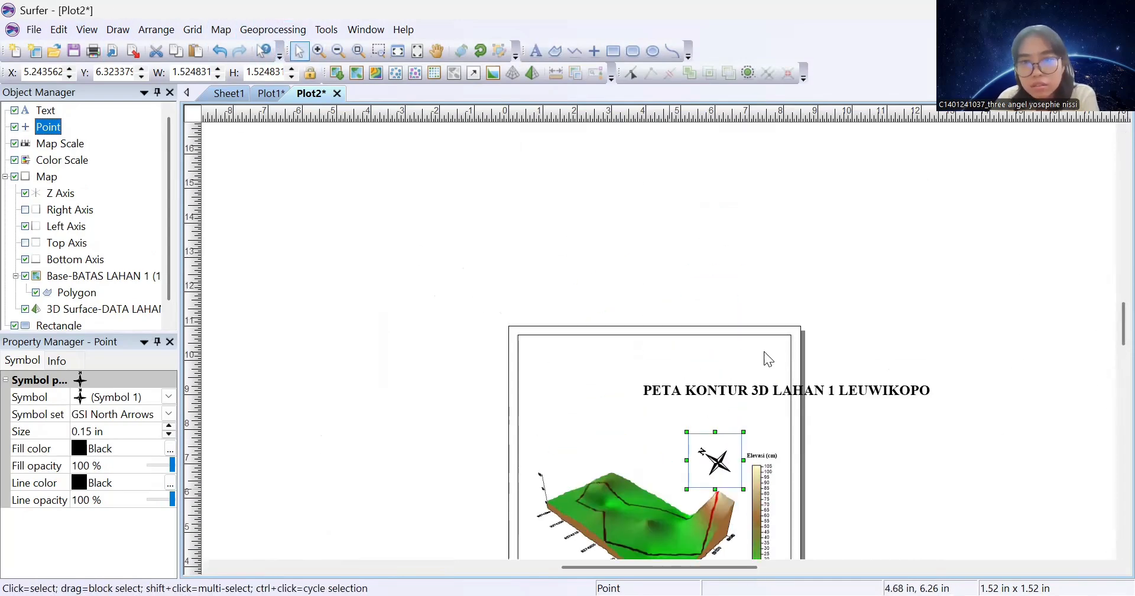
drag(750, 391, 638, 349)
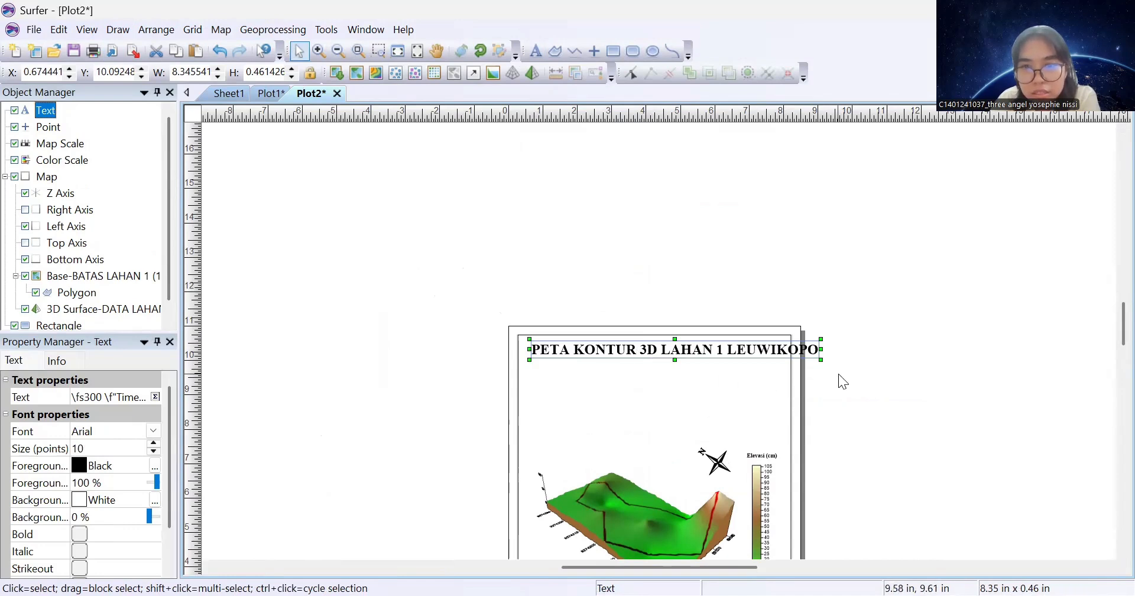
mouse_move(706, 349)
mouse_down()
mouse_move(692, 343)
mouse_move(709, 356)
mouse_up()
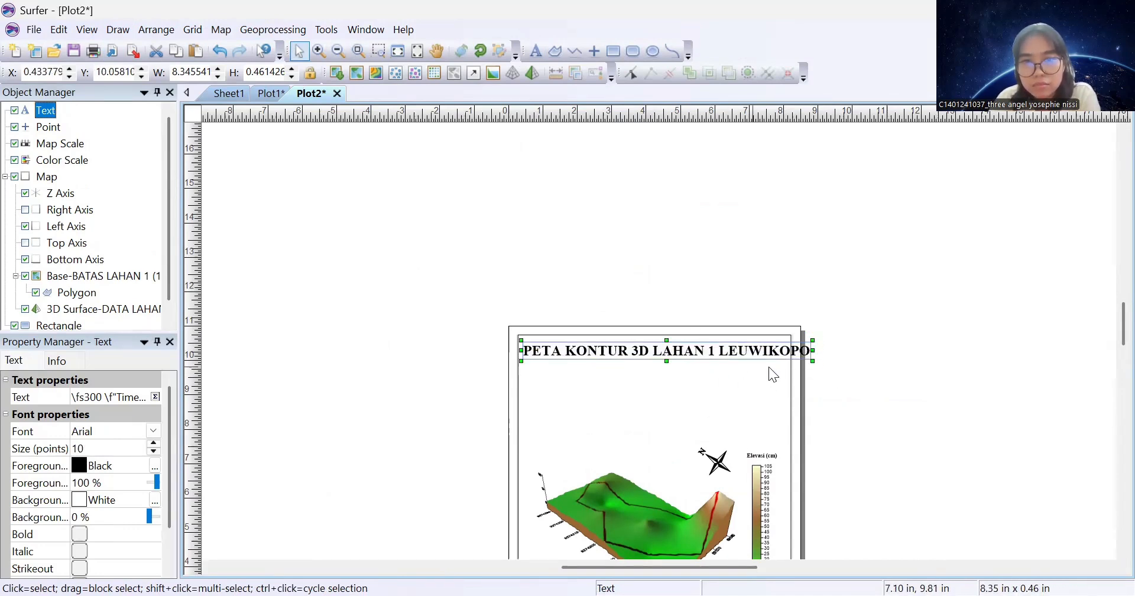
Shrink the title's text box, then nudge the title slightly right and down
drag(813, 359, 785, 389)
click(725, 361)
click(727, 357)
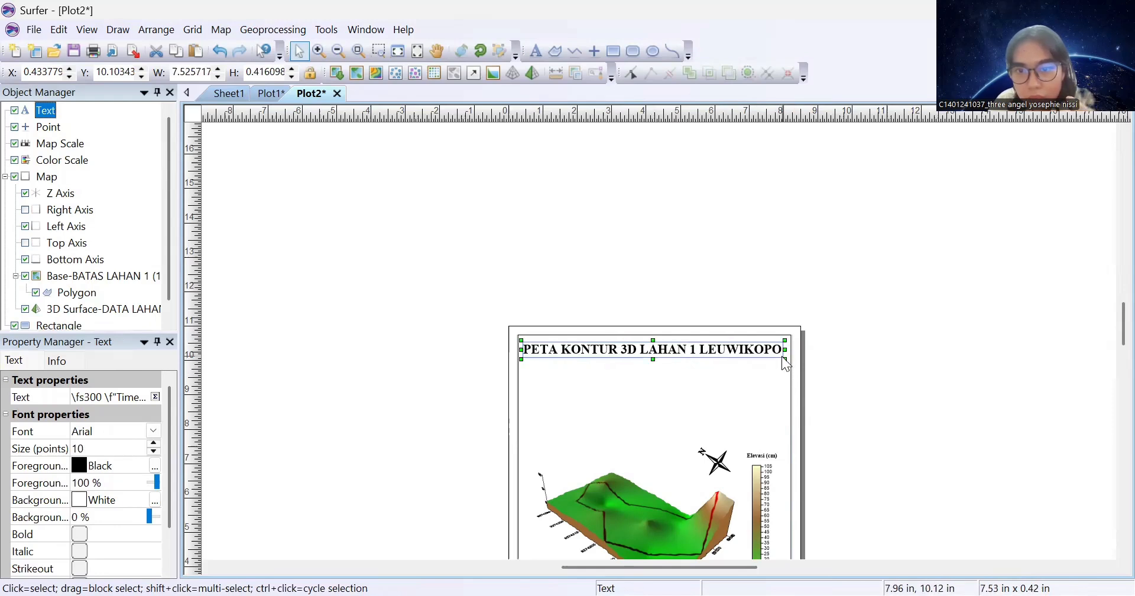
drag(759, 350, 762, 351)
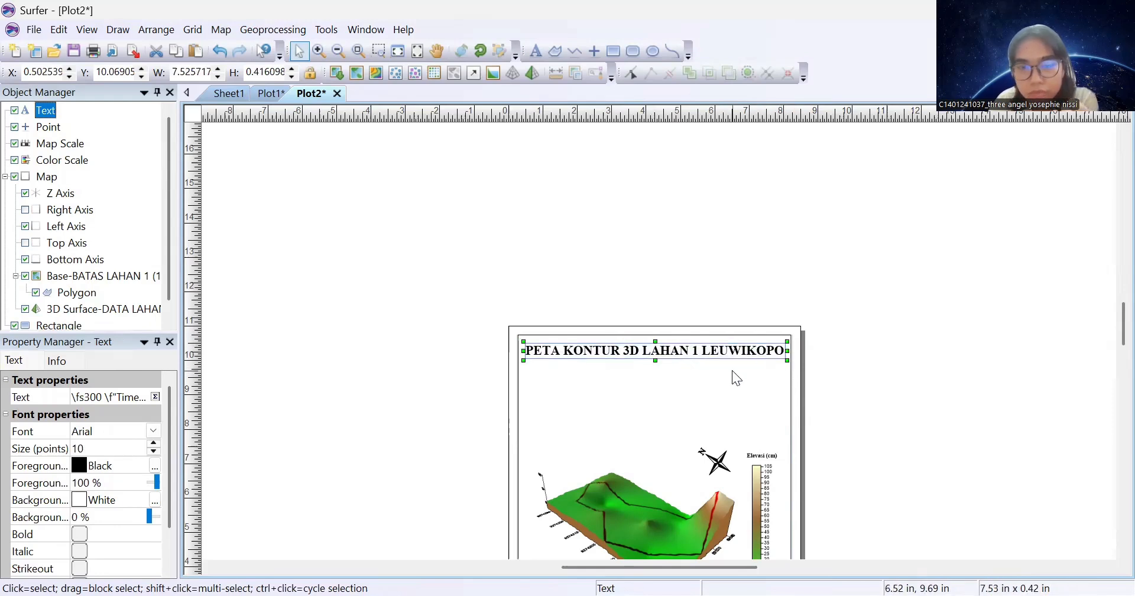
Add a bold Times New Roman 20 pt text block: author's name, student number, PARALEL 2, JUMAT, 1 MEI 2026
click(536, 50)
click(562, 389)
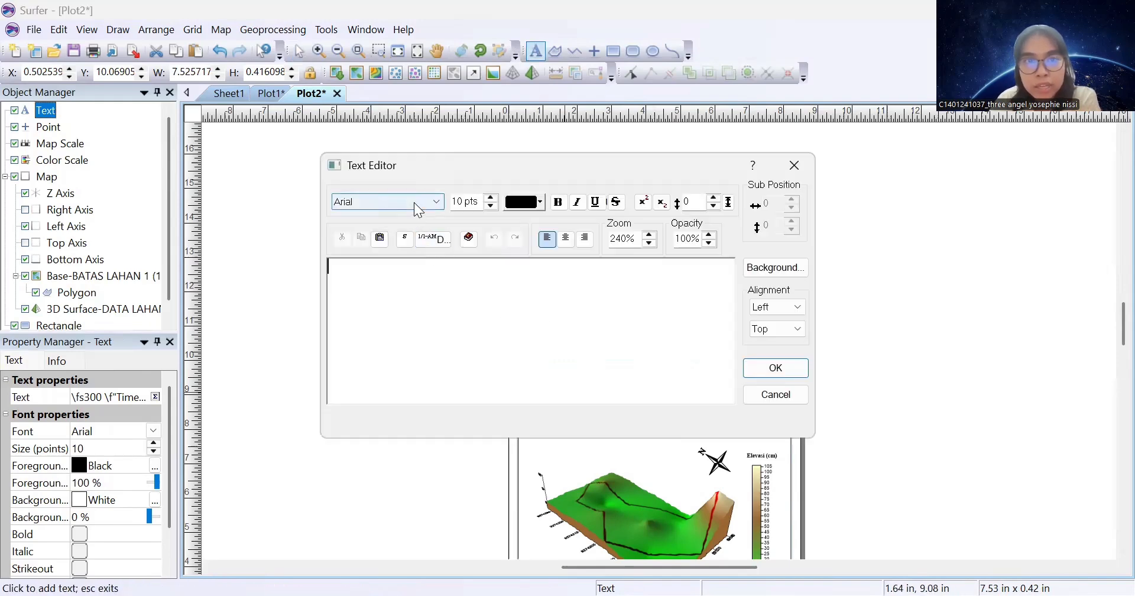
click(414, 203)
text(time)
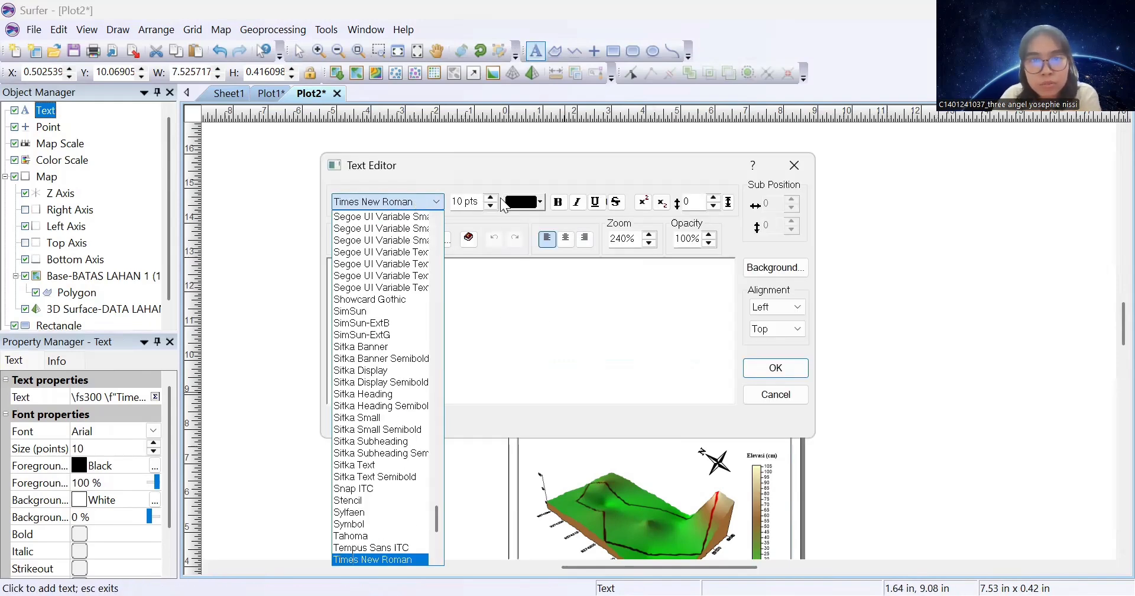
click(491, 199)
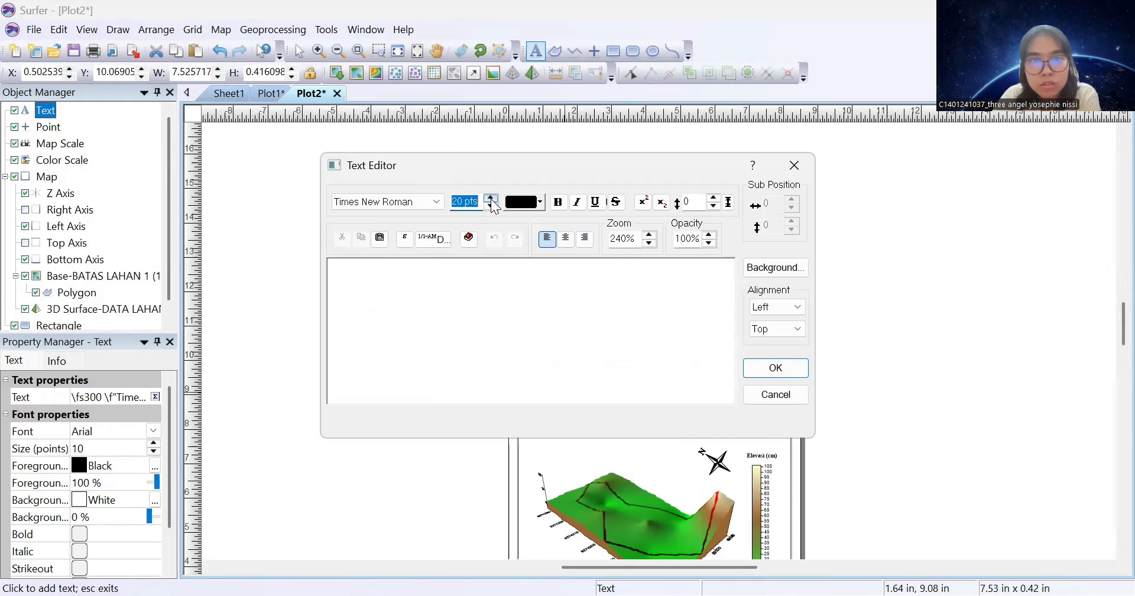
click(559, 202)
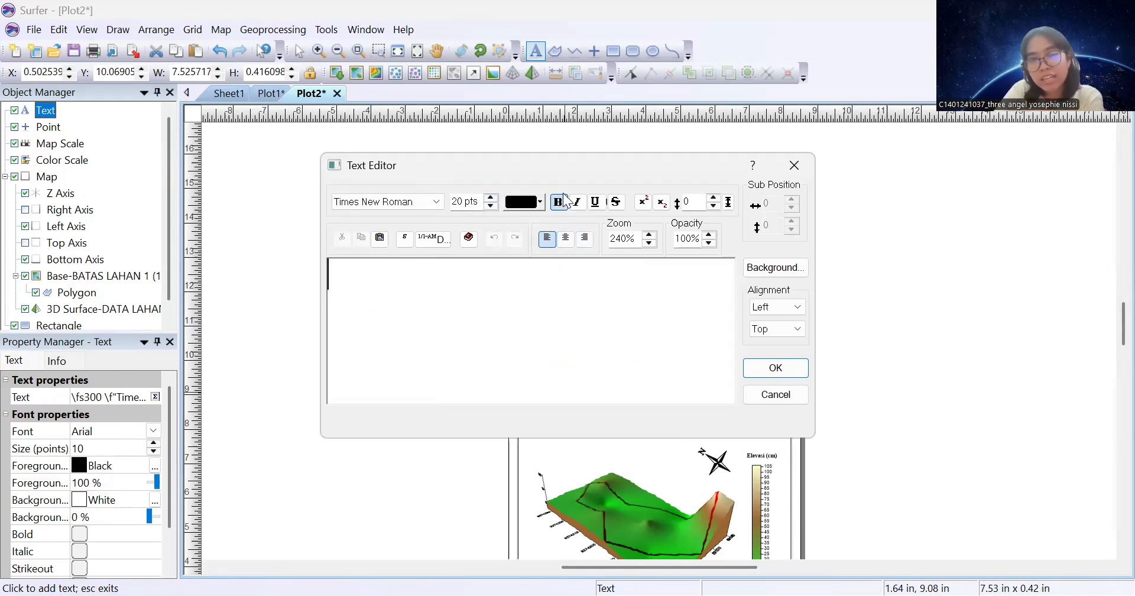
text(THREE ANGEL )
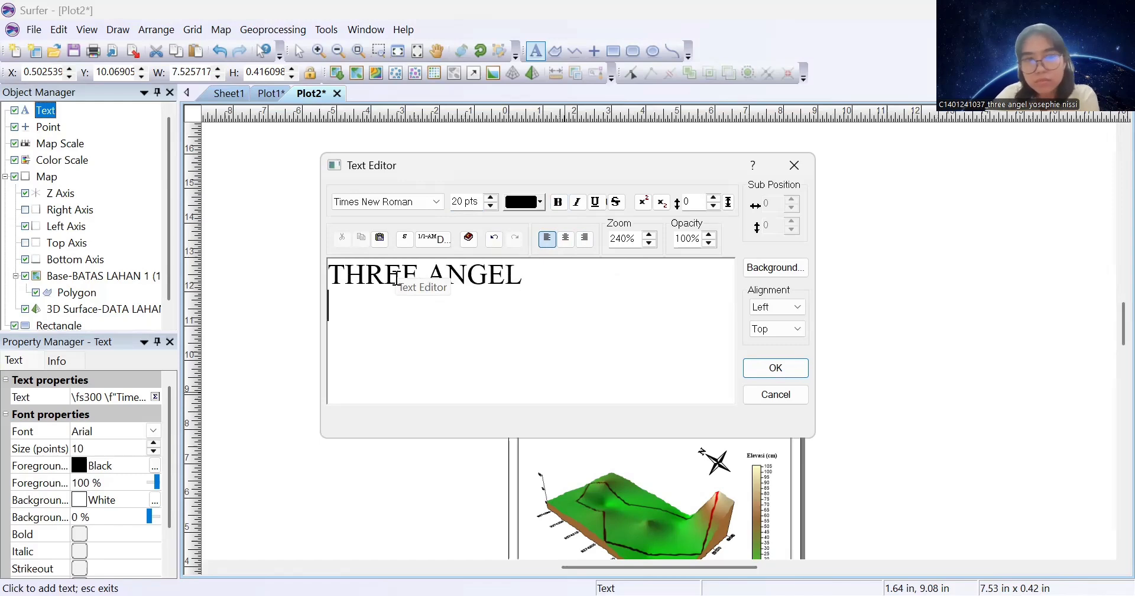
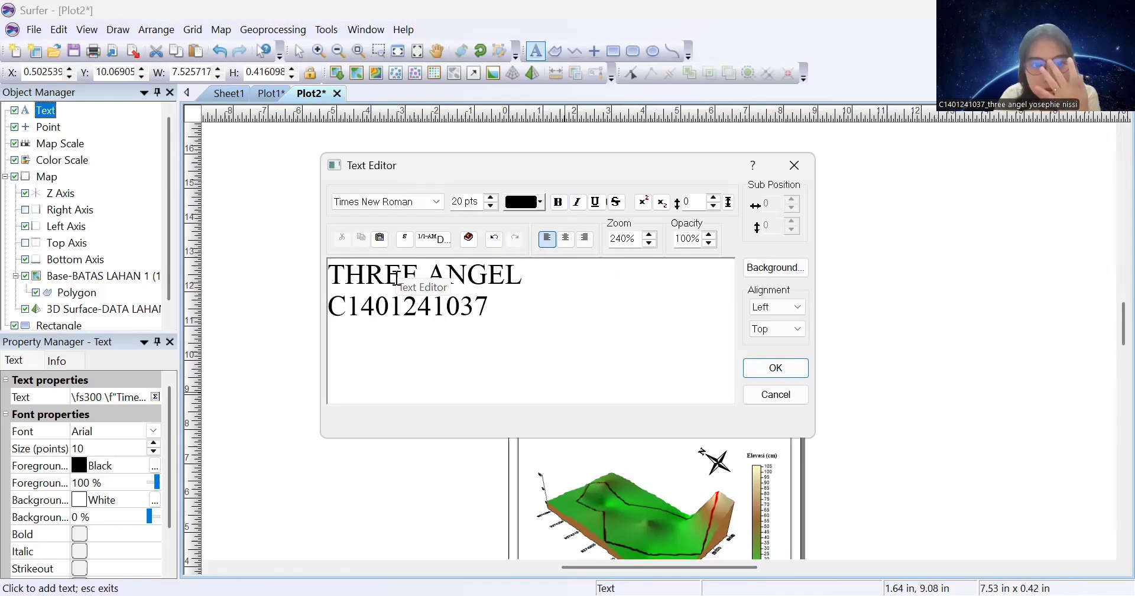
text(PARALEL 2 )
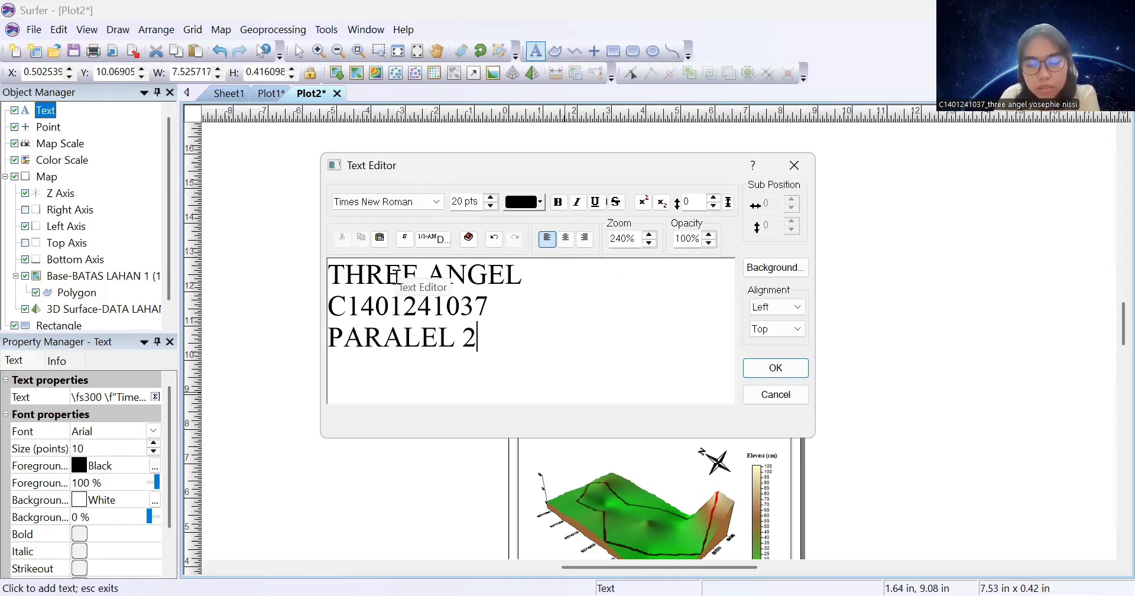
text(JUMAT)
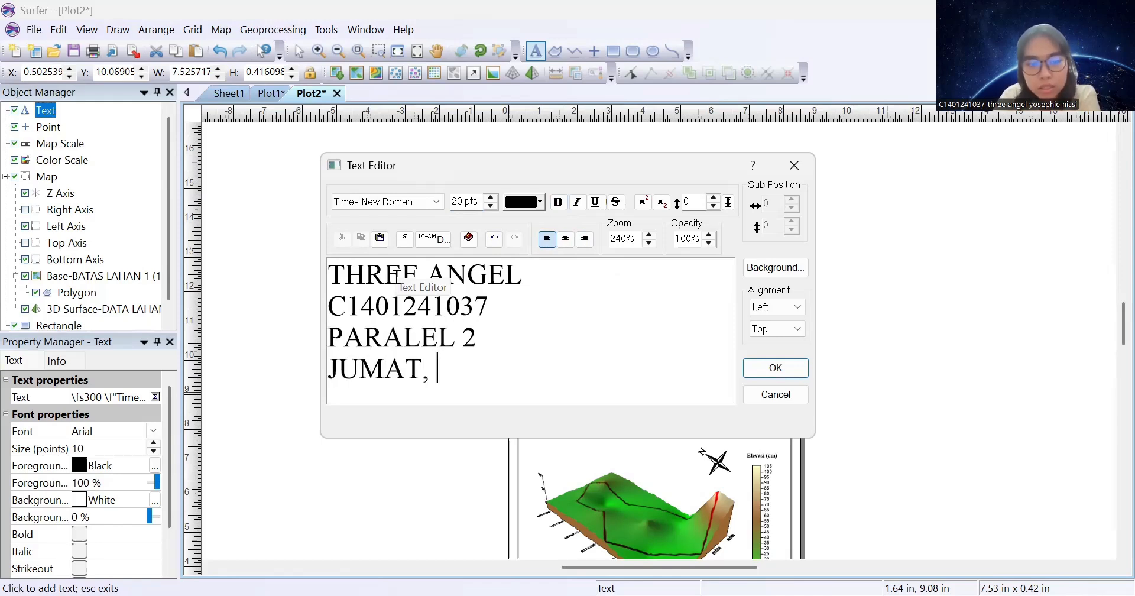
text(, 1 MEI 2026)
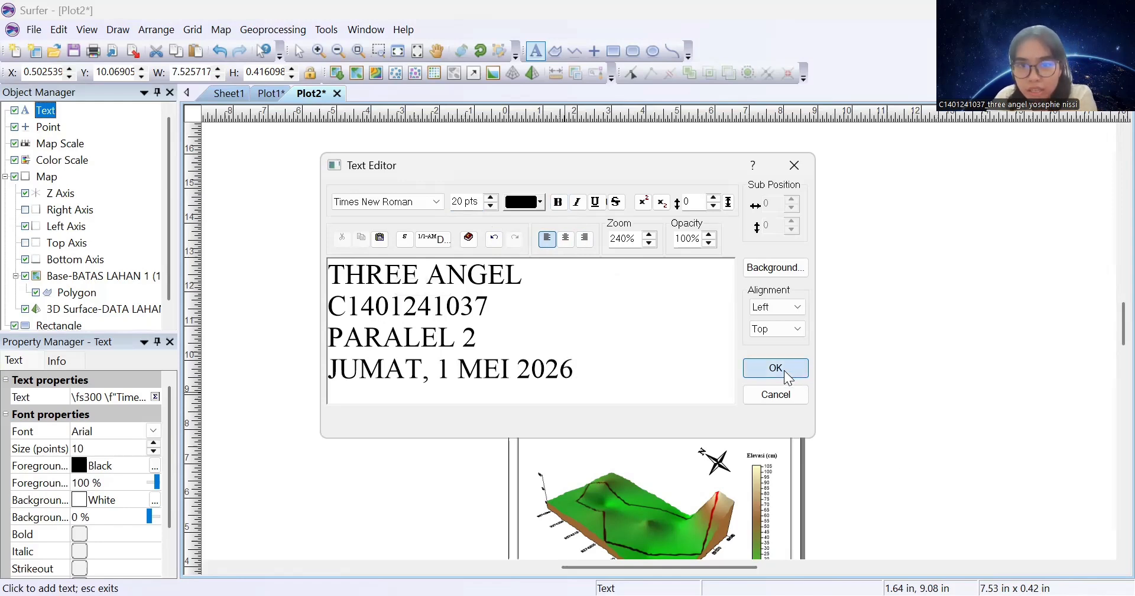
click(777, 368)
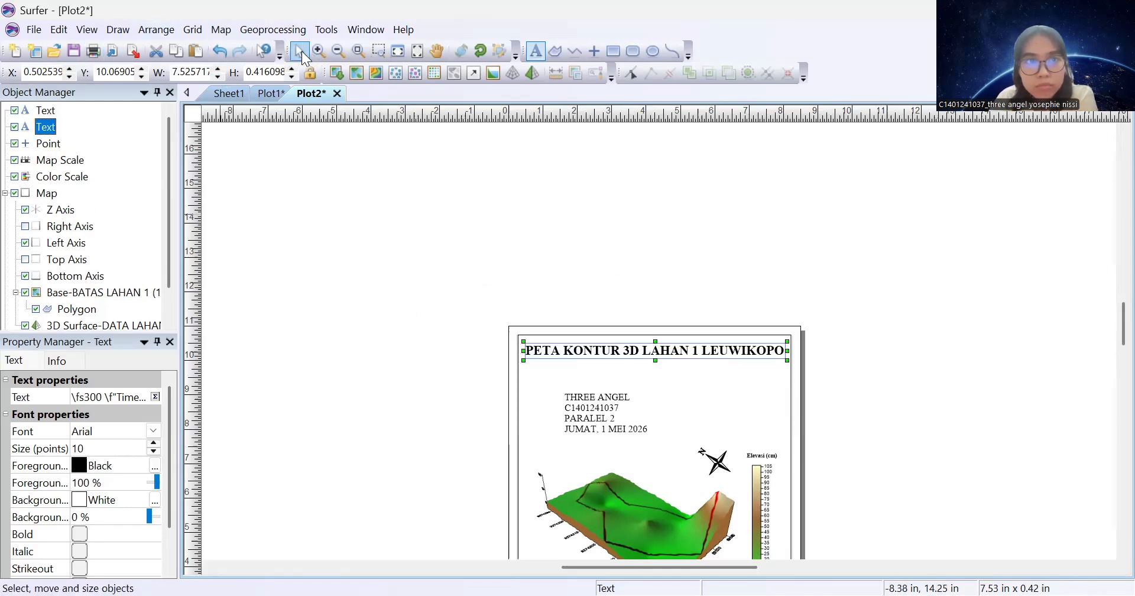
Move the author text block up-left so it sits beneath the 3D map title
click(300, 52)
click(574, 409)
drag(590, 400, 554, 383)
click(465, 380)
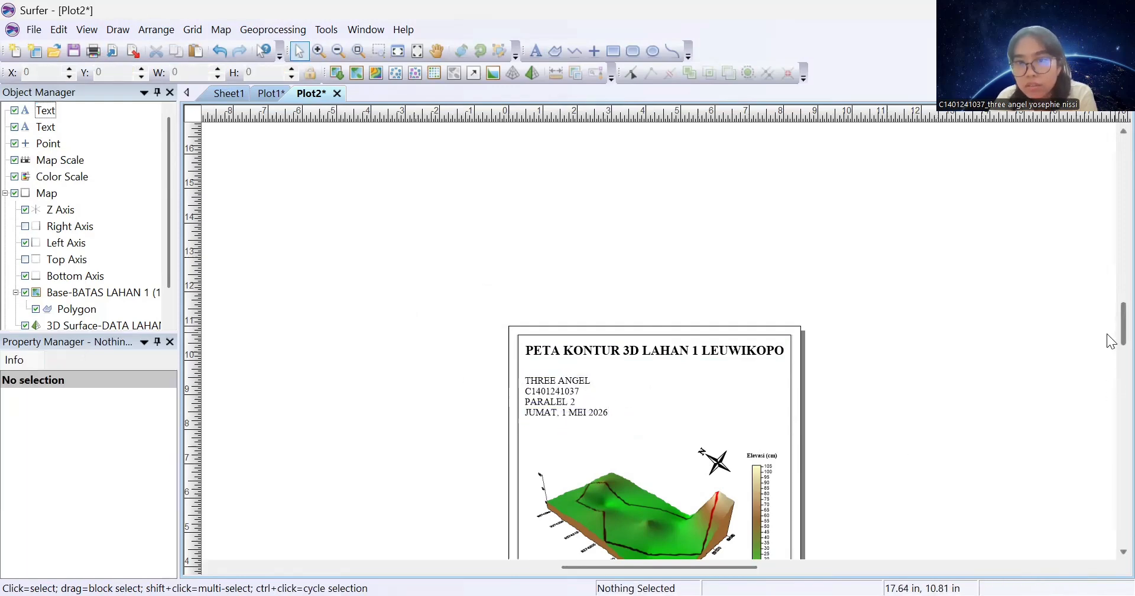
Export the Plot1 2D contour map as JPG 'PETA KONTUR 2D LAHAN 1 LEUWIKOPO.jpg' at 1157×1502 pixels
scroll(1112, 341, down, 5)
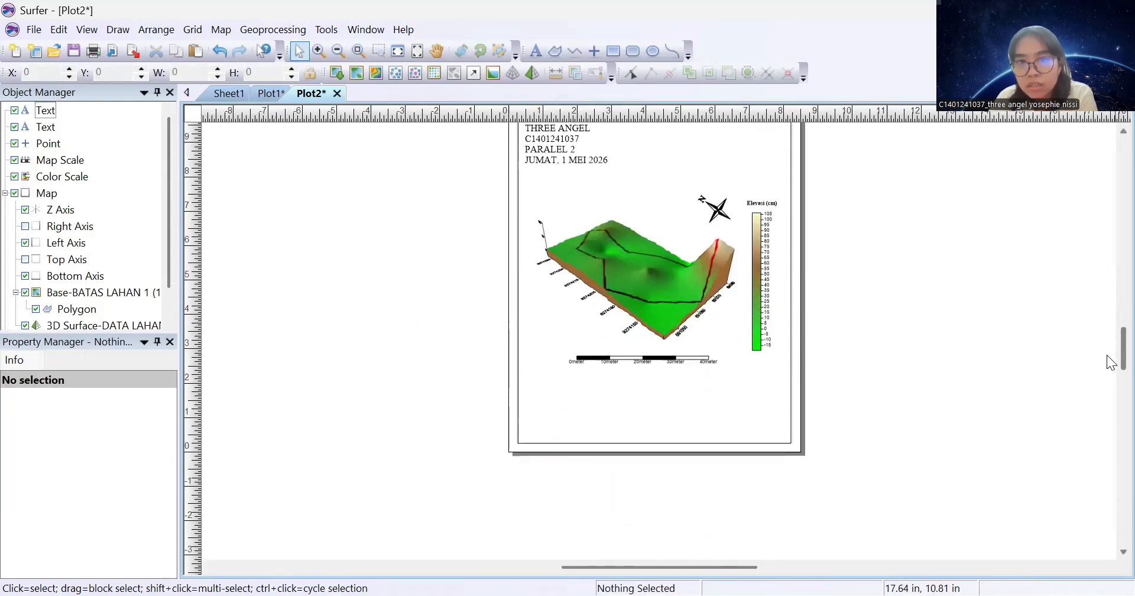
click(263, 94)
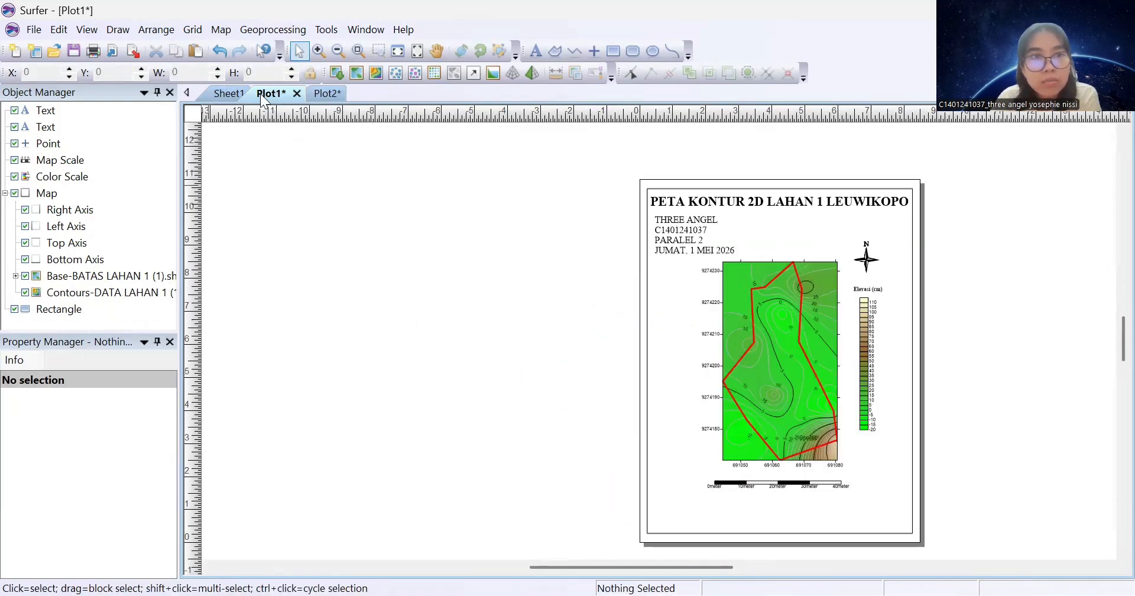
click(36, 29)
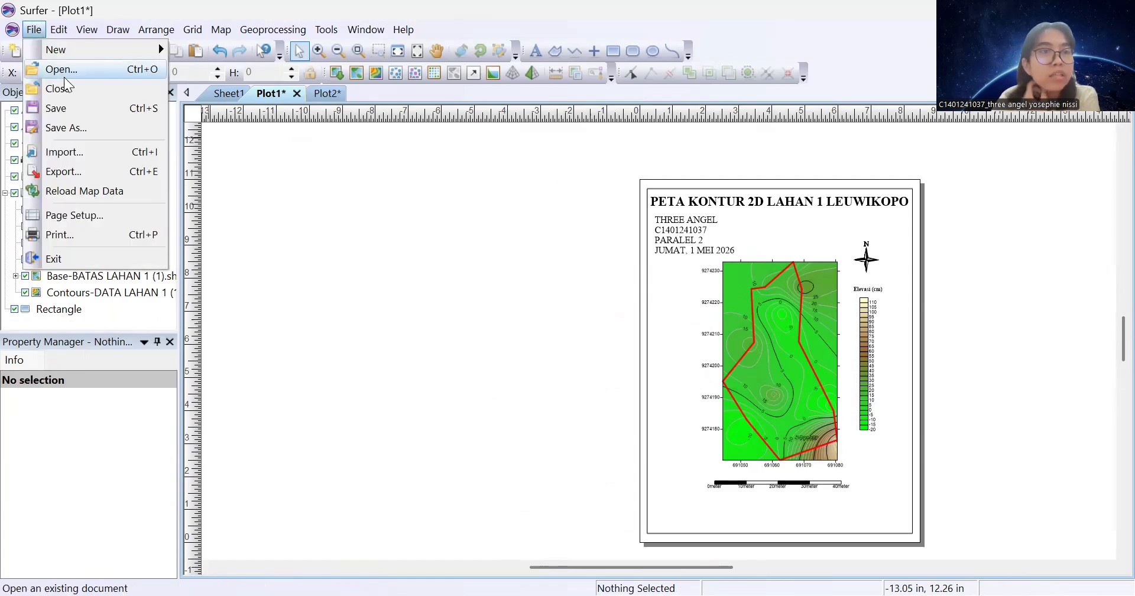
click(103, 168)
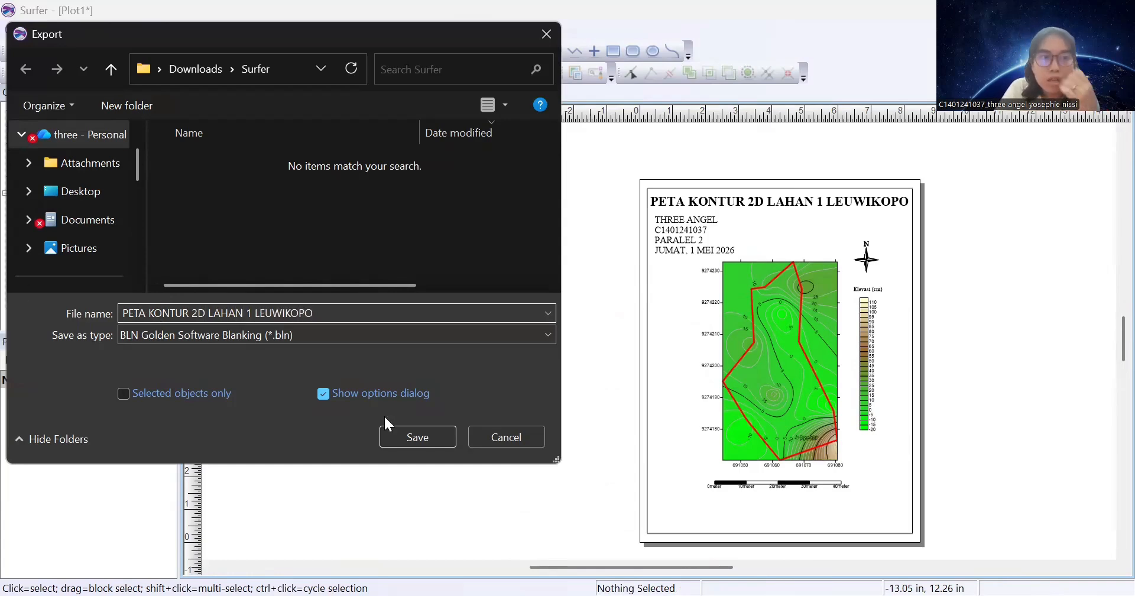
click(413, 335)
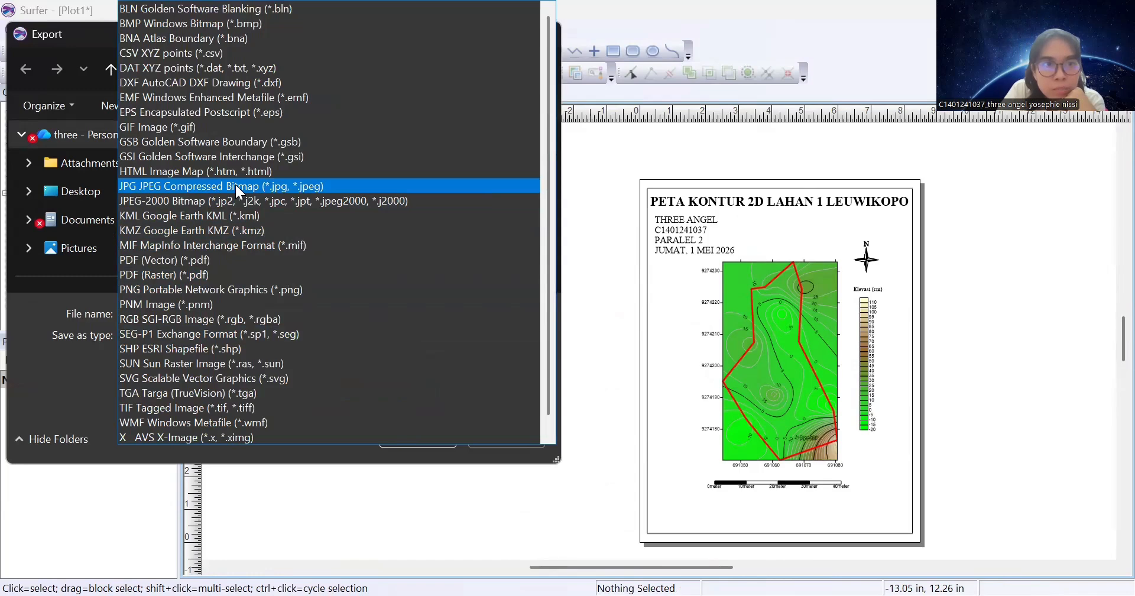
click(236, 186)
click(408, 436)
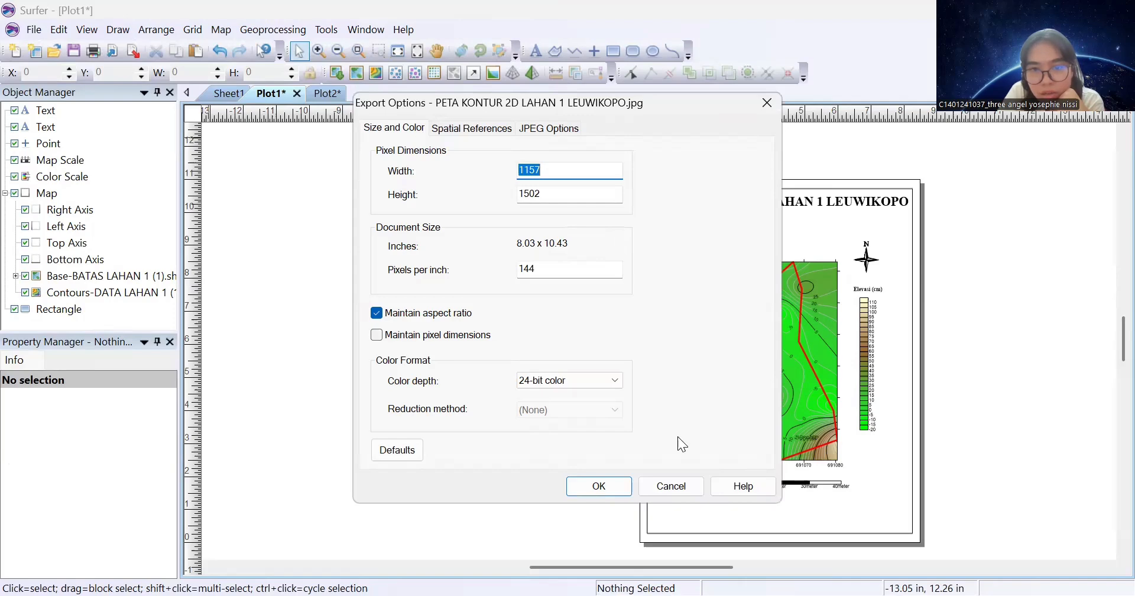
click(598, 486)
Export Plot2 as JPEG 'PETA KONTUR 3D LAHAN 1 LEUWIKOPO.jpg', accepting 1143×1511 pixels at 24-bit colour
click(327, 95)
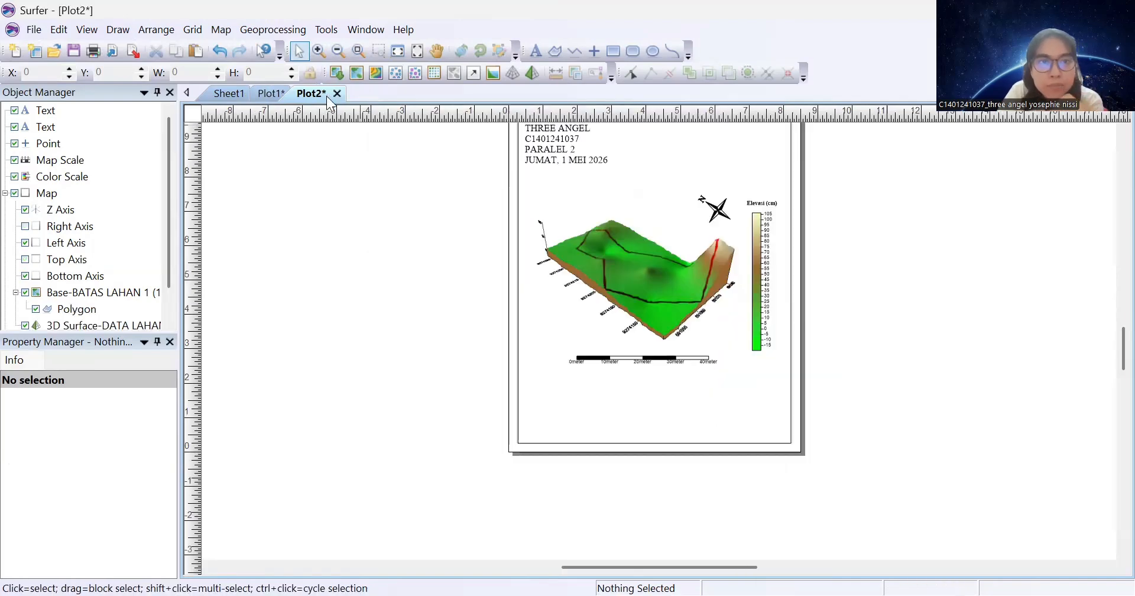
click(36, 29)
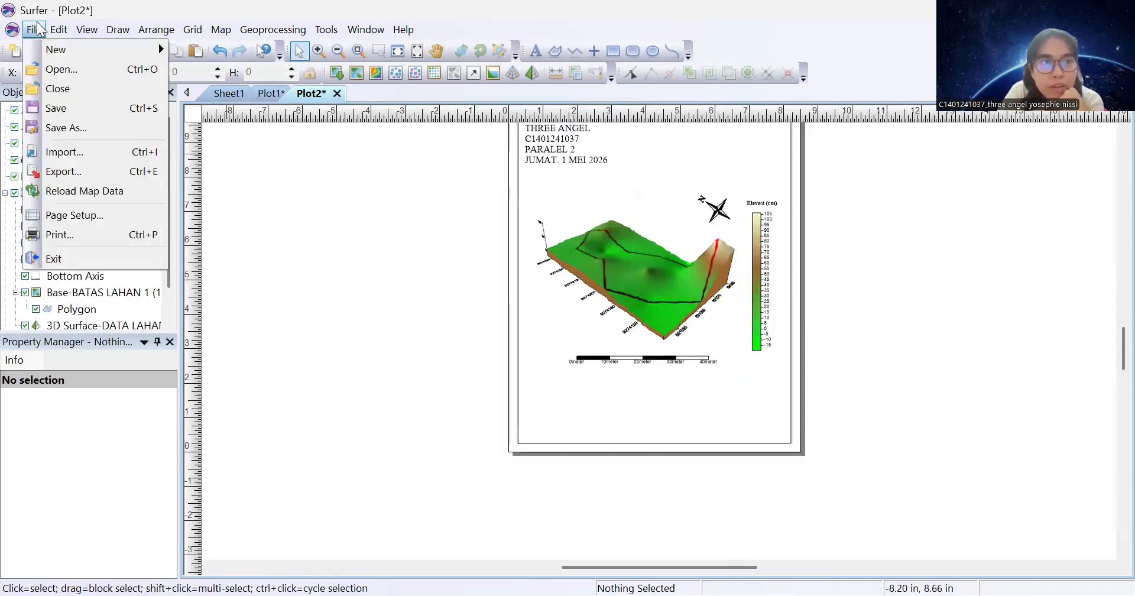
click(68, 171)
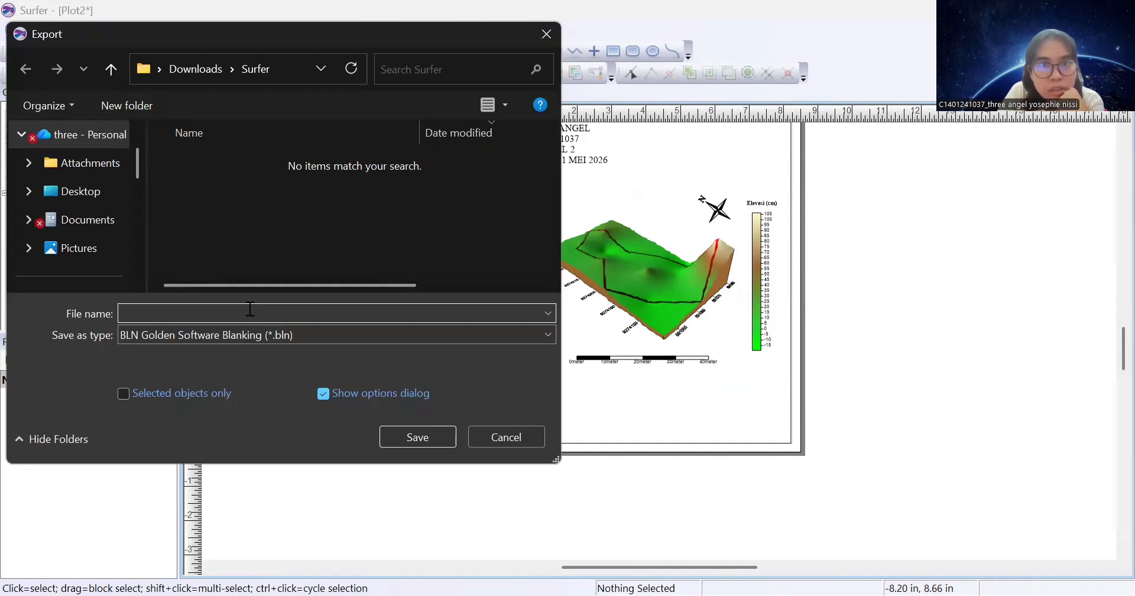
text(PET)
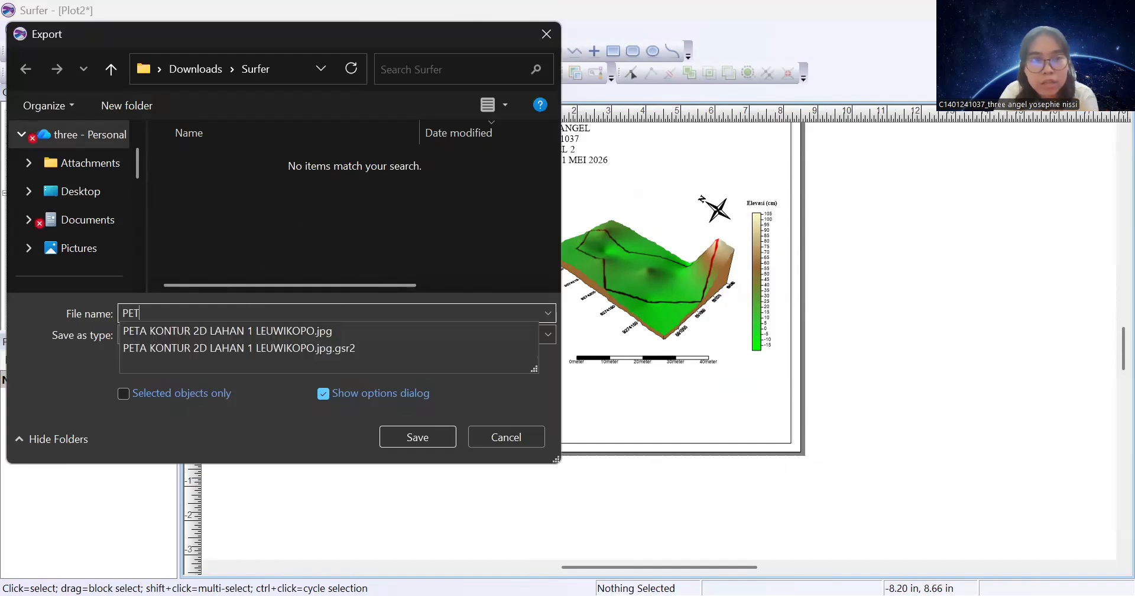
text(A KONTUR 3D LAHAN 1 LEUWIKOPO)
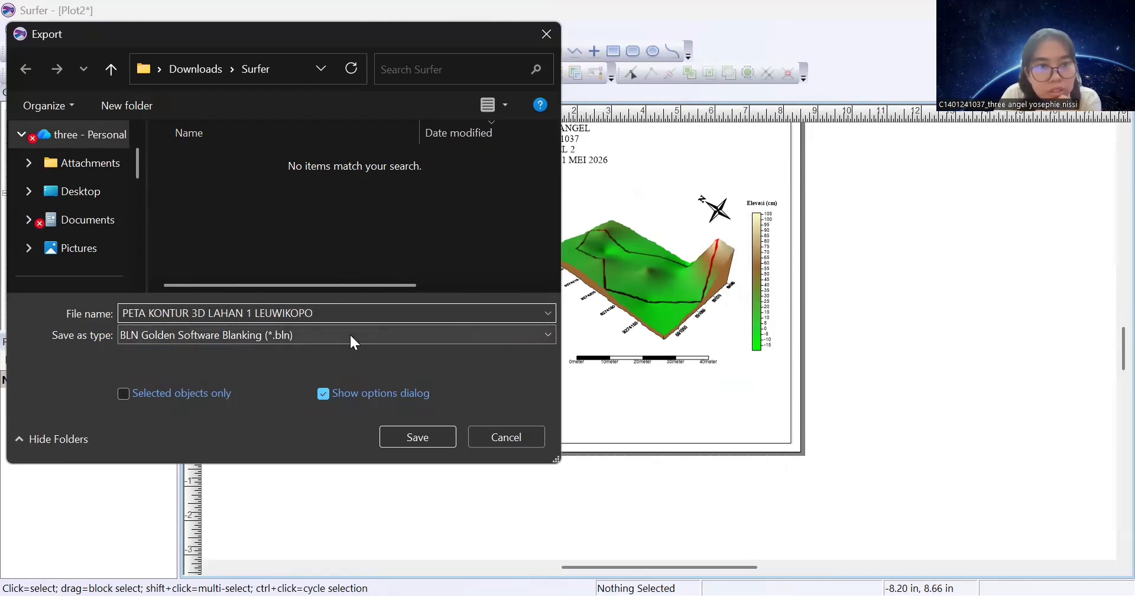
click(350, 332)
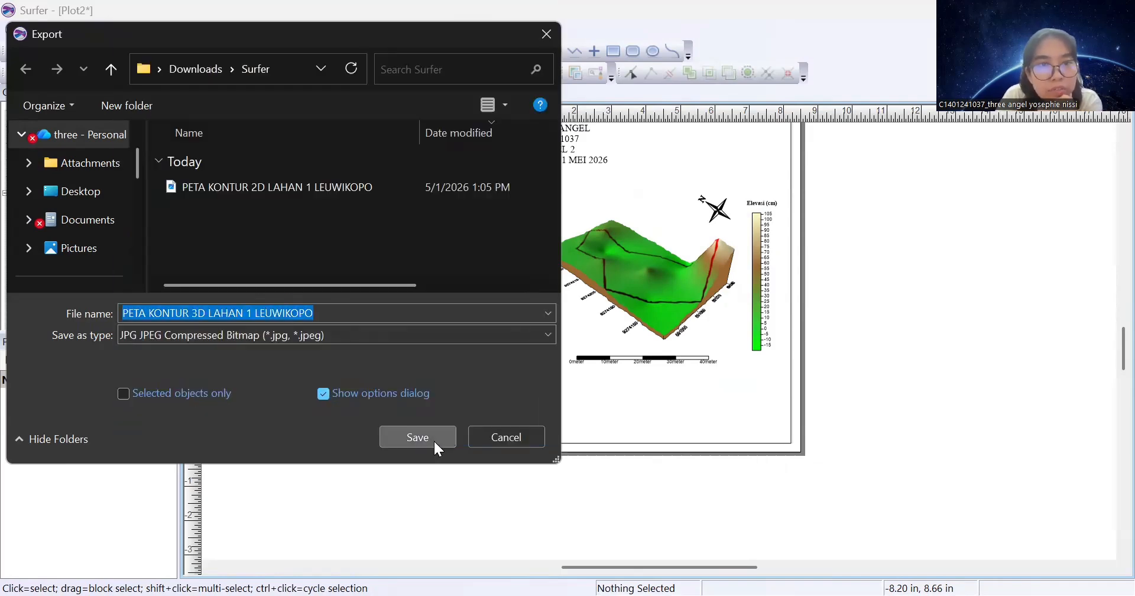
click(434, 438)
click(585, 487)
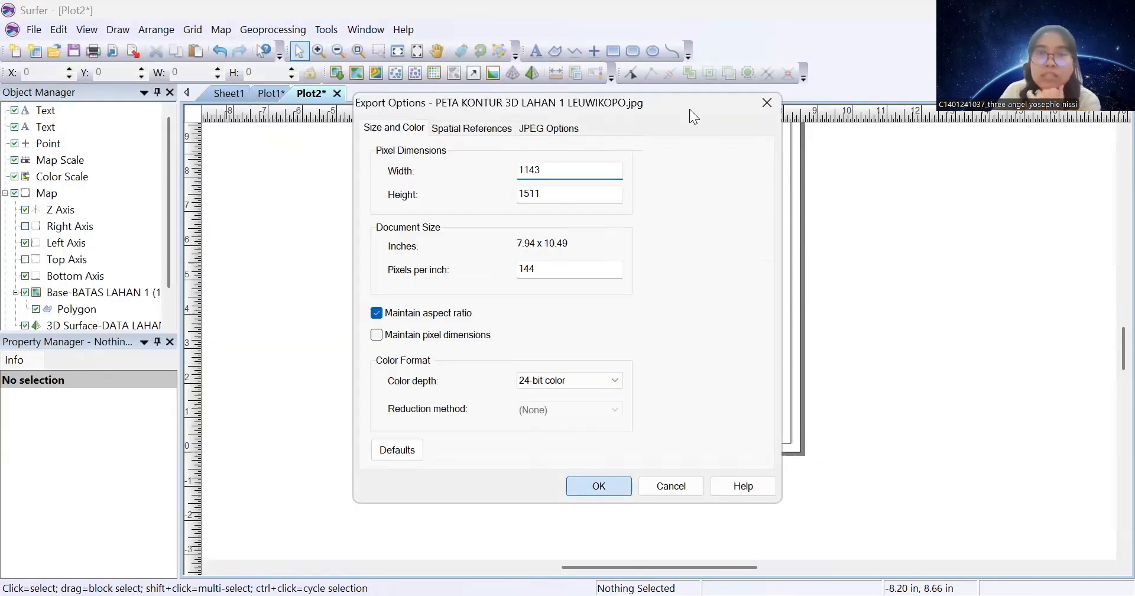